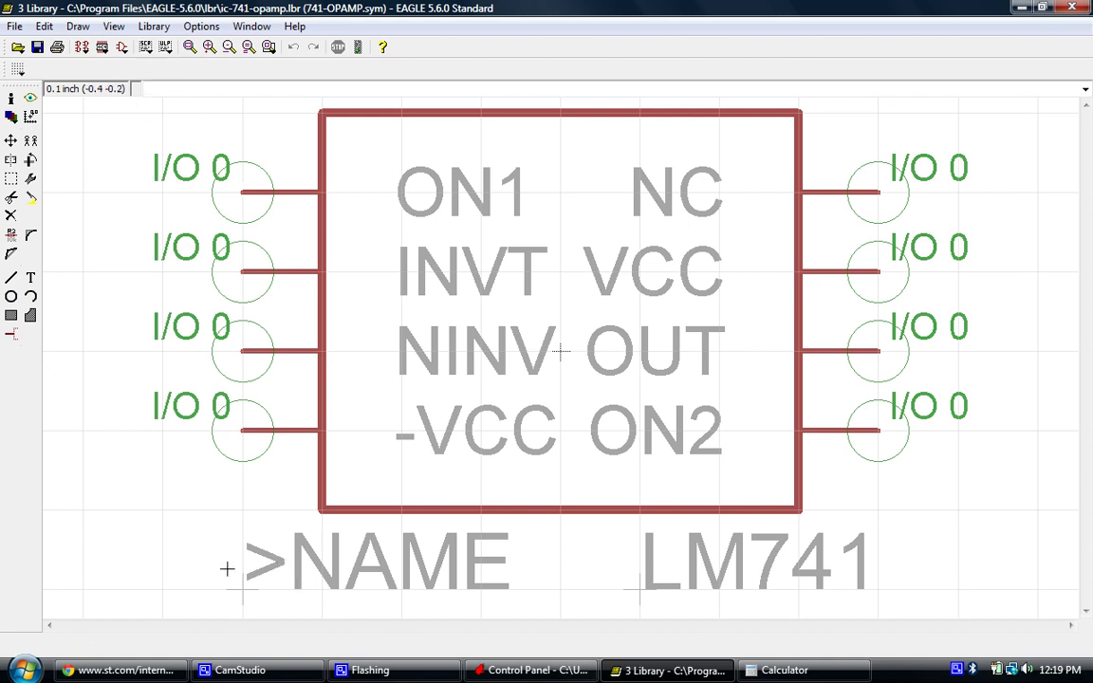
Switch to the UA741 datasheet's DIP8 package dimensions page in Chrome
left_click(116, 670)
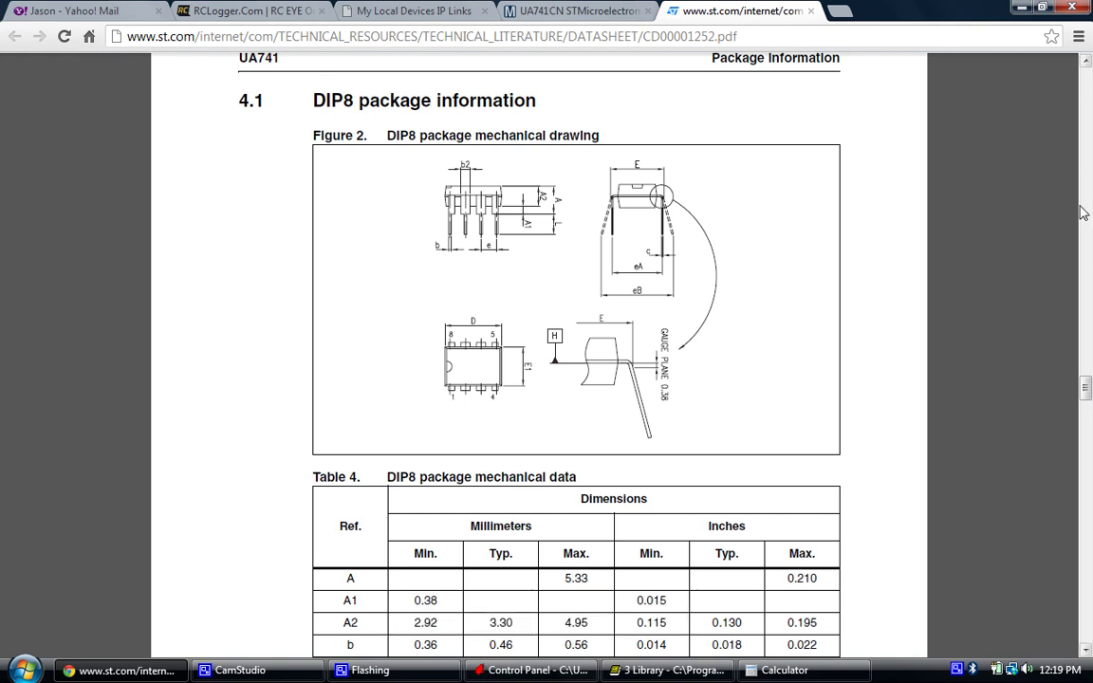
scroll(1032, 231, "up", 1)
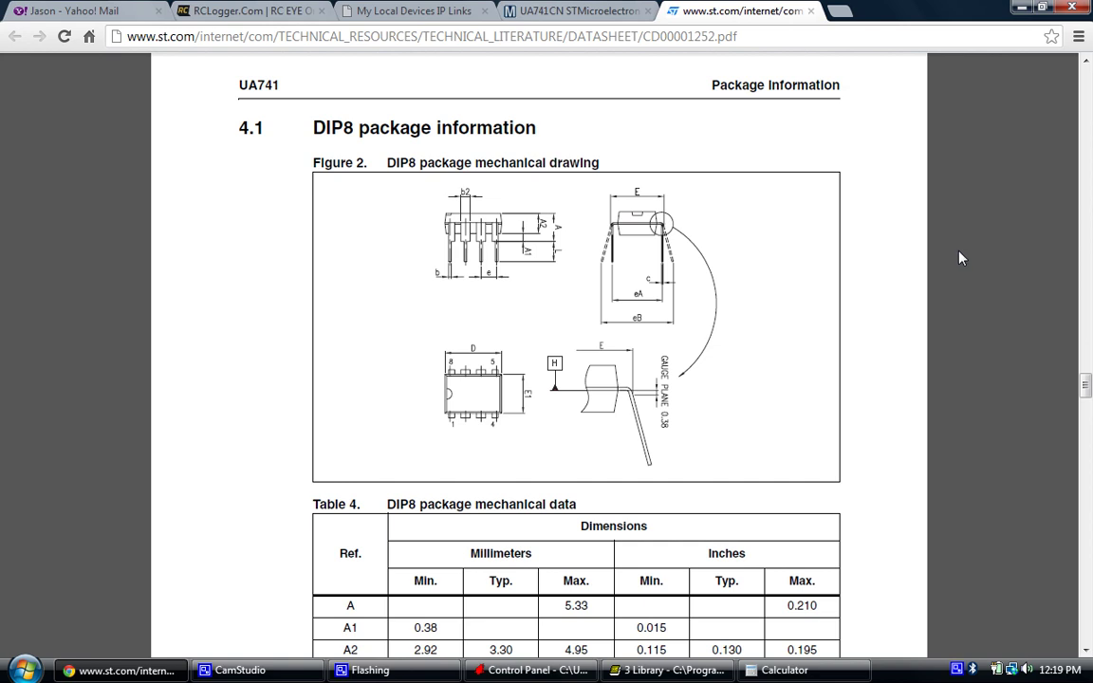
scroll(961, 259, "down", 1)
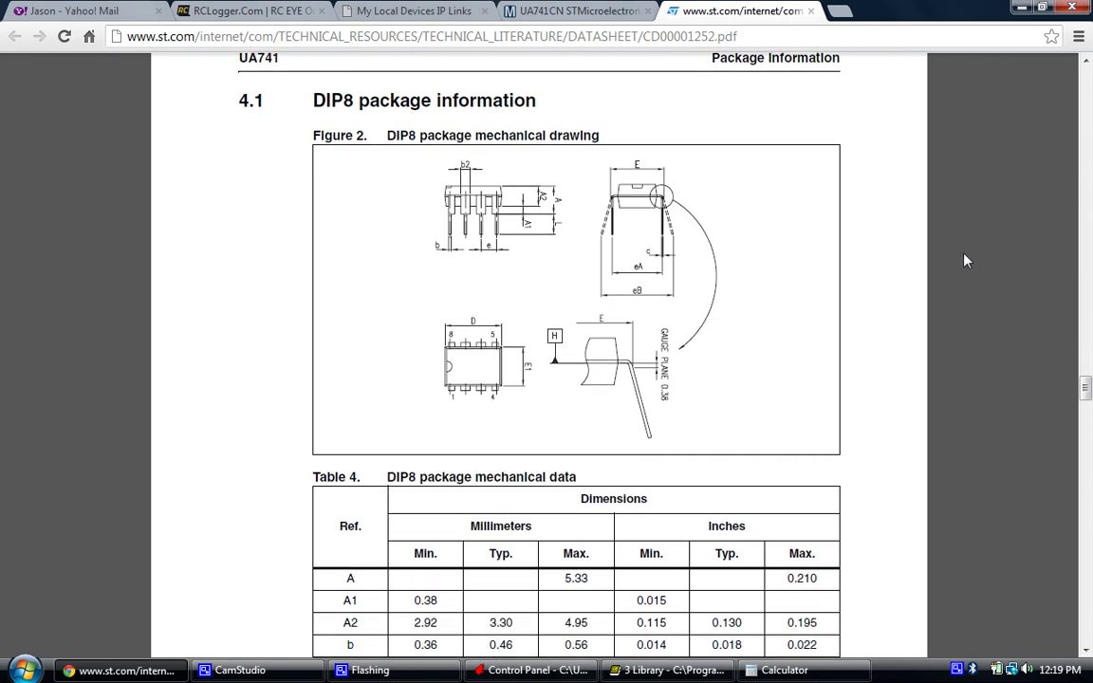
scroll(974, 303, "up", 1)
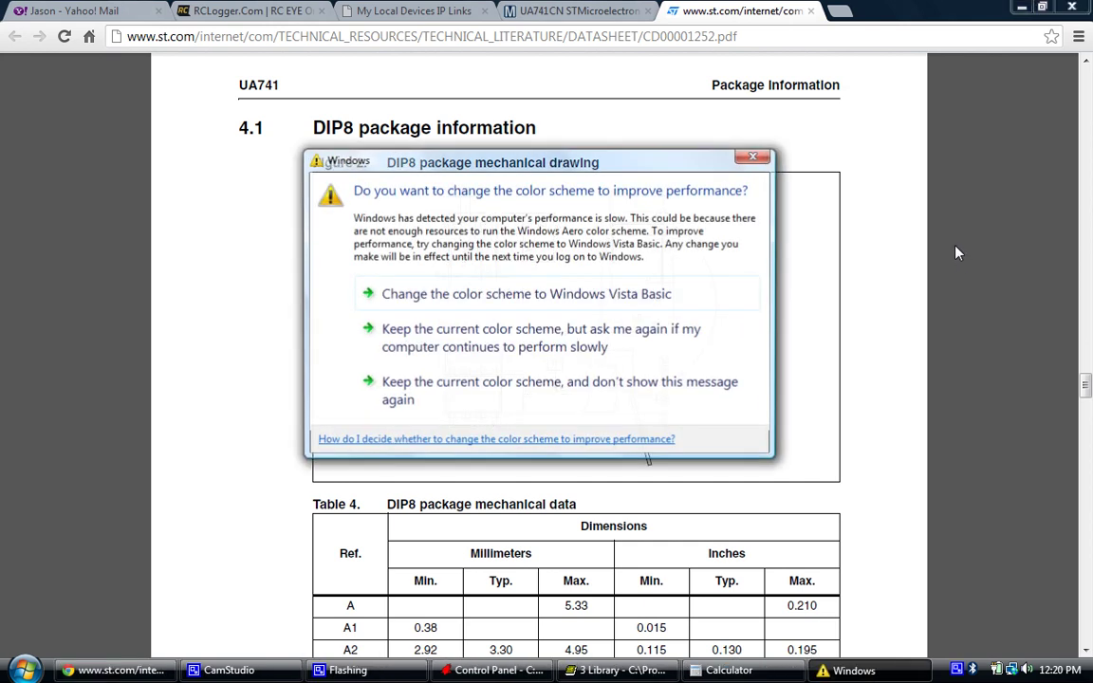
left_click(752, 163)
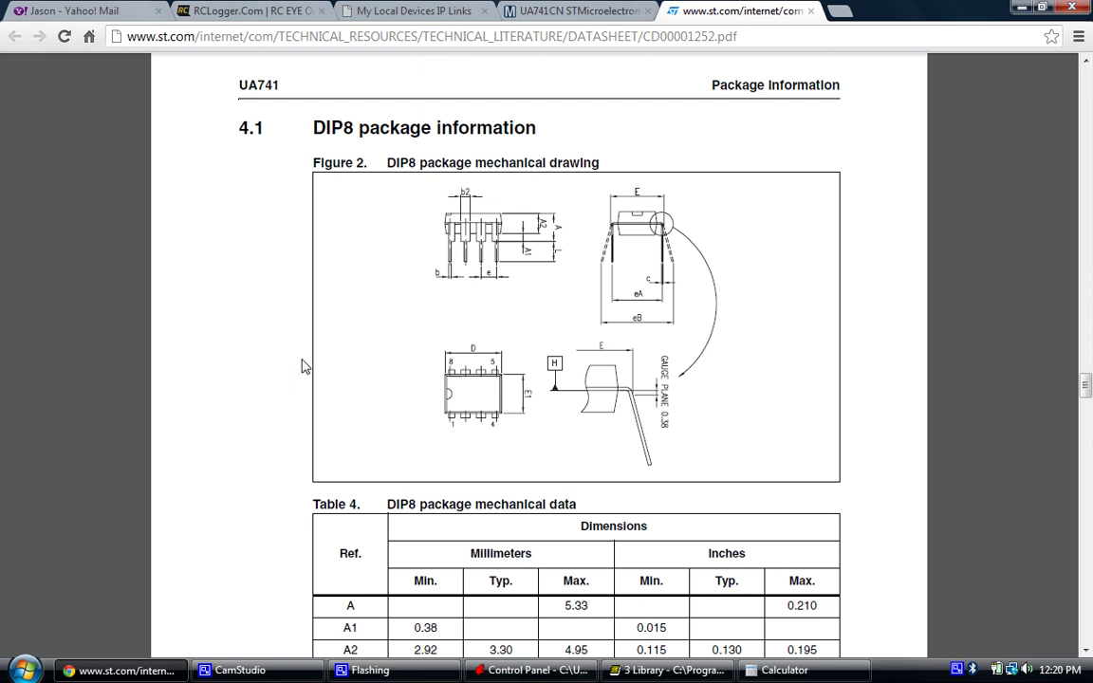
scroll(203, 394, "down", 5)
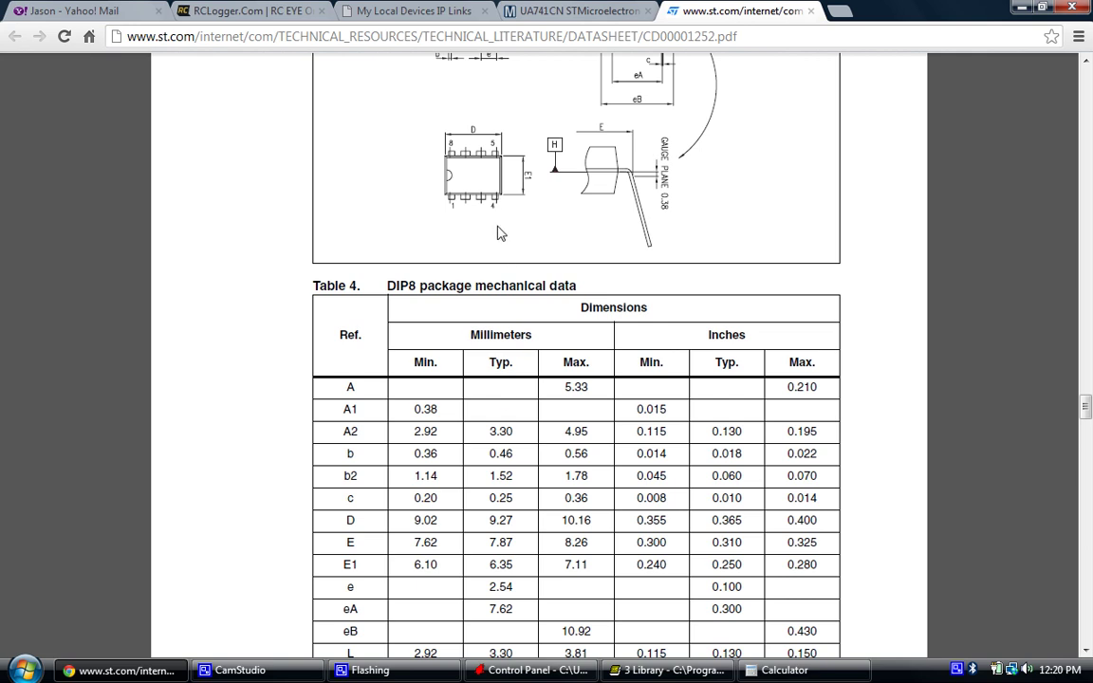
scroll(506, 224, "up", 1)
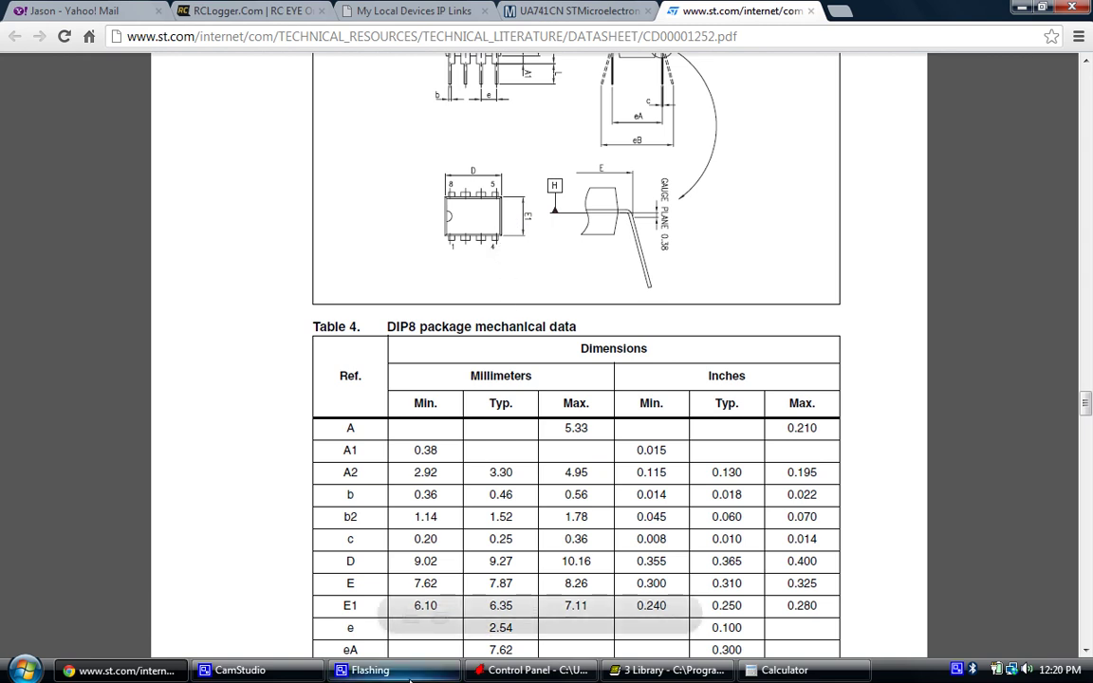
scroll(509, 394, "down", 2)
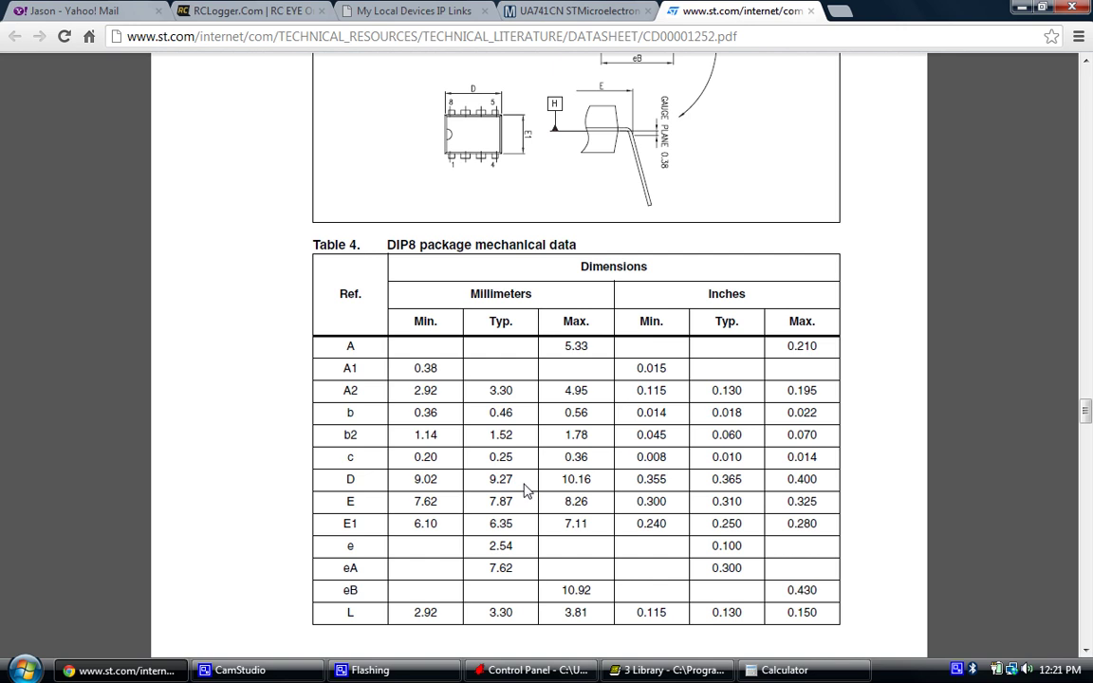
scroll(531, 486, "up", 3)
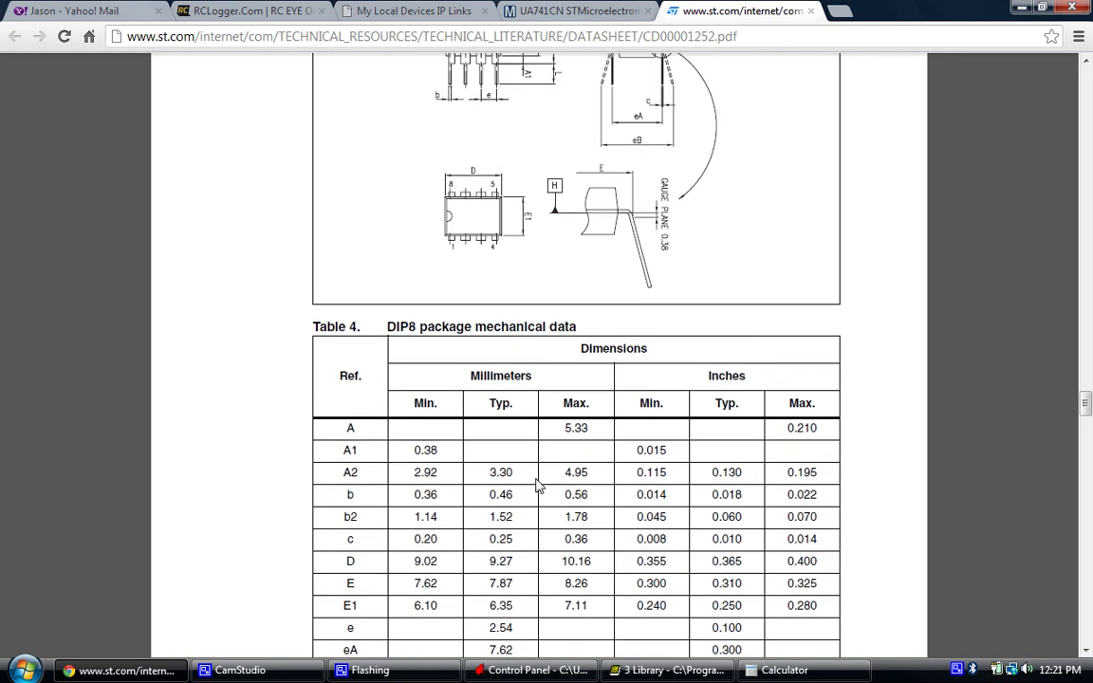
scroll(590, 461, "up", 1)
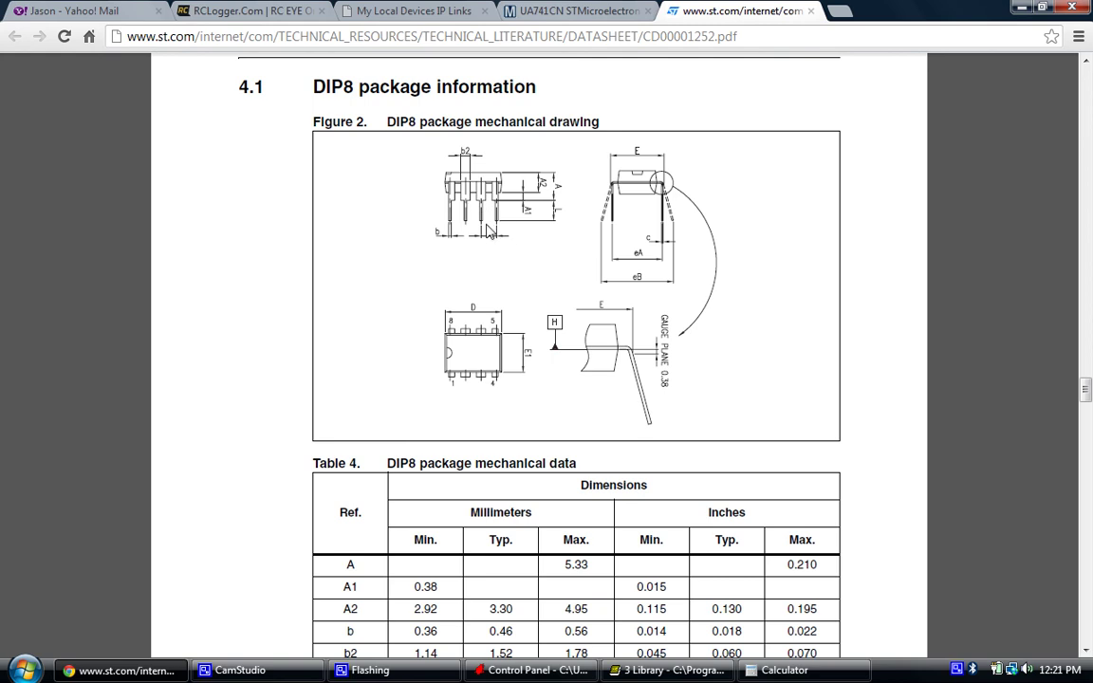
scroll(494, 262, "down", 3)
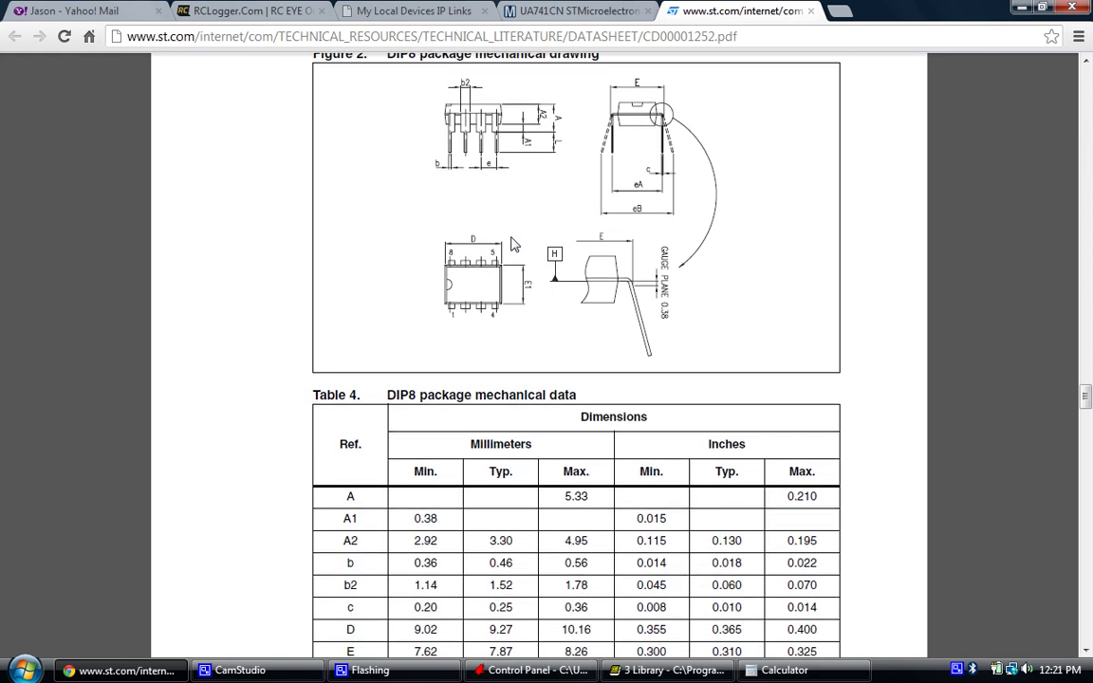
scroll(458, 550, "down", 3)
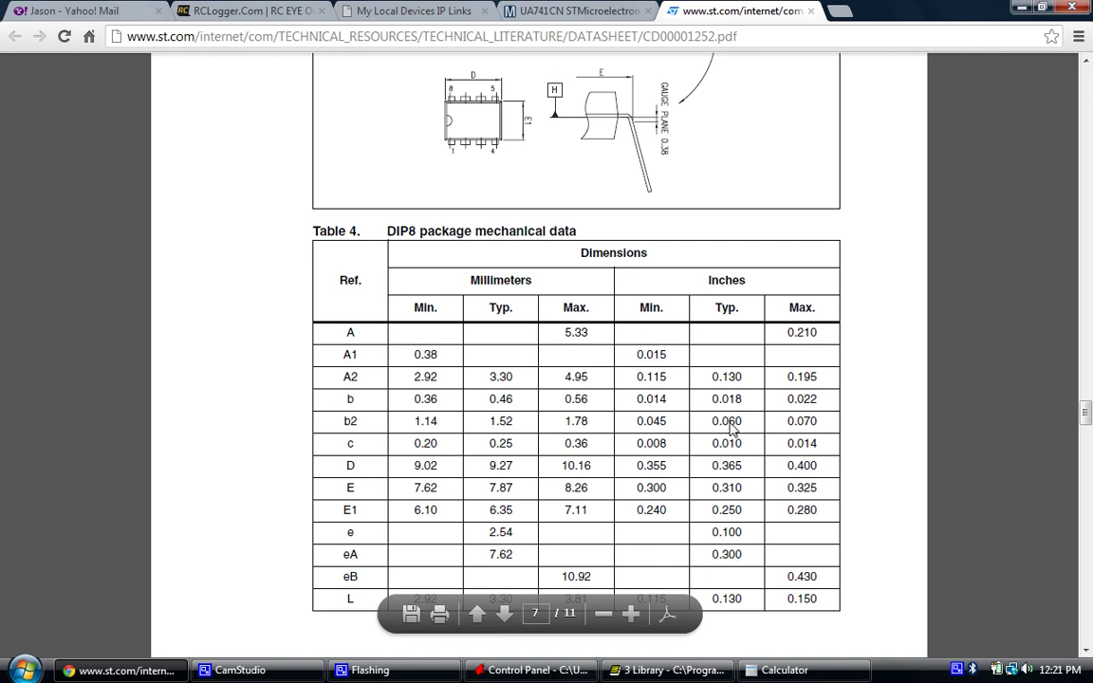
scroll(729, 404, "up", 5)
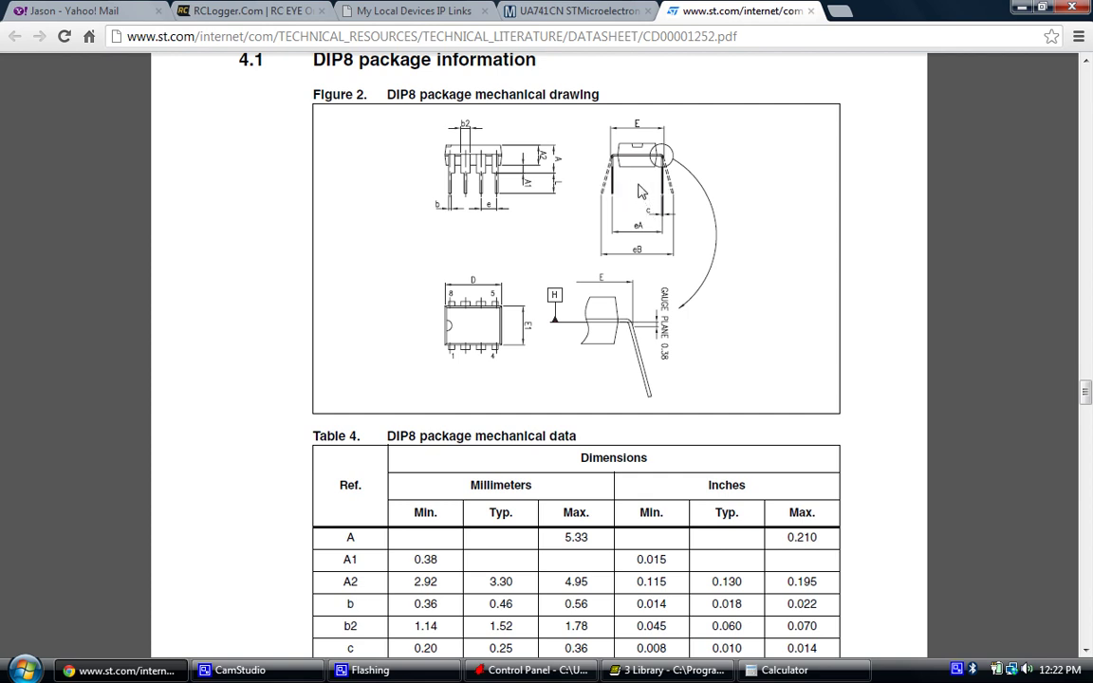
scroll(641, 211, "down", 3)
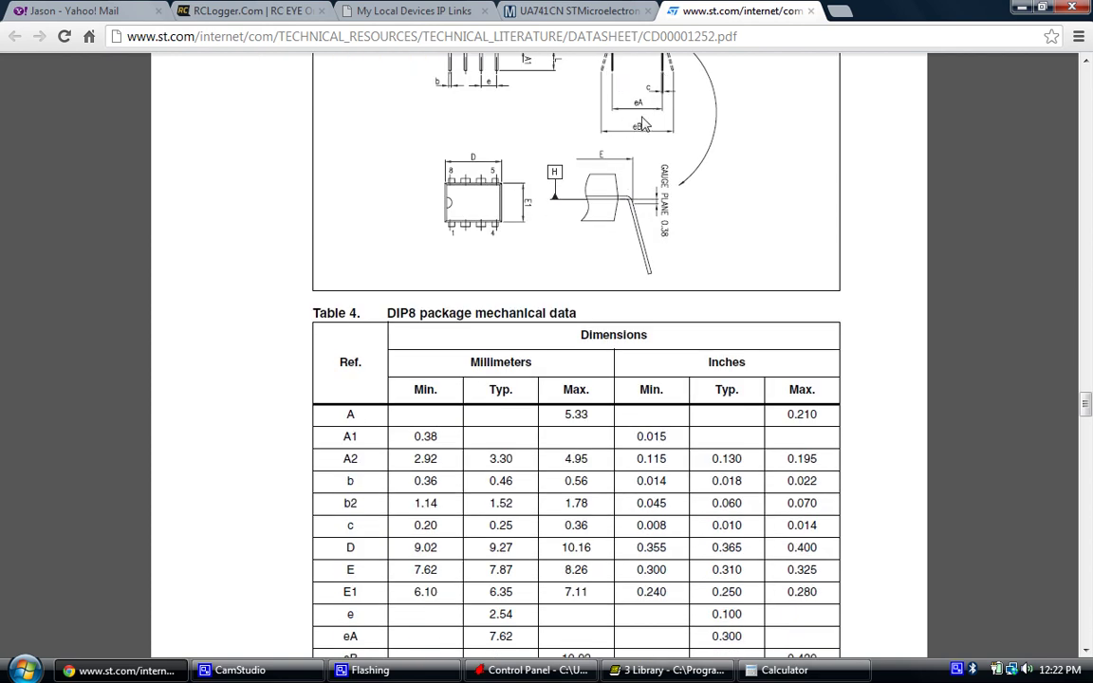
scroll(427, 403, "down", 1)
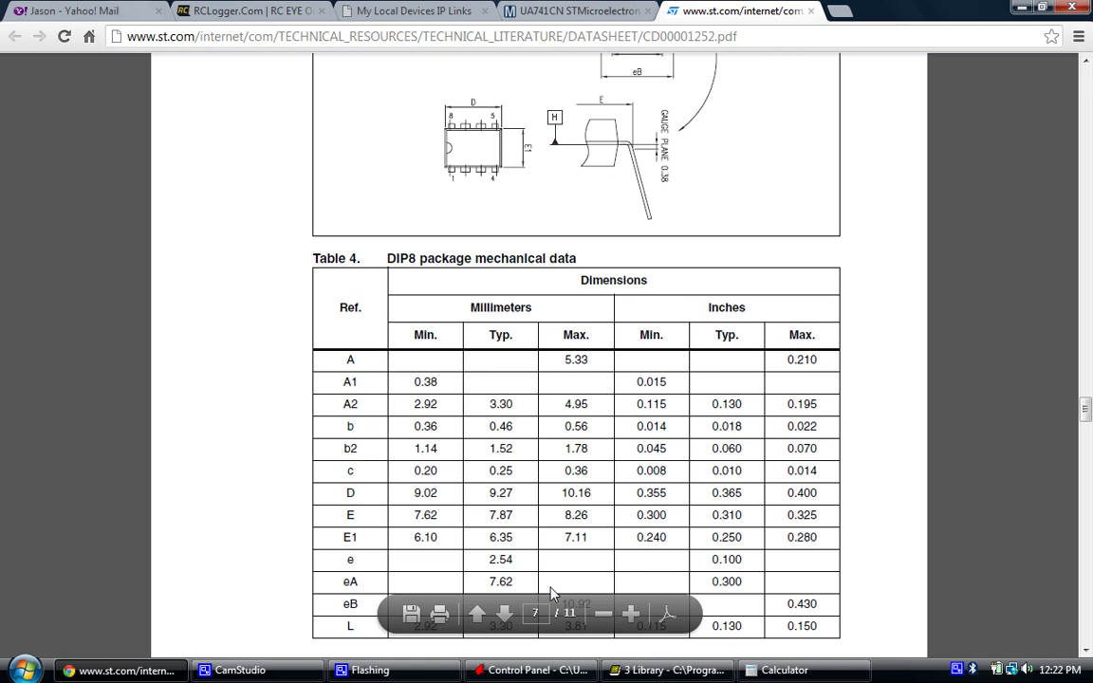
scroll(560, 490, "down", 1)
scroll(562, 490, "down", 1)
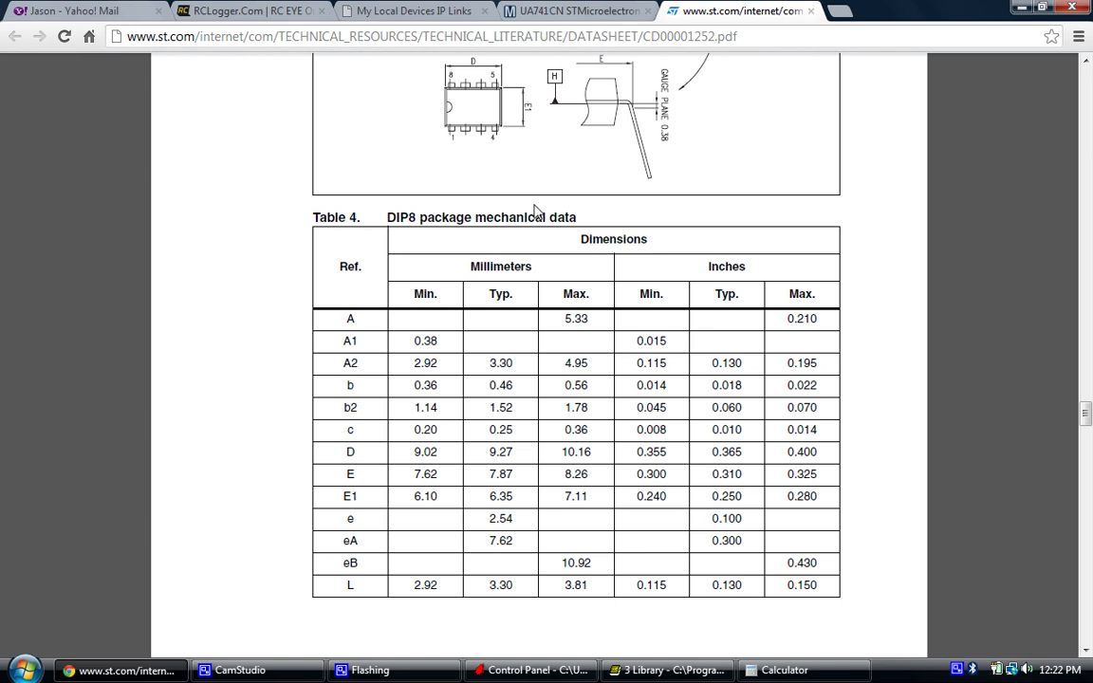
mouse_move(607, 538)
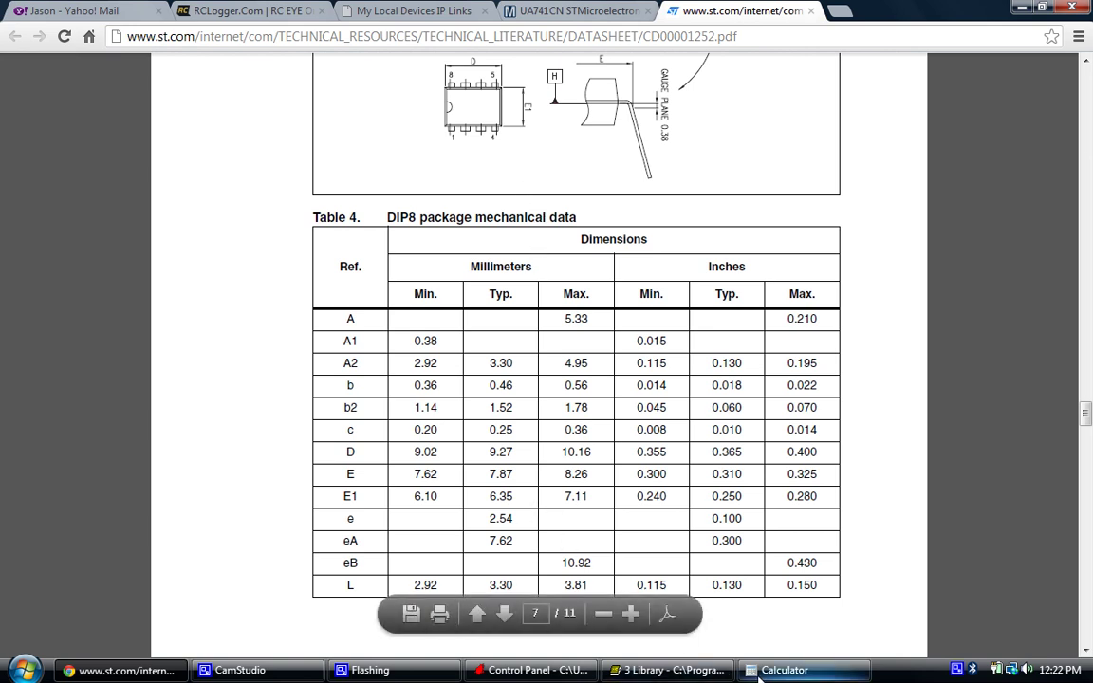
key("alt+Tab")
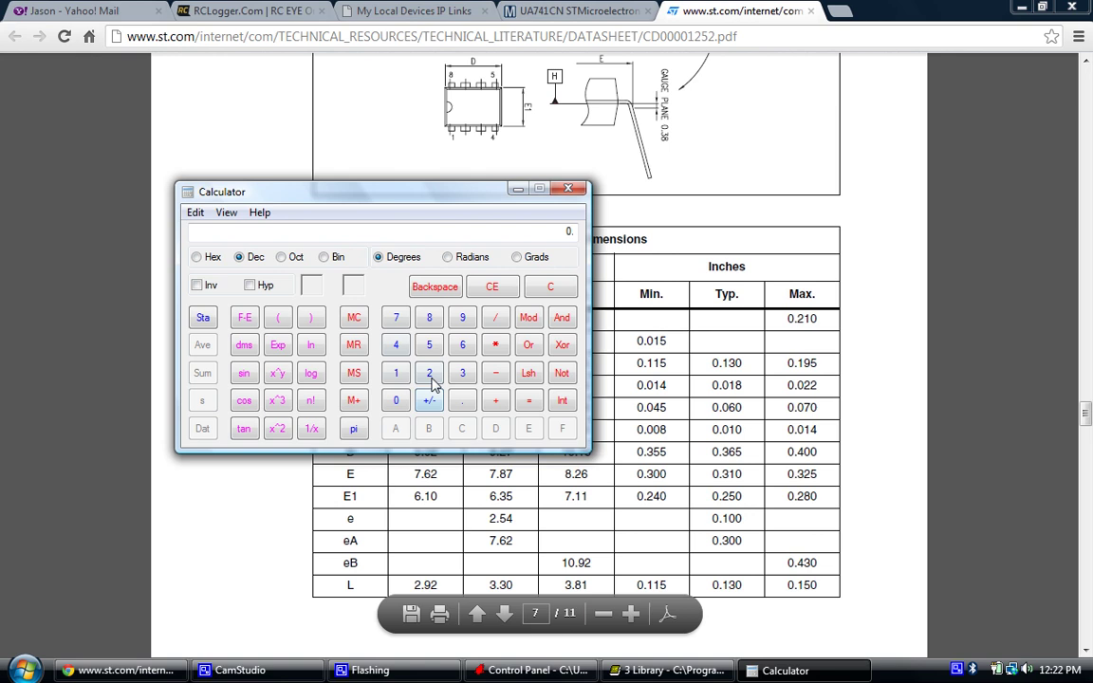
left_click(429, 373)
left_click(429, 345)
left_click(396, 344)
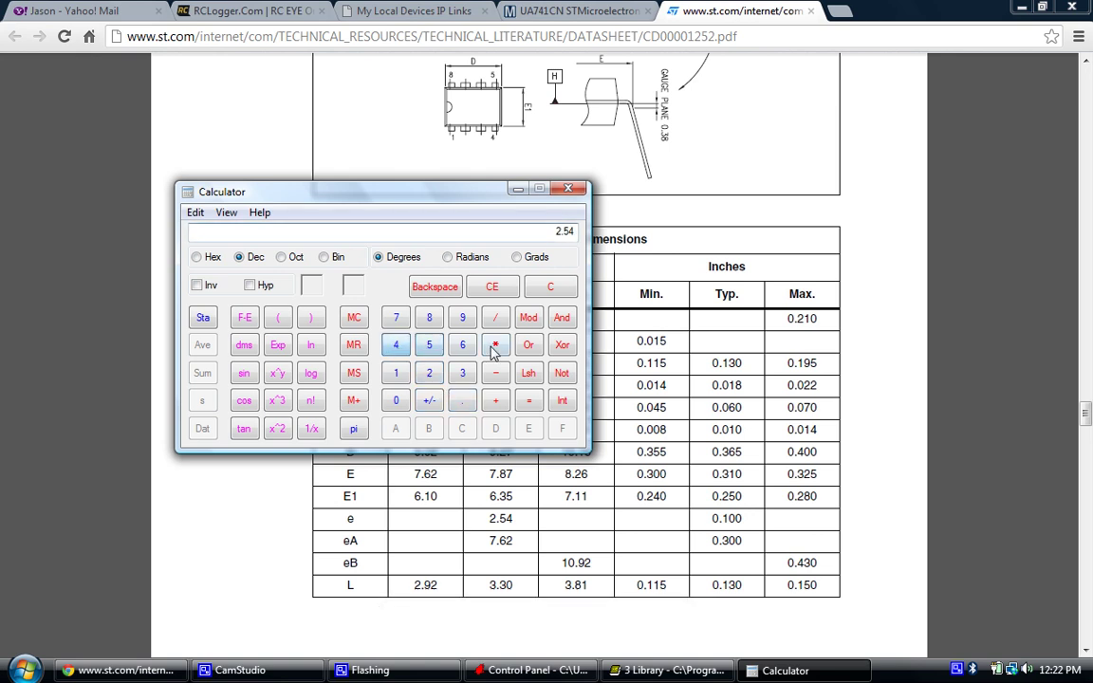
left_click(495, 345)
left_click(462, 373)
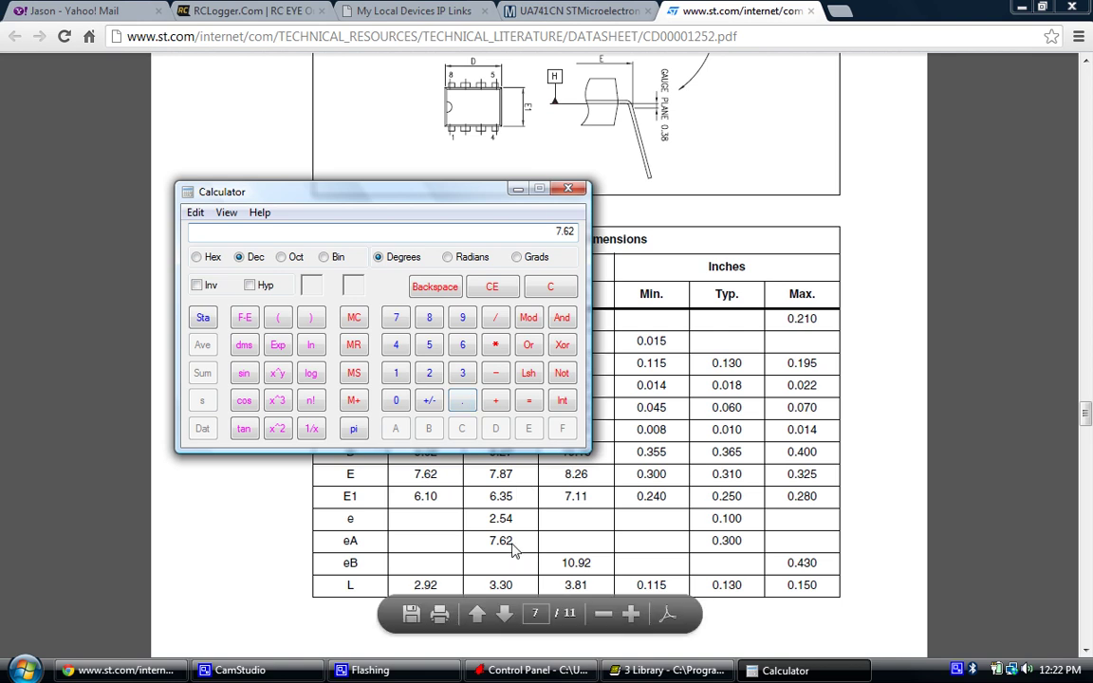
left_click(568, 190)
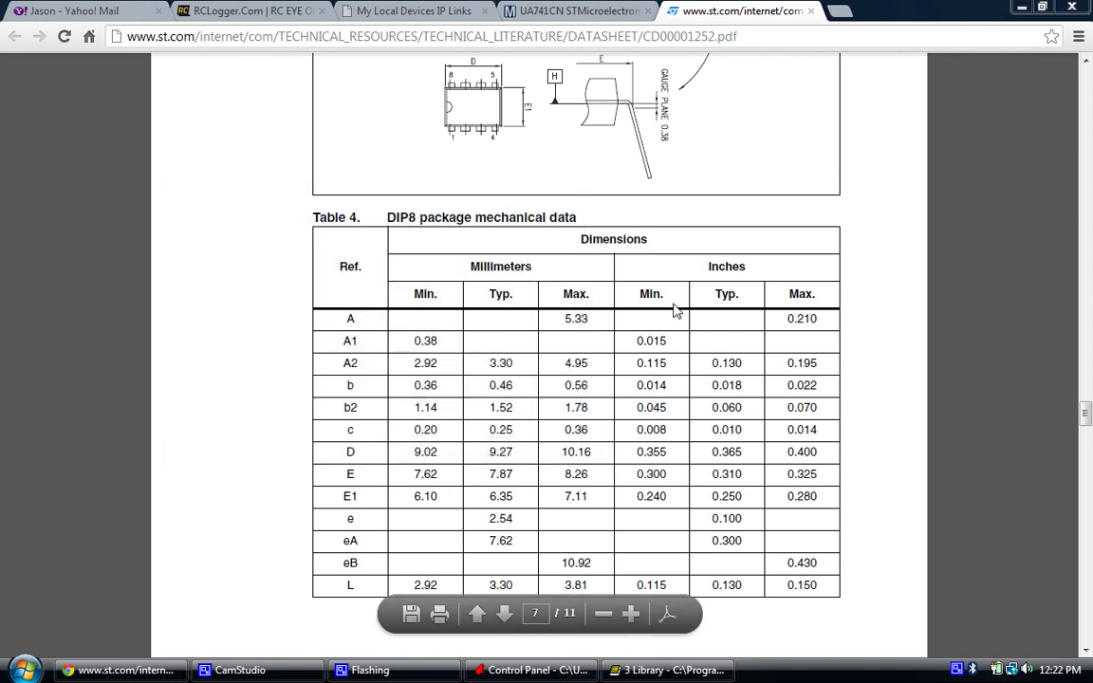
scroll(872, 210, "up", 4)
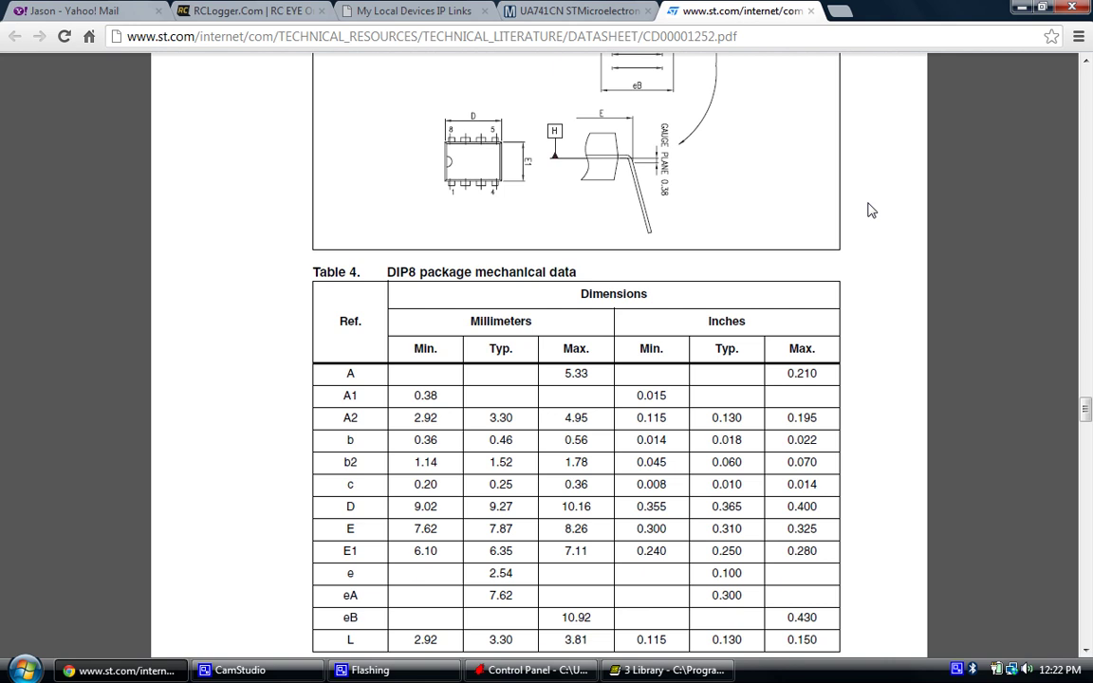
scroll(872, 210, "up", 1)
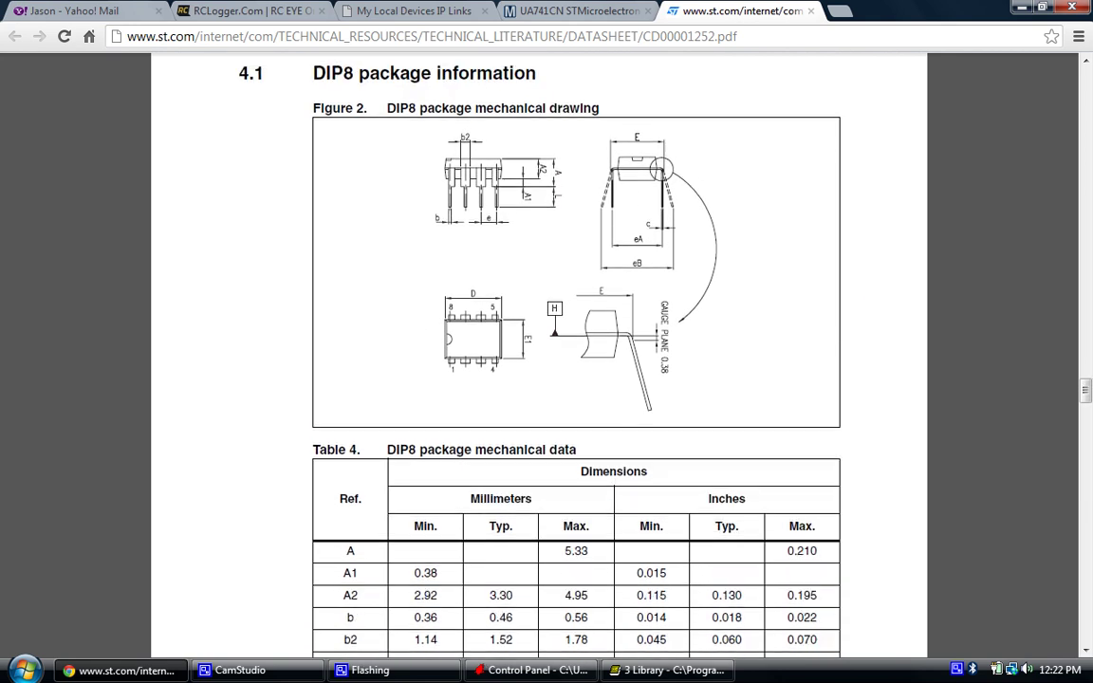
Create a new package named 741-OPAMP-DIP8 in the EAGLE library and open it
left_click(694, 675)
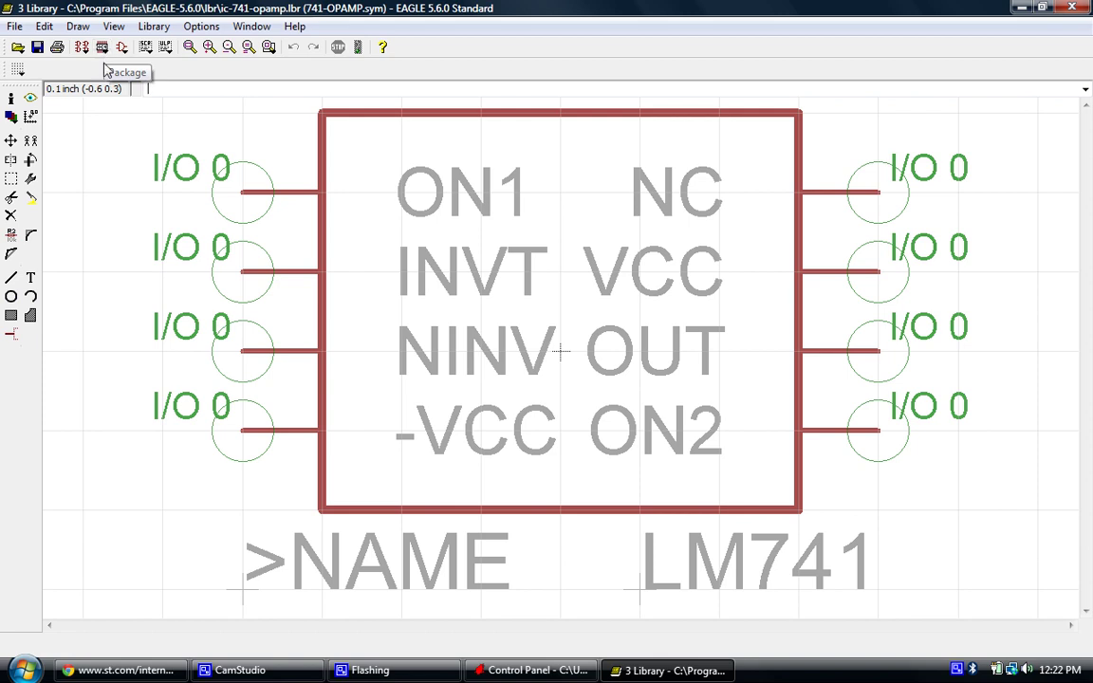
left_click(102, 48)
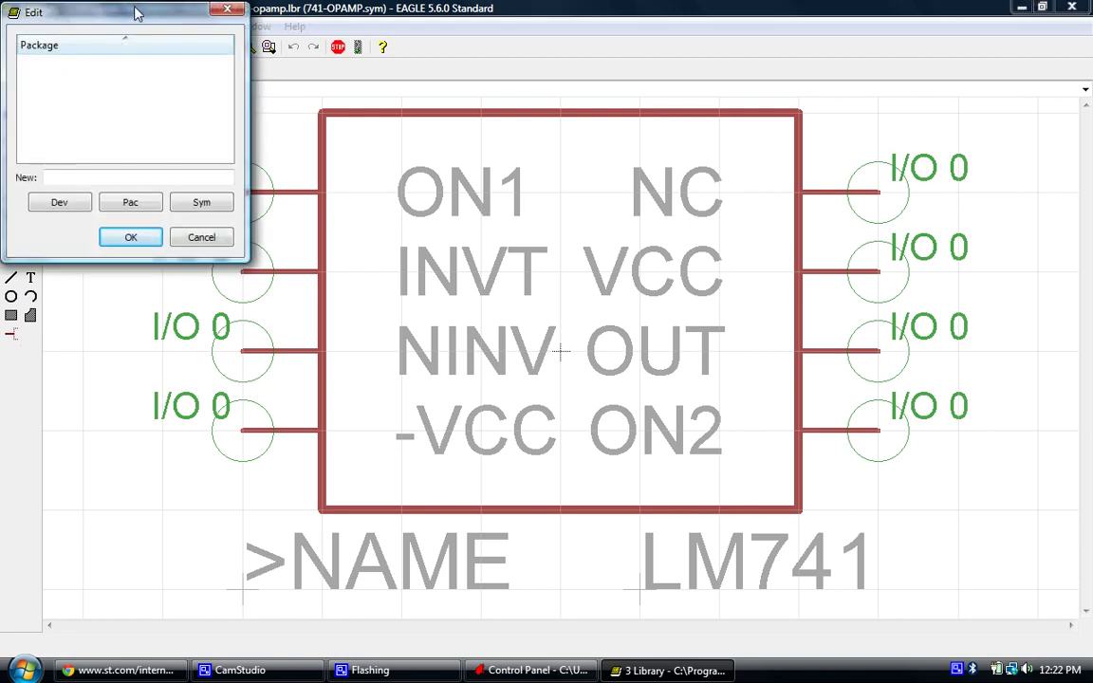
left_click_drag(134, 11, 238, 144)
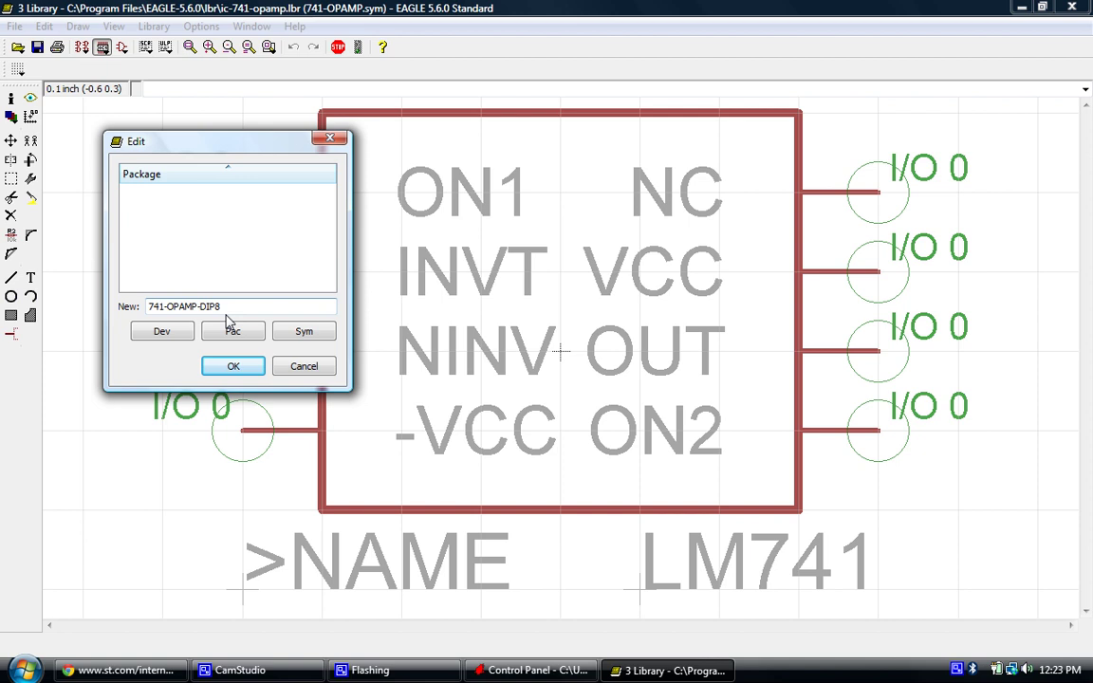
left_click(248, 370)
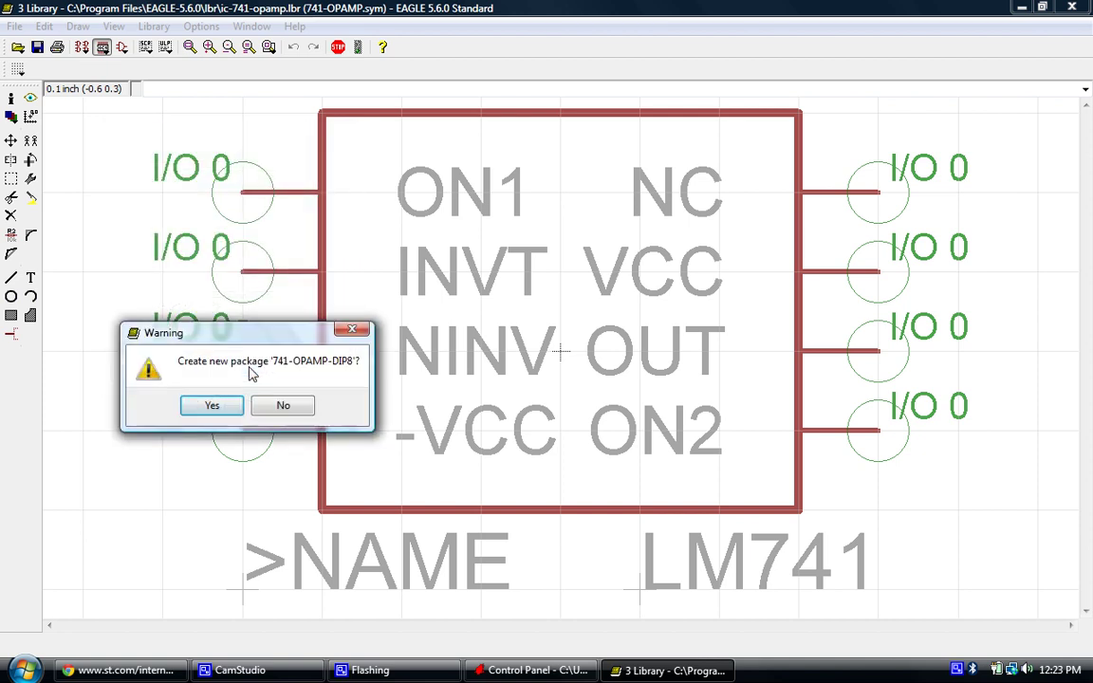
left_click(213, 406)
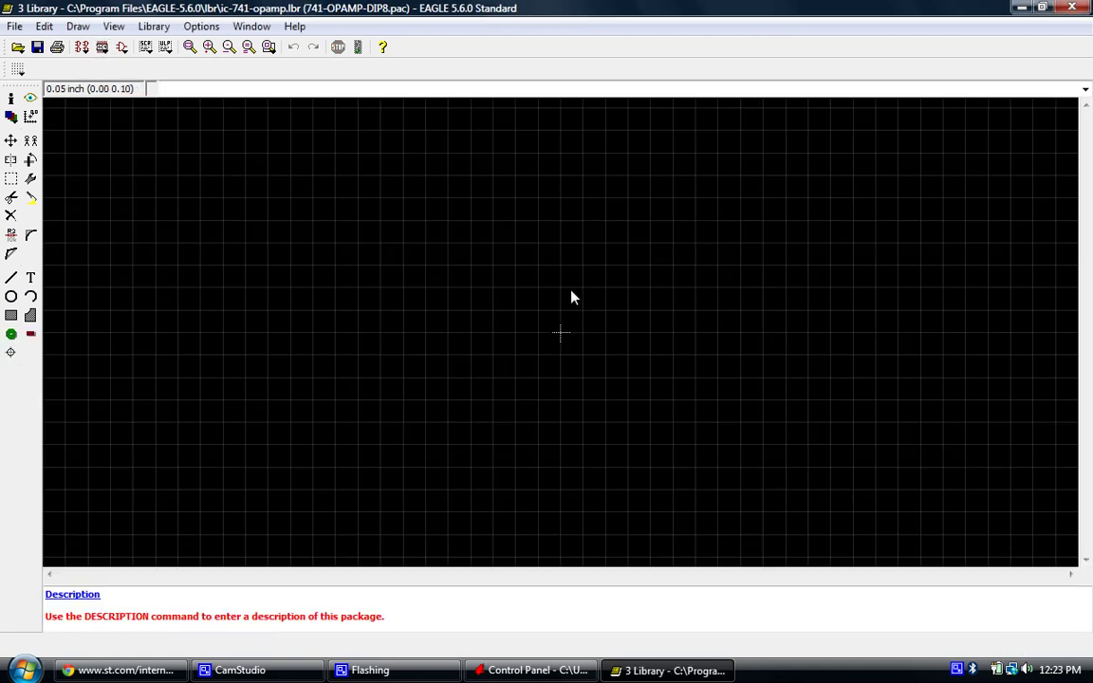
Set the grid size unit to mm and the grid size to 2.54
scroll(586, 349, "up", 2)
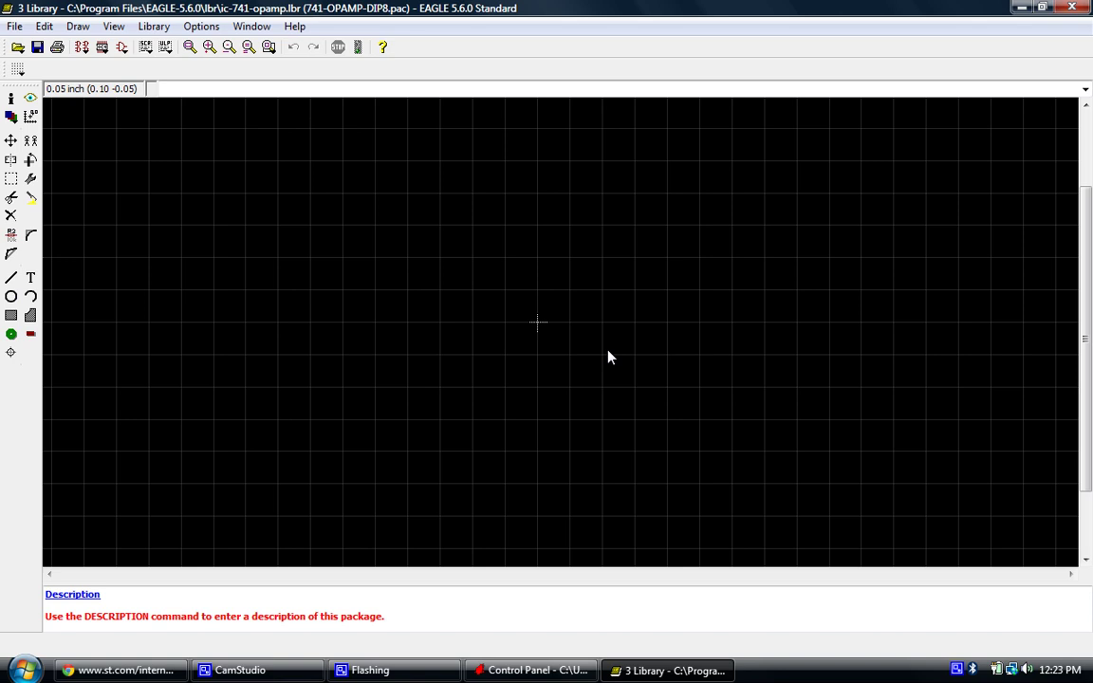
scroll(533, 324, "up", 1)
scroll(532, 318, "up", 1)
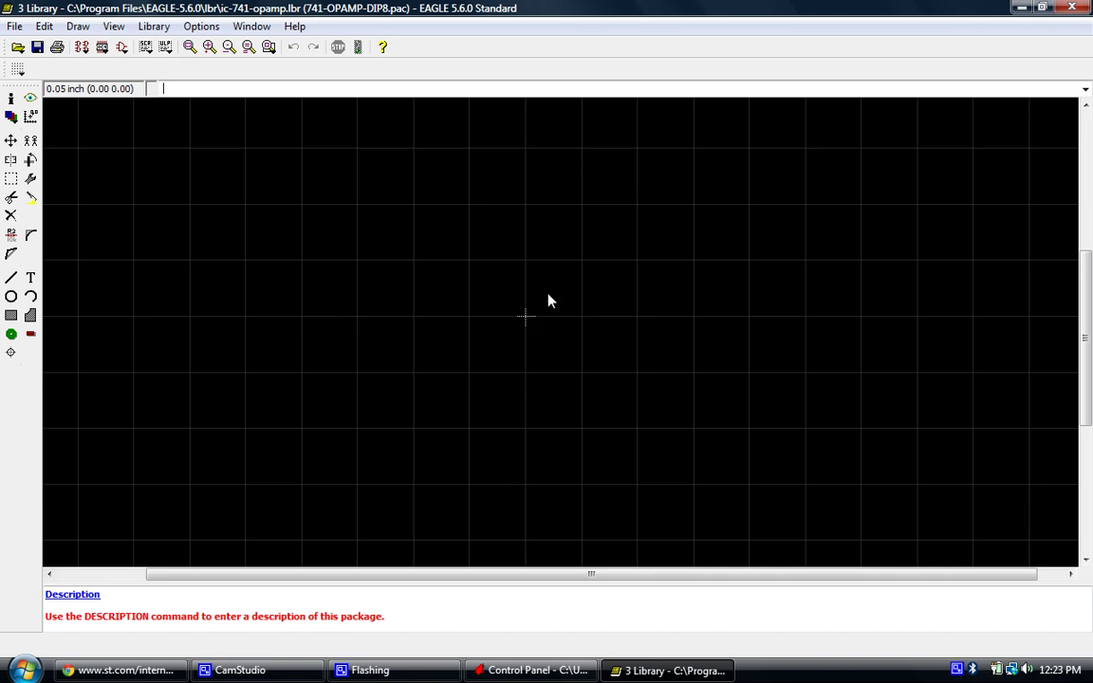
scroll(549, 300, "down", 1)
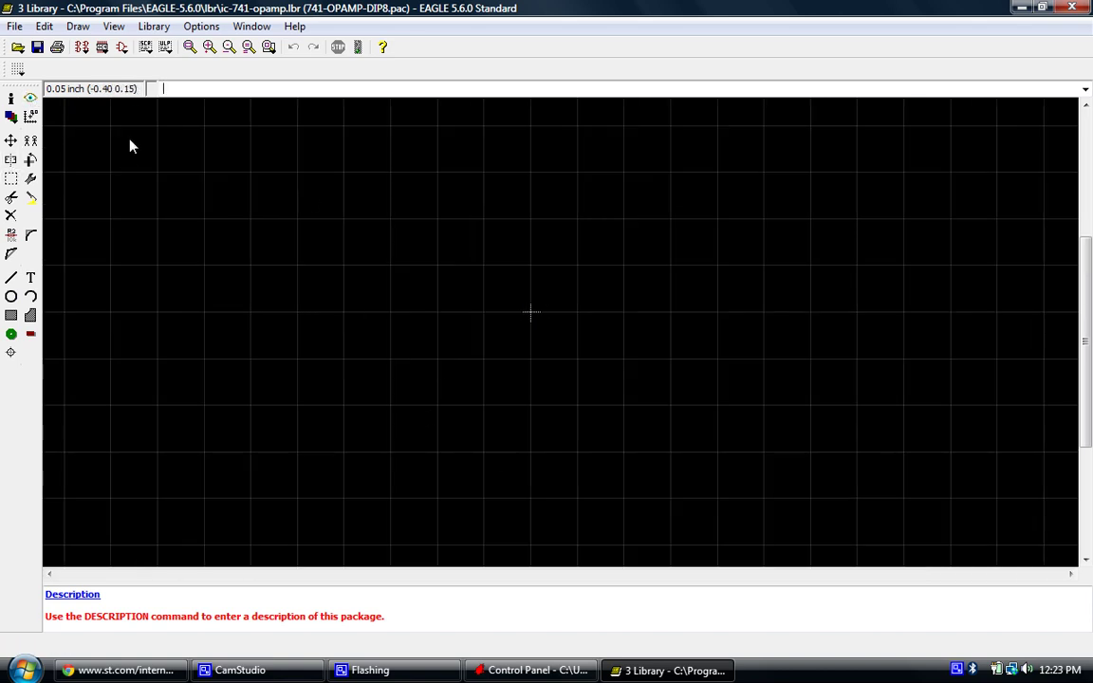
left_click(18, 71)
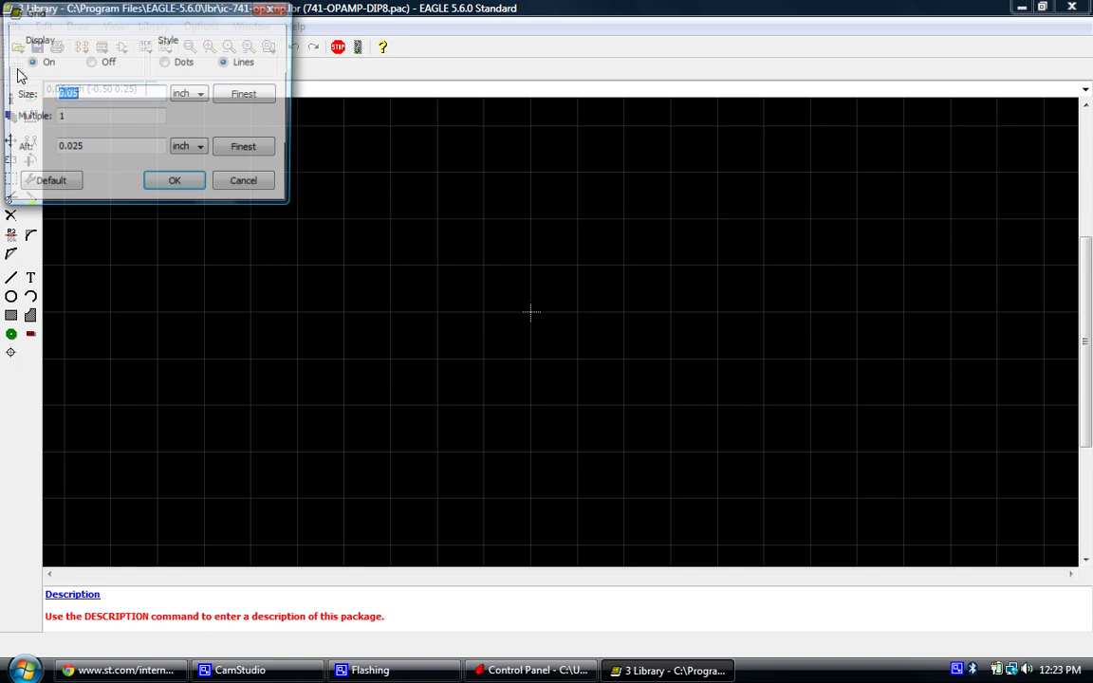
left_click(190, 95)
left_click(185, 117)
left_click_drag(111, 95, 10, 103)
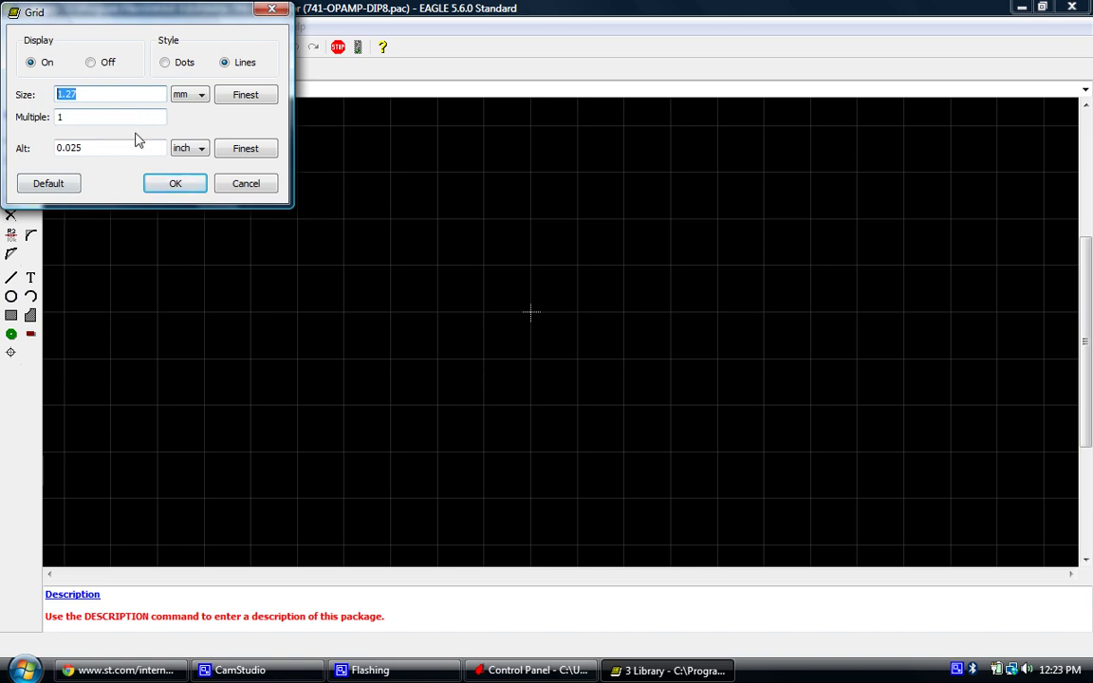
type("2.54")
key("Return")
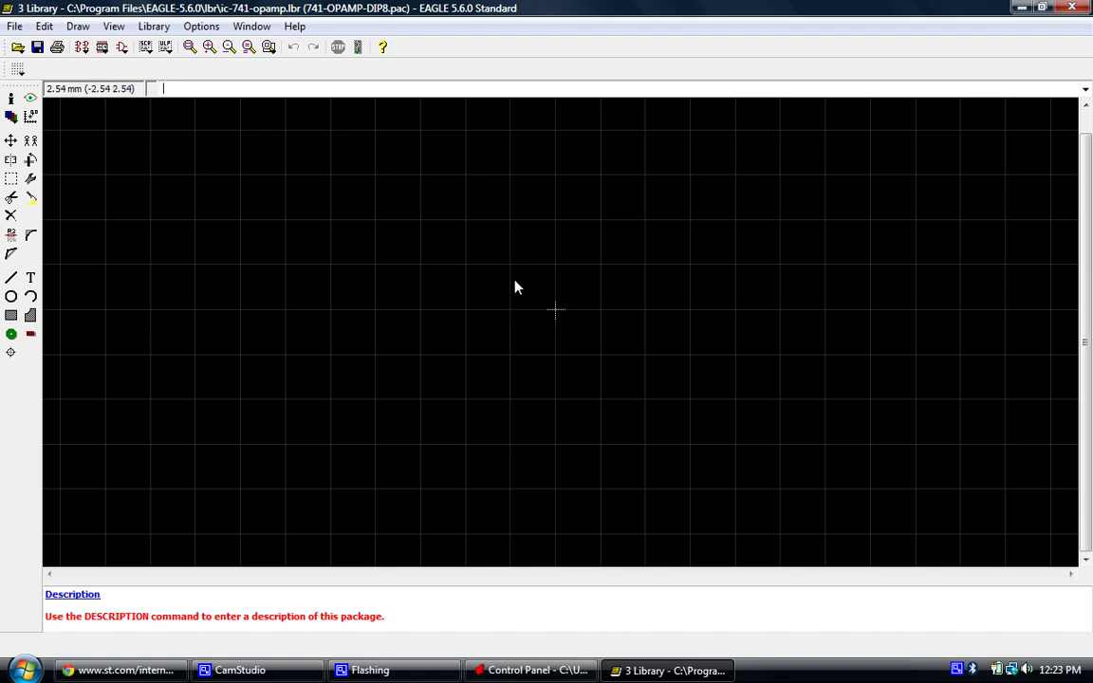
scroll(511, 316, "up", 3)
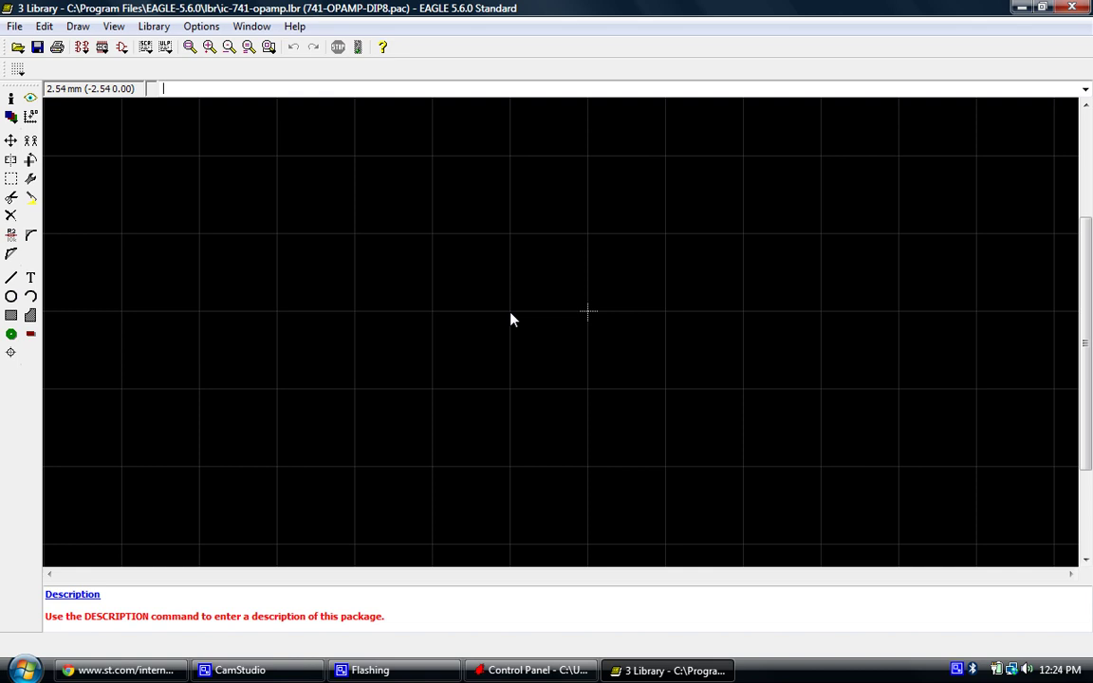
scroll(517, 293, "down", 3)
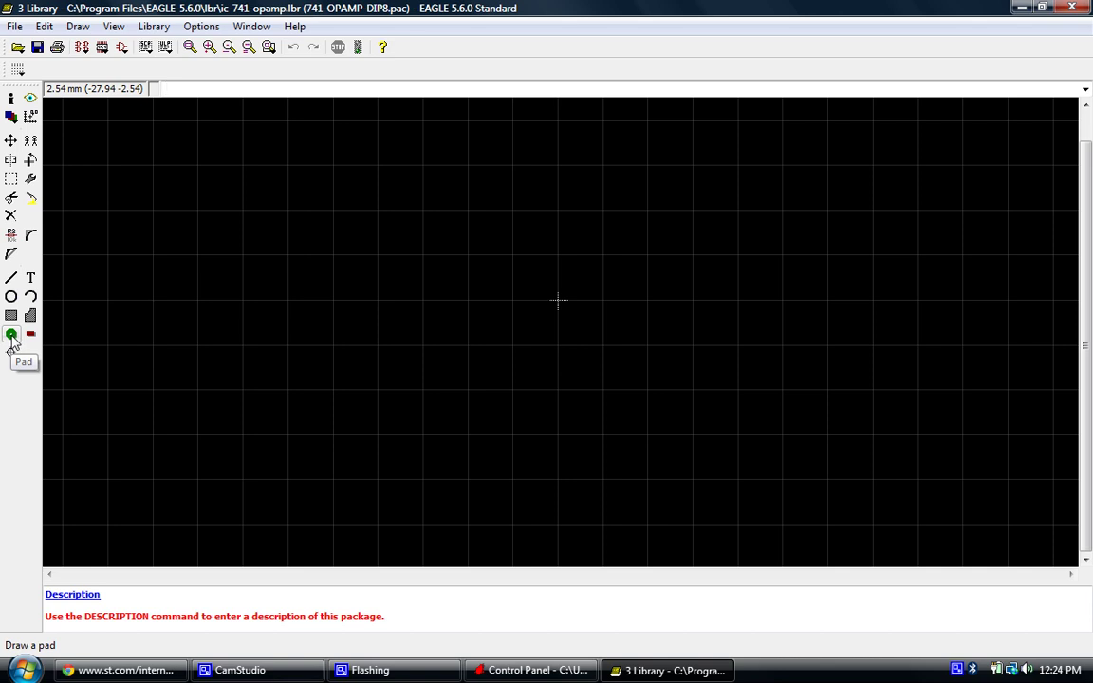
Choose the Pad tool with Long shape after checking DIP8 dimensions in the datasheet
left_click(12, 336)
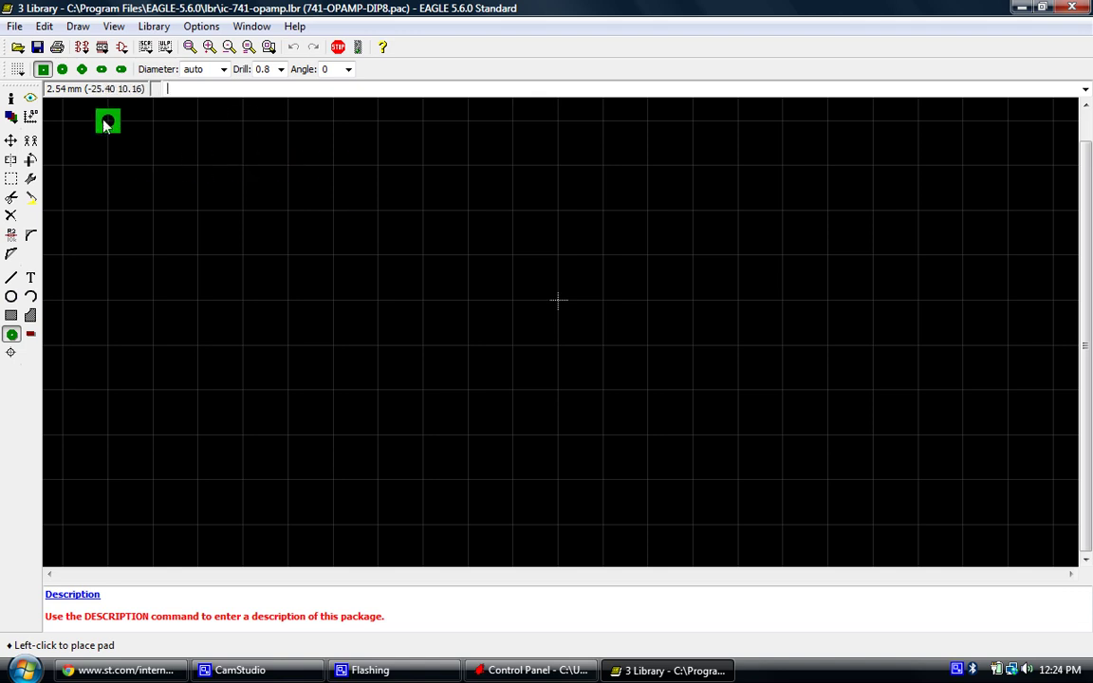
left_click(102, 69)
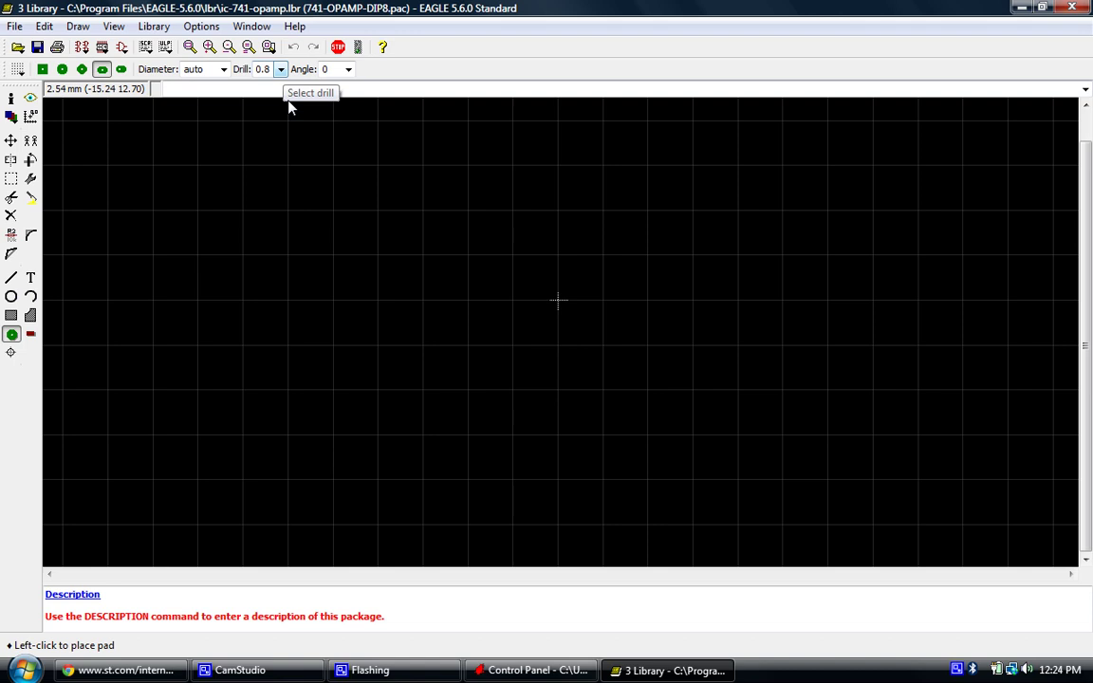
left_click(118, 670)
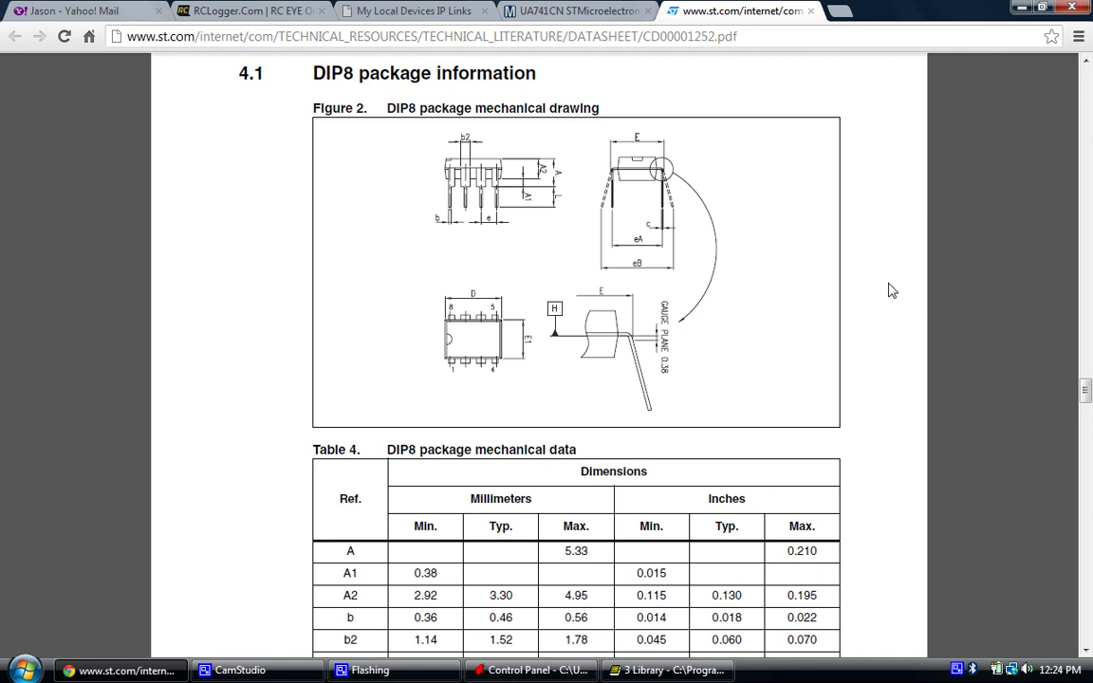
scroll(825, 286, "down", 2)
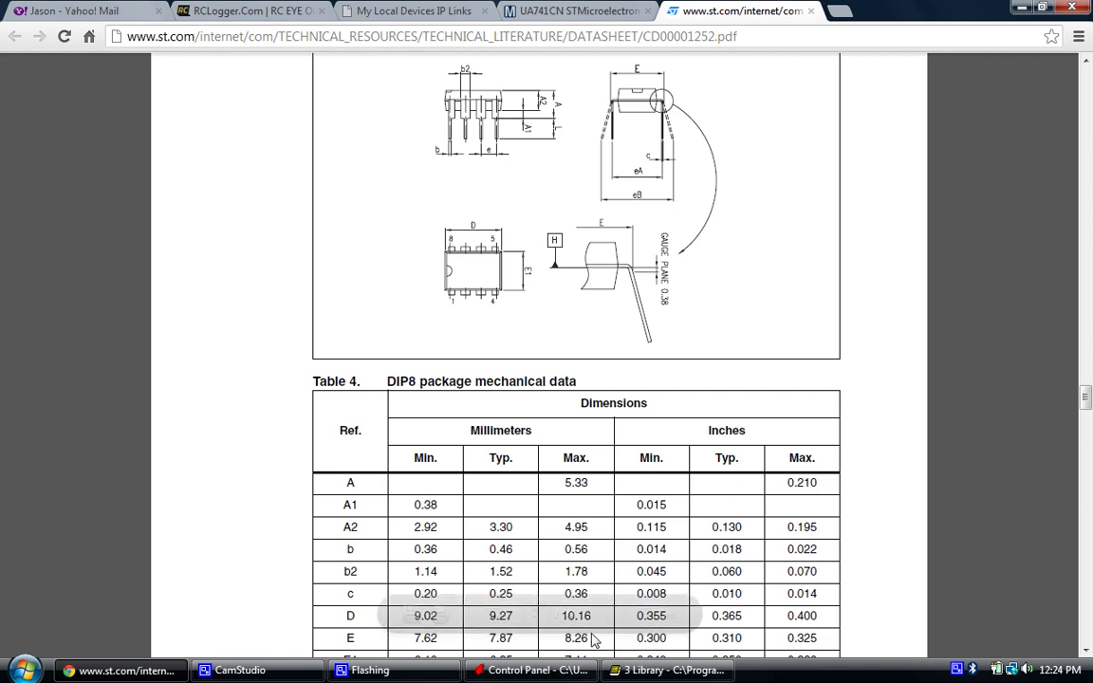
left_click(669, 670)
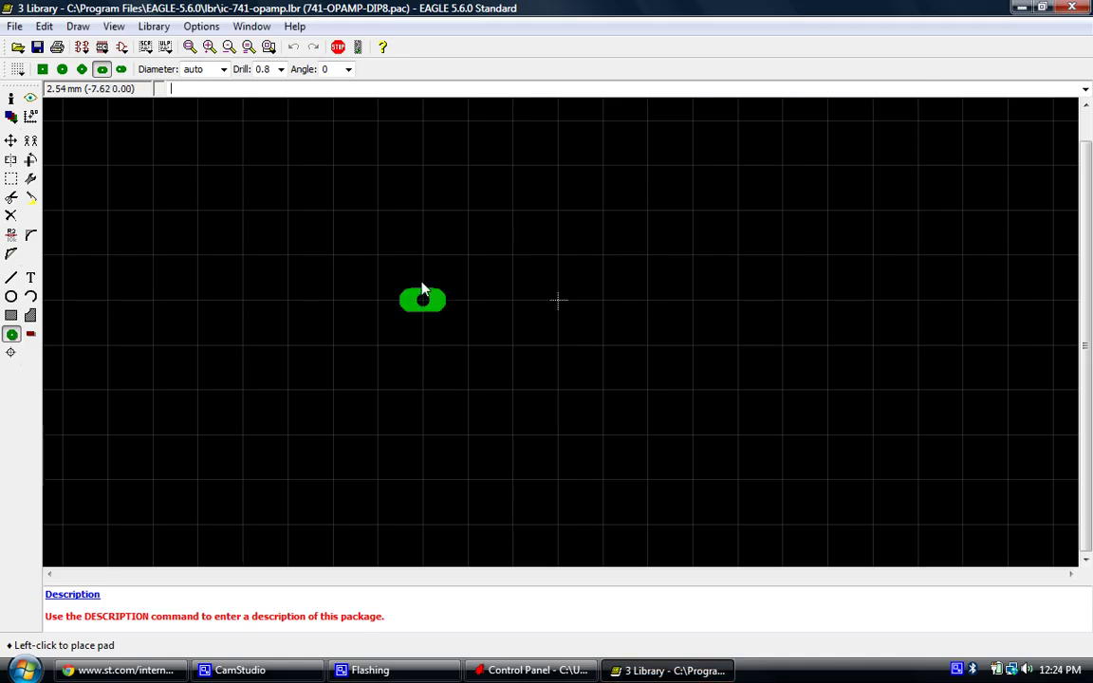
left_click(281, 70)
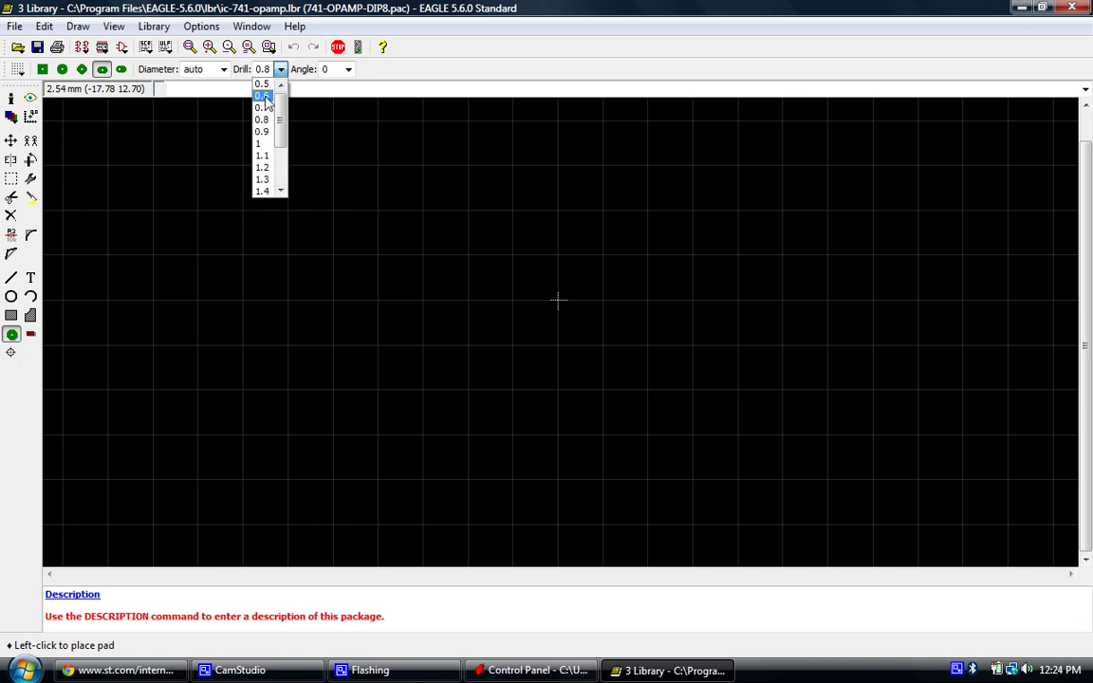
Set the pad drill size to 0.7
left_click(262, 96)
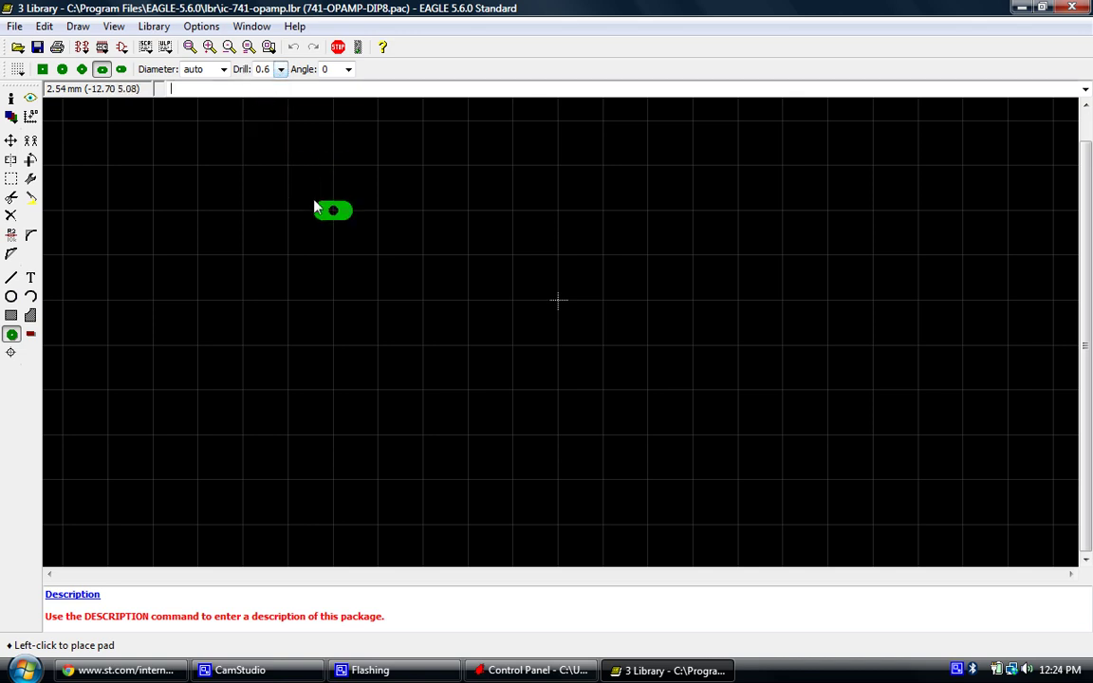
left_click(281, 69)
left_click(262, 107)
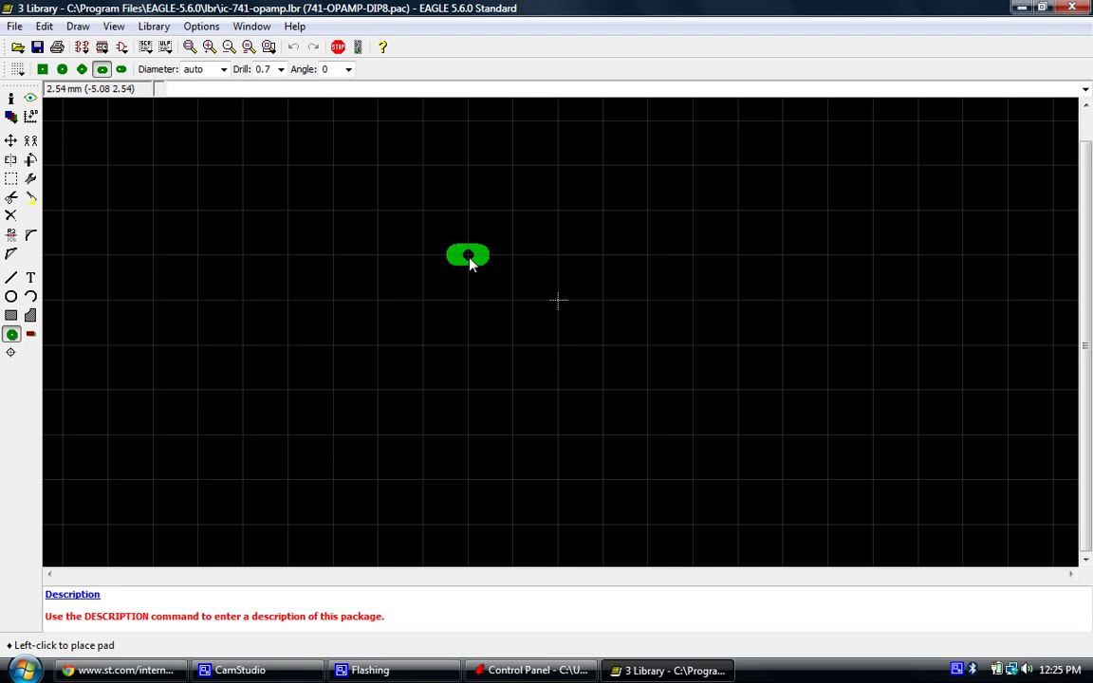
Place eight oblong pads in two columns of four, 7.62 mm apart
left_click(471, 262)
left_click(472, 306)
left_click(473, 350)
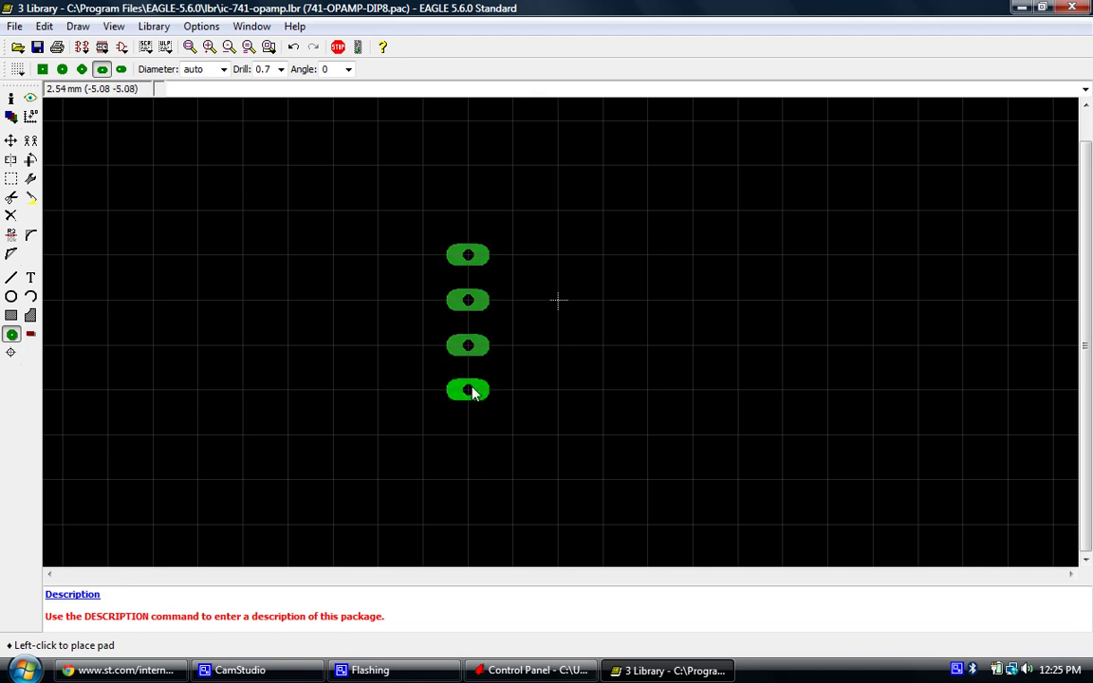
left_click(479, 395)
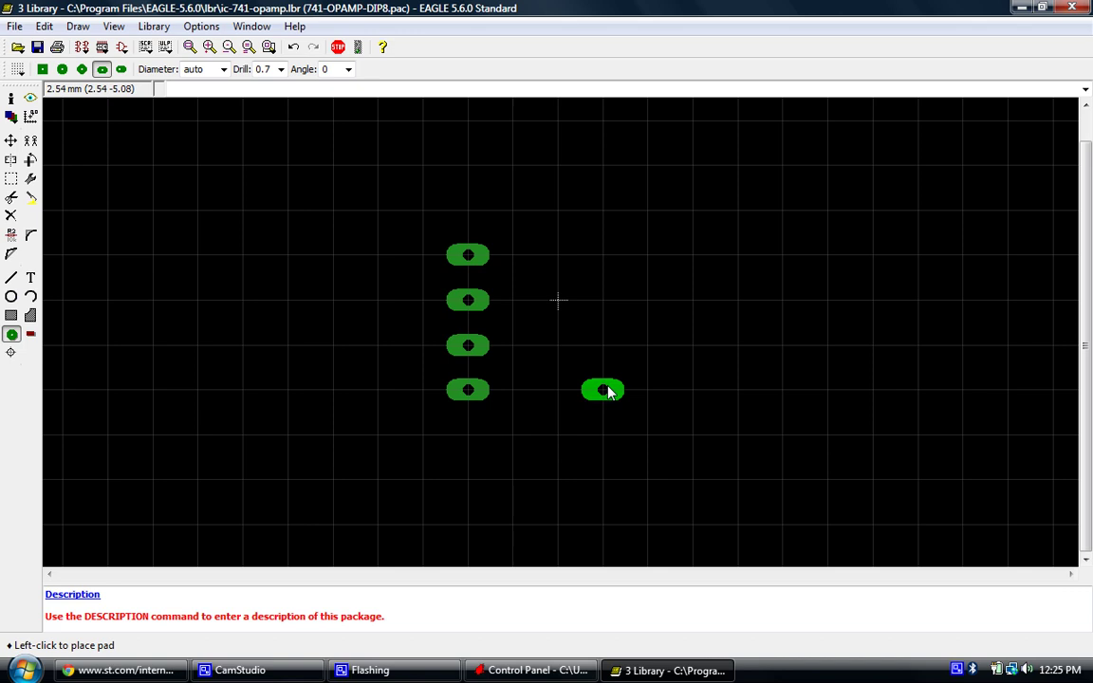
left_click(601, 380)
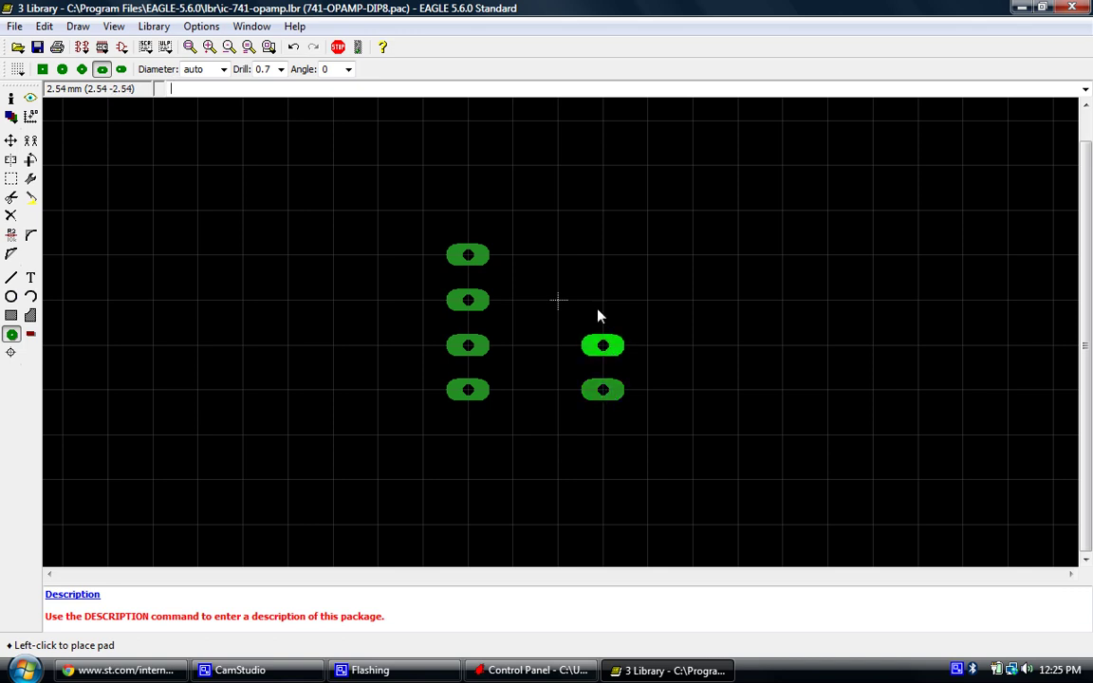
left_click(602, 344)
left_click(601, 300)
left_click(602, 255)
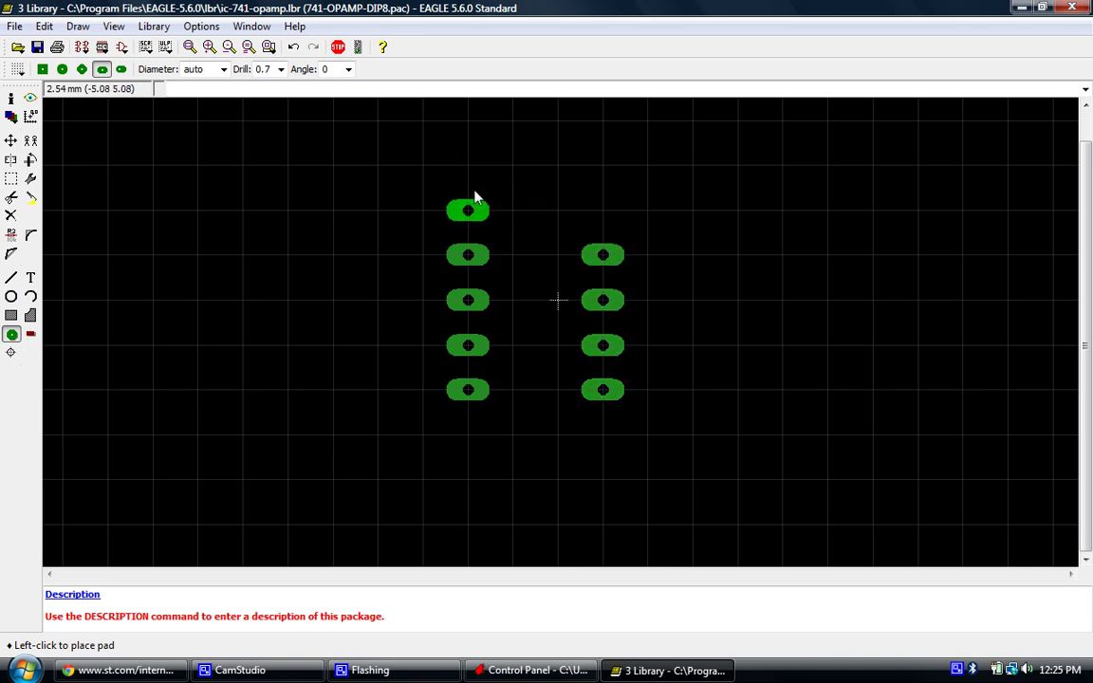
left_click(470, 256)
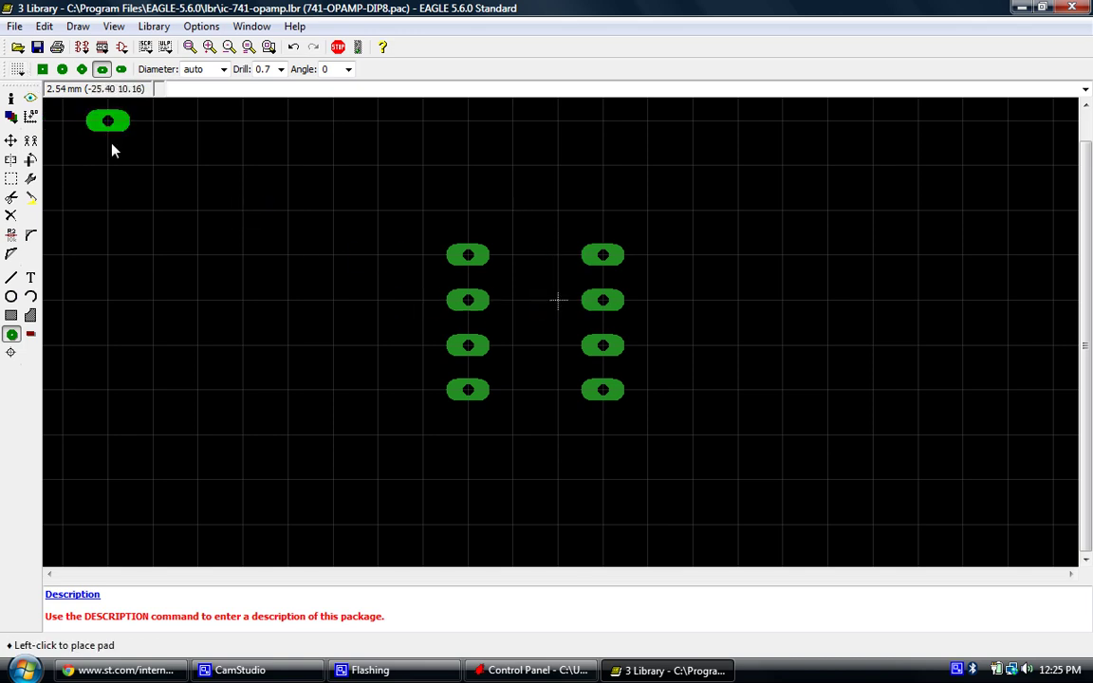
Work out 2.54 divided by 2 in the Calculator
left_click(17, 70)
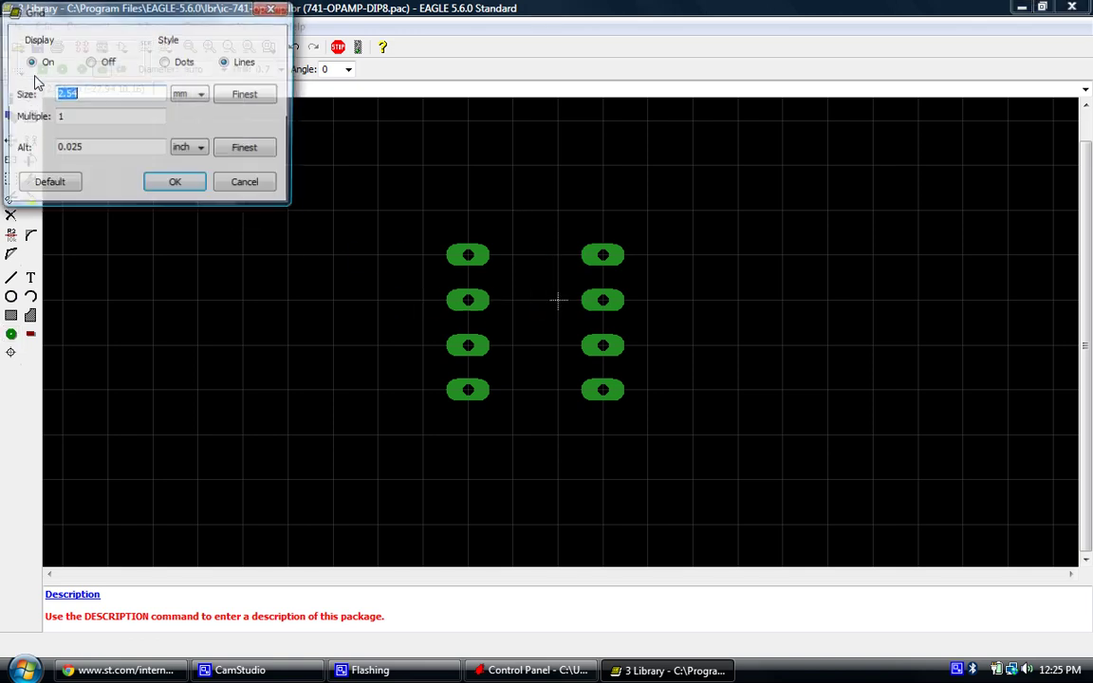
left_click(247, 183)
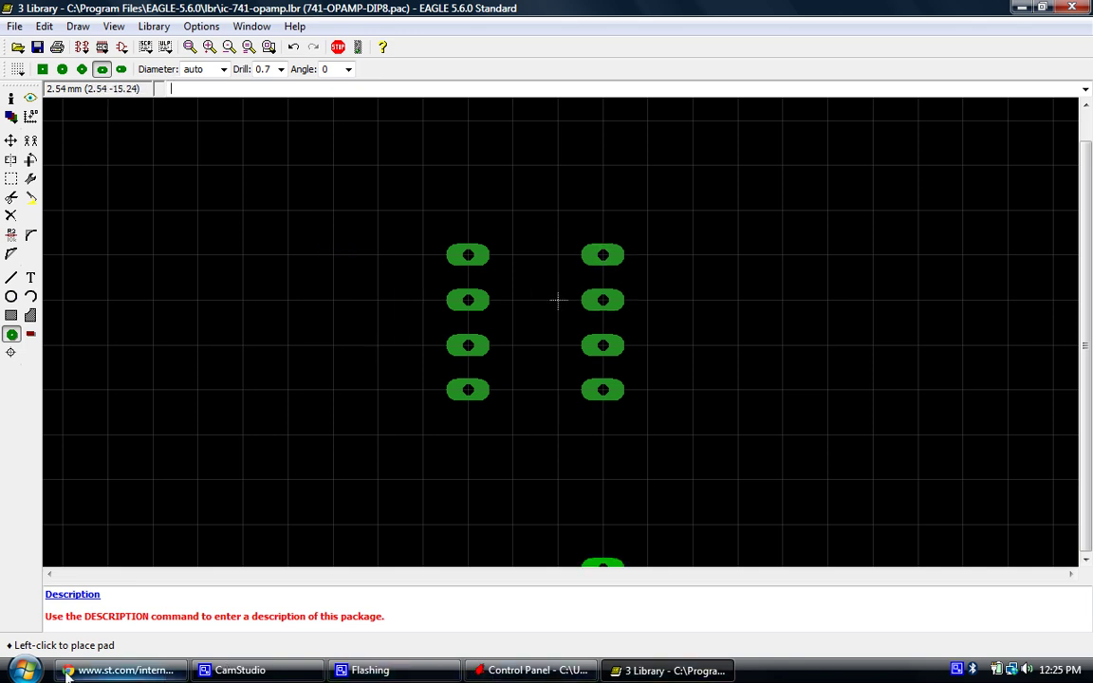
left_click(24, 670)
left_click(88, 484)
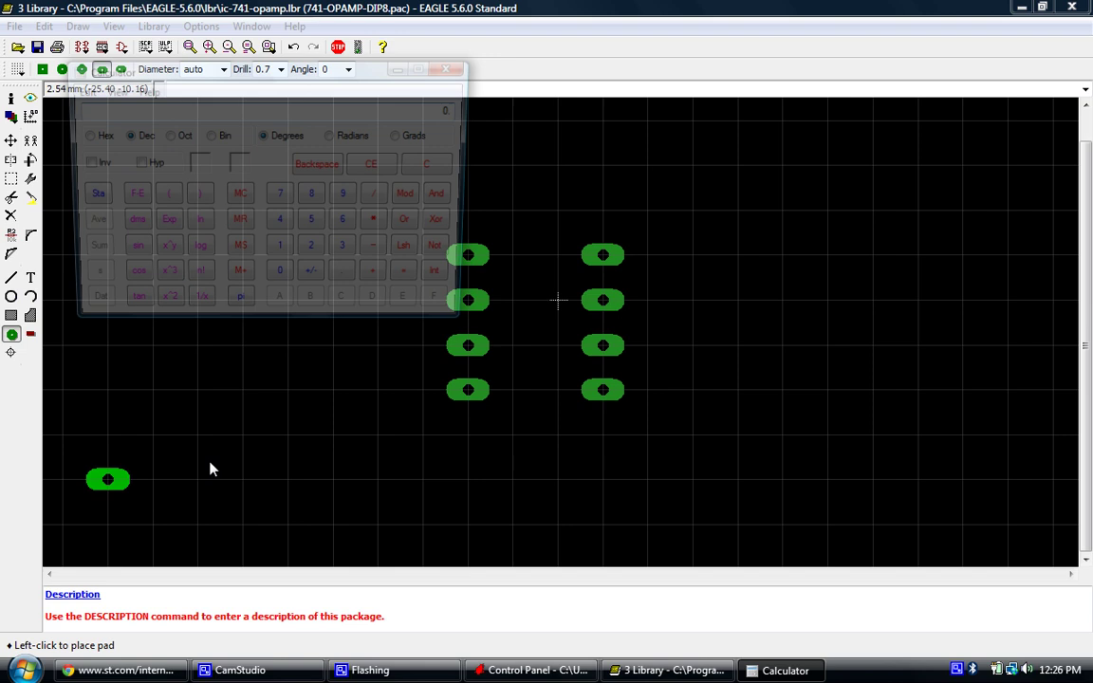
type("2")
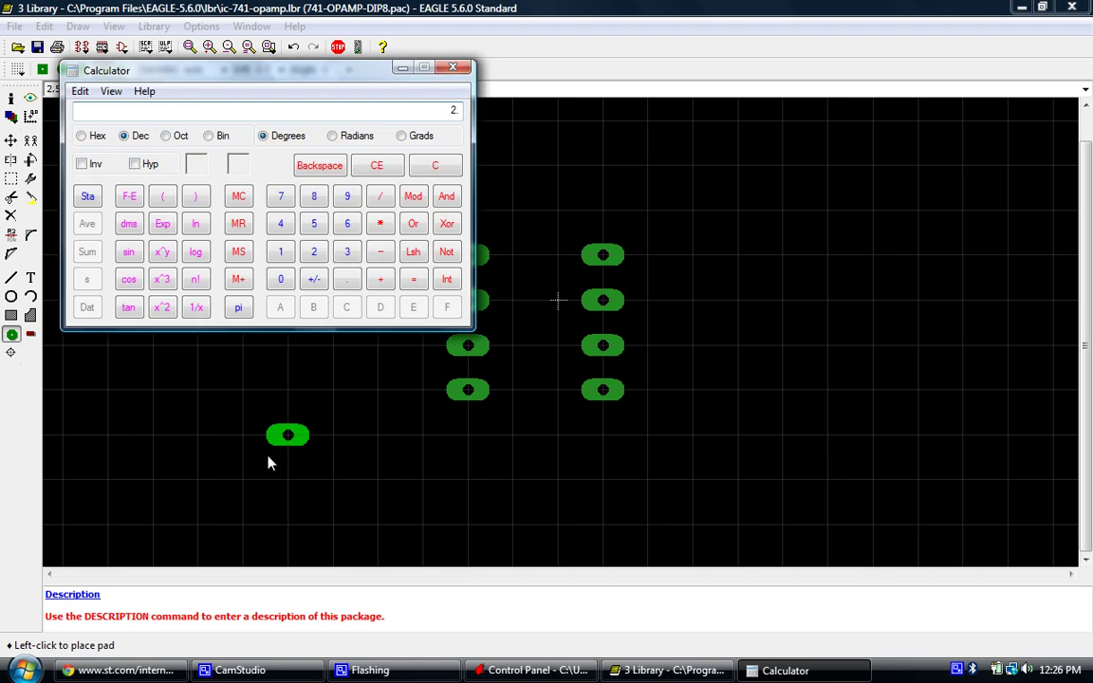
type(".54")
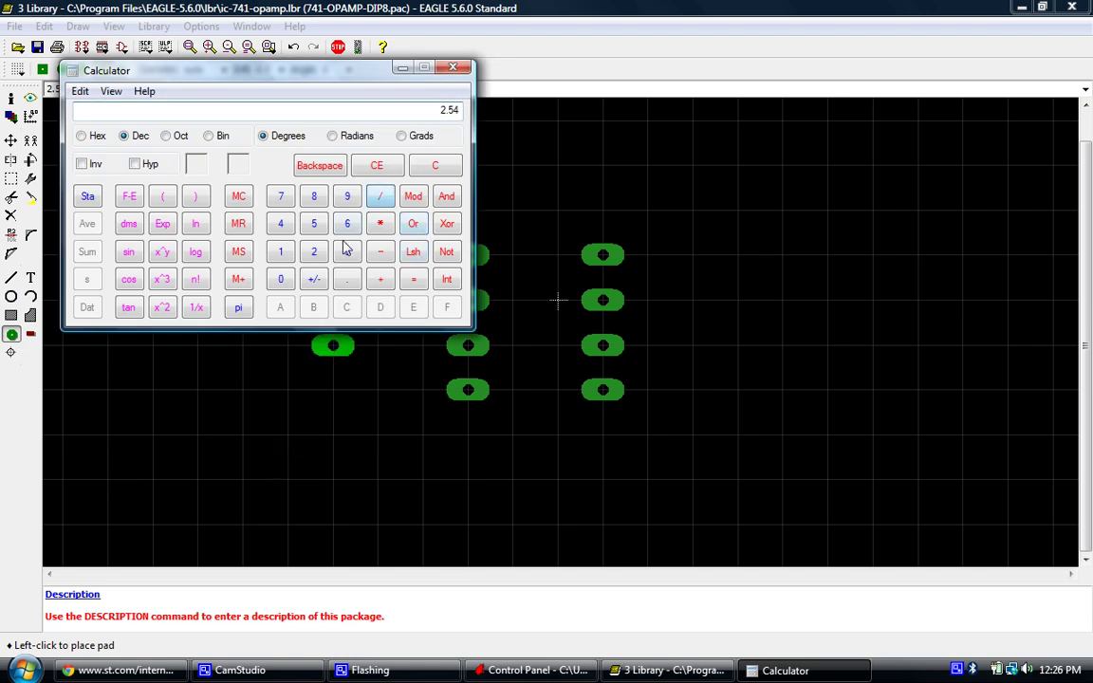
left_click(314, 251)
left_click(453, 68)
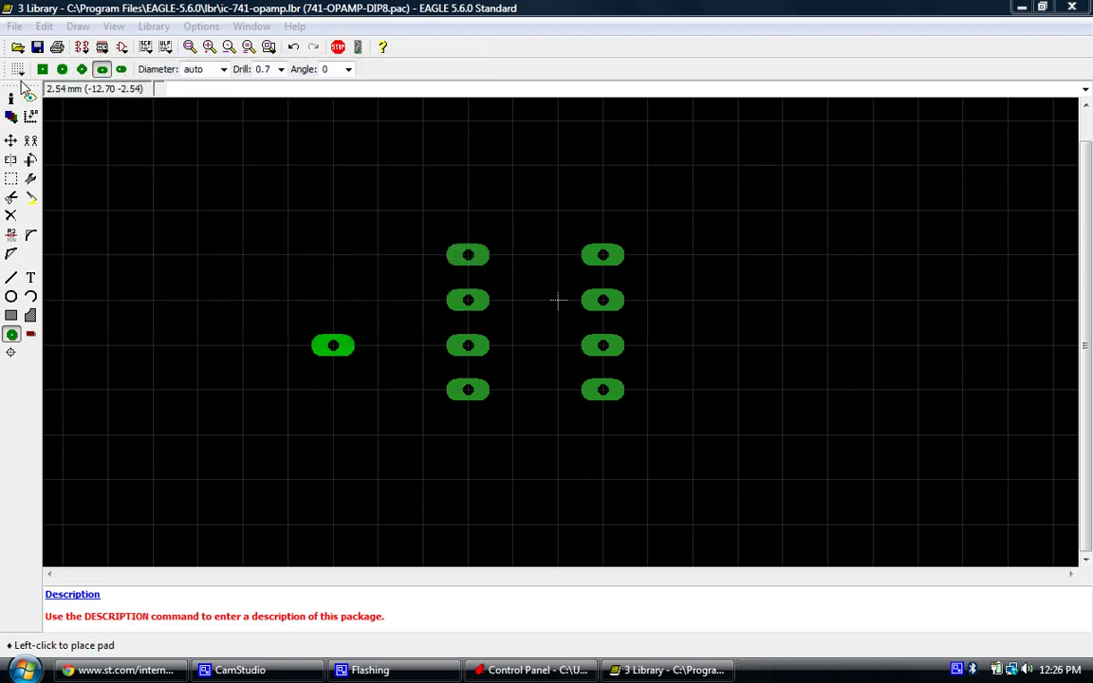
Set the grid size to 1.27 mm
left_click(18, 69)
type("1.27")
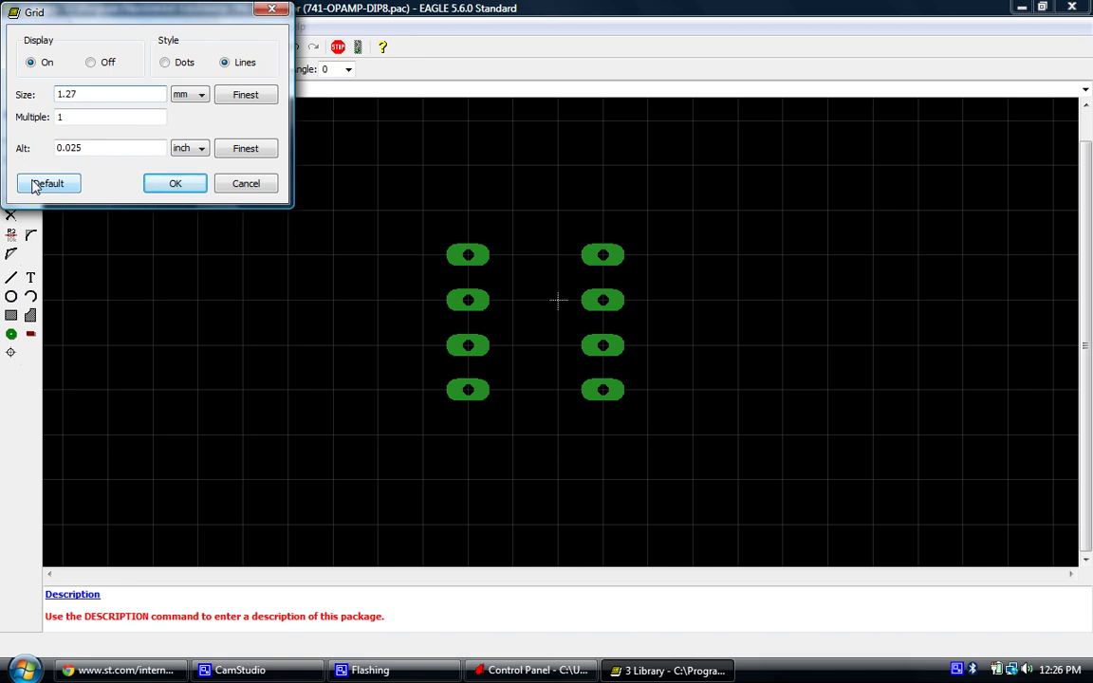
key("Return")
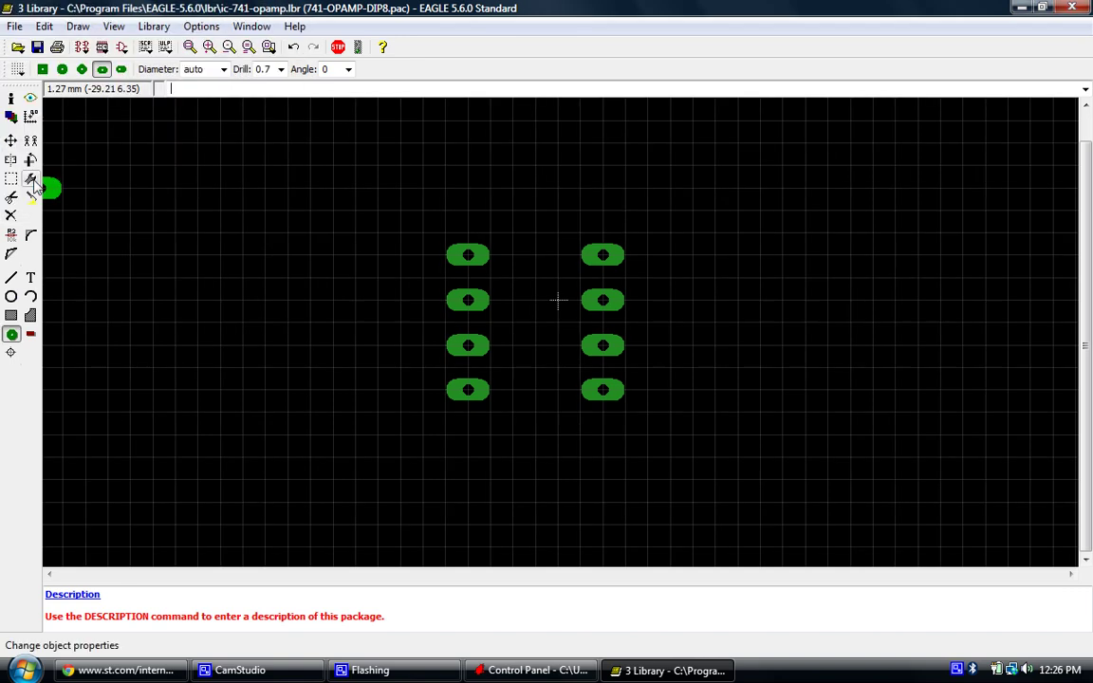
Group-select all eight pads and move the group so it centres on the origin
left_click(11, 179)
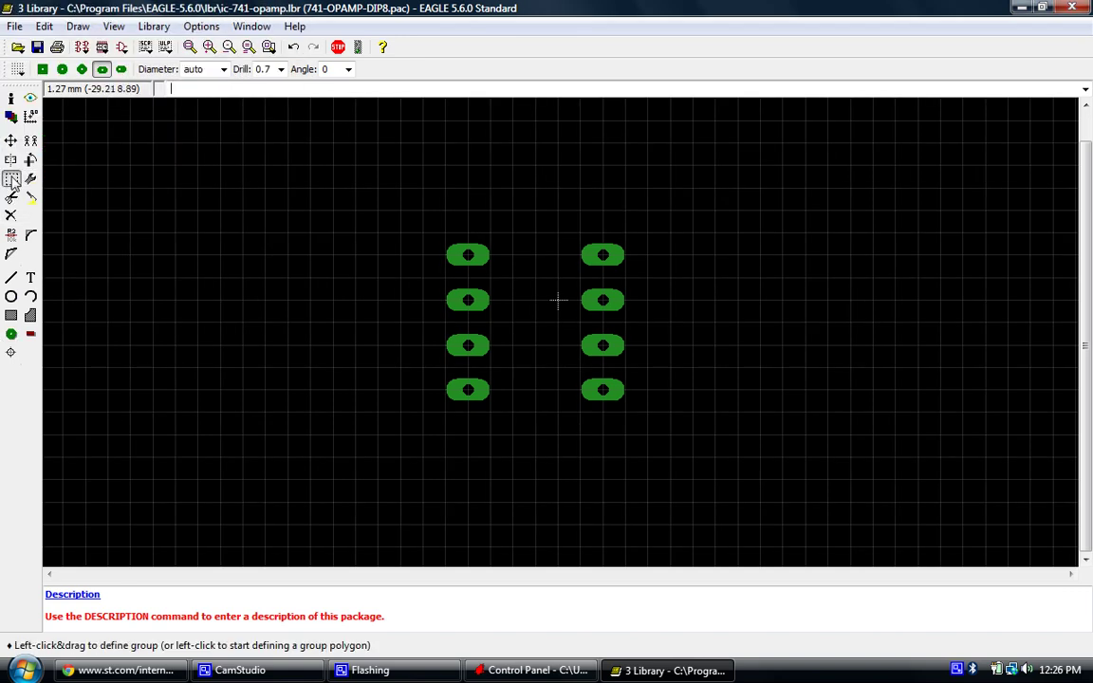
left_click_drag(395, 213, 693, 442)
left_click(12, 141)
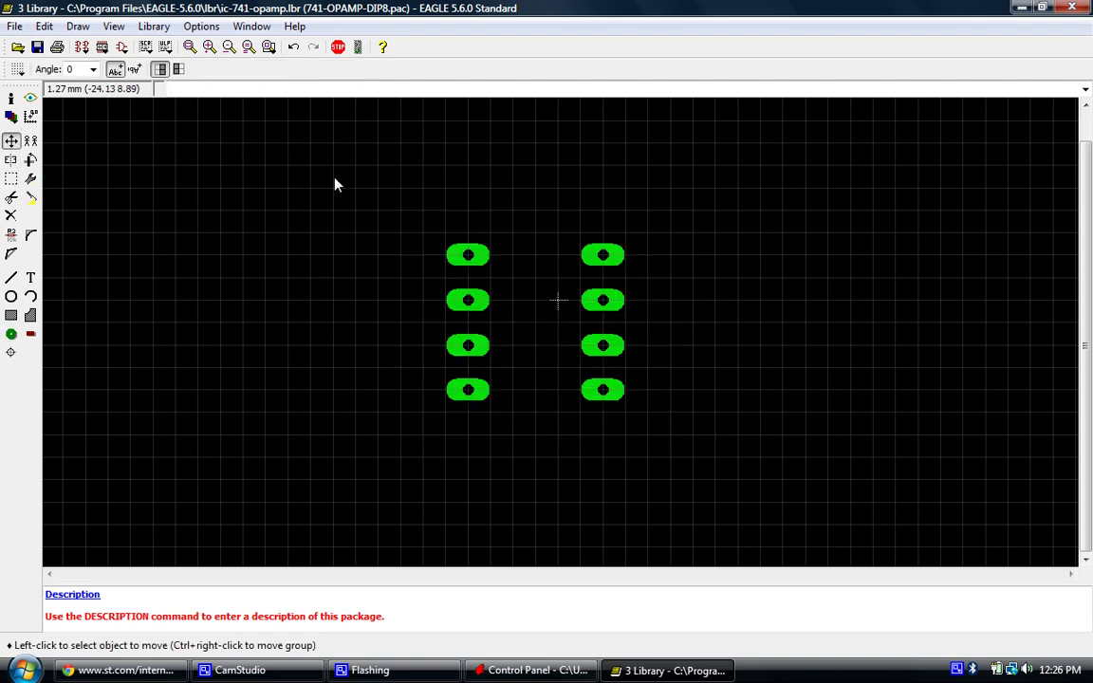
right_click(595, 295)
left_click(651, 433)
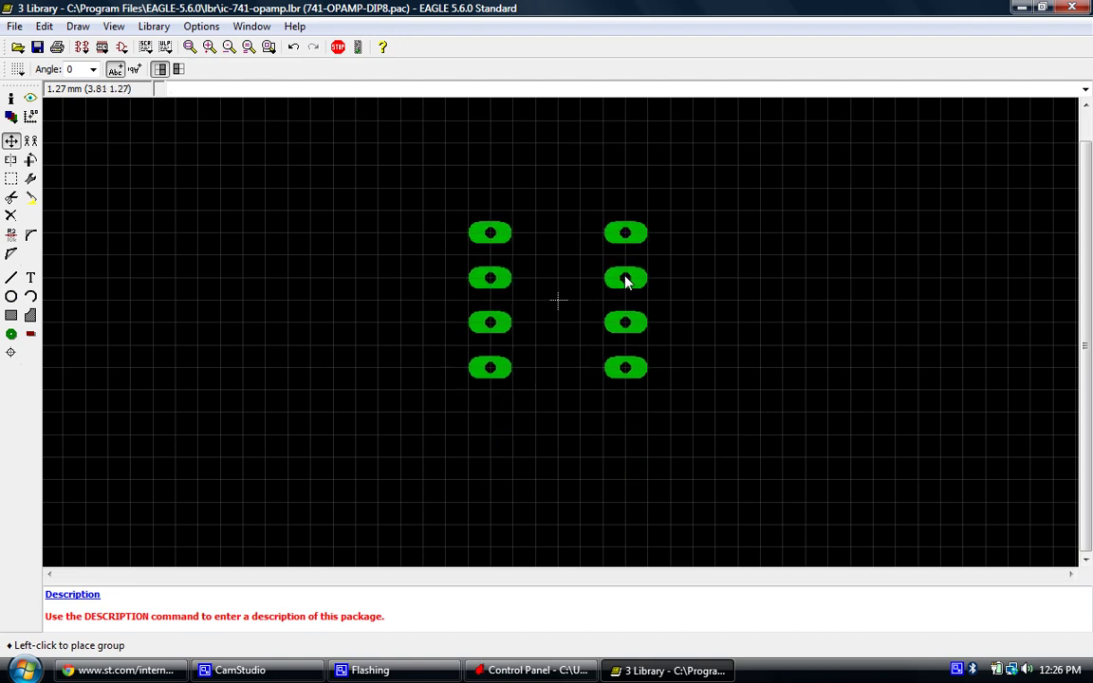
left_click(626, 280)
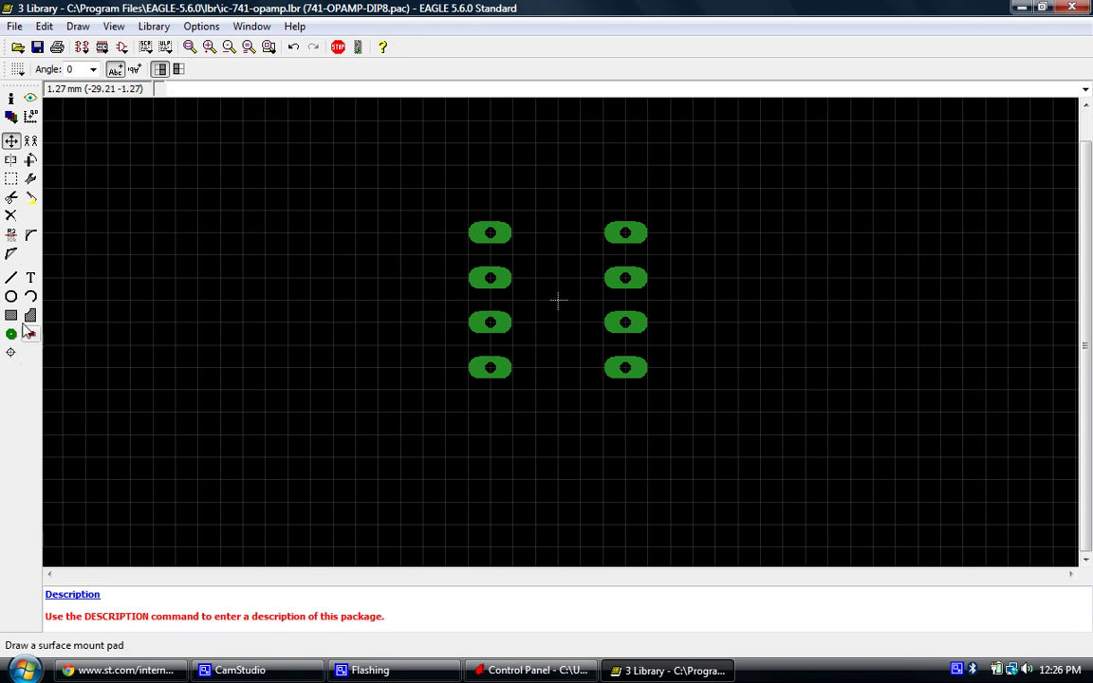
Select the Wire tool on layer 51 tDocu
left_click(12, 278)
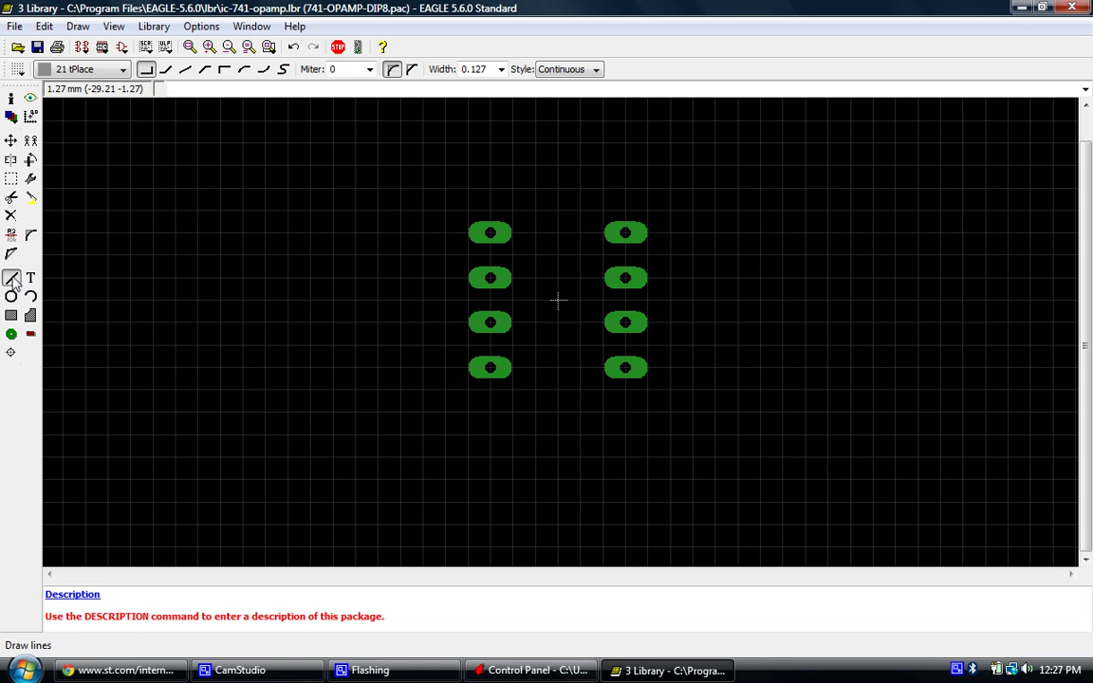
left_click(122, 70)
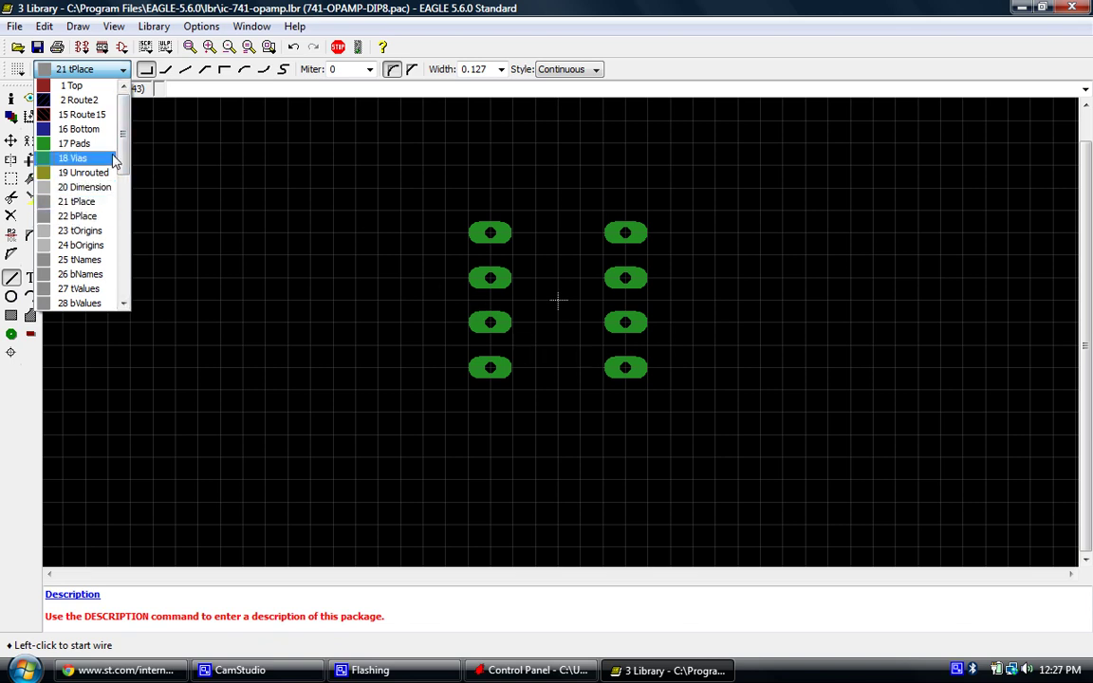
scroll(131, 178, "down", 1)
scroll(131, 178, "down", 5)
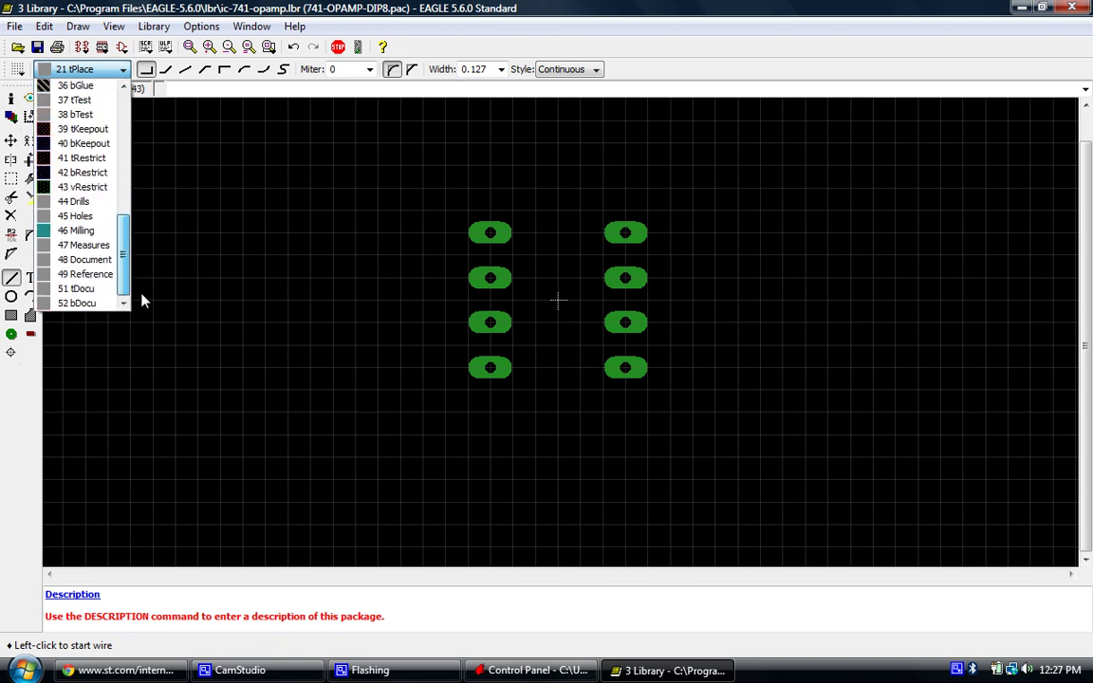
left_click(80, 290)
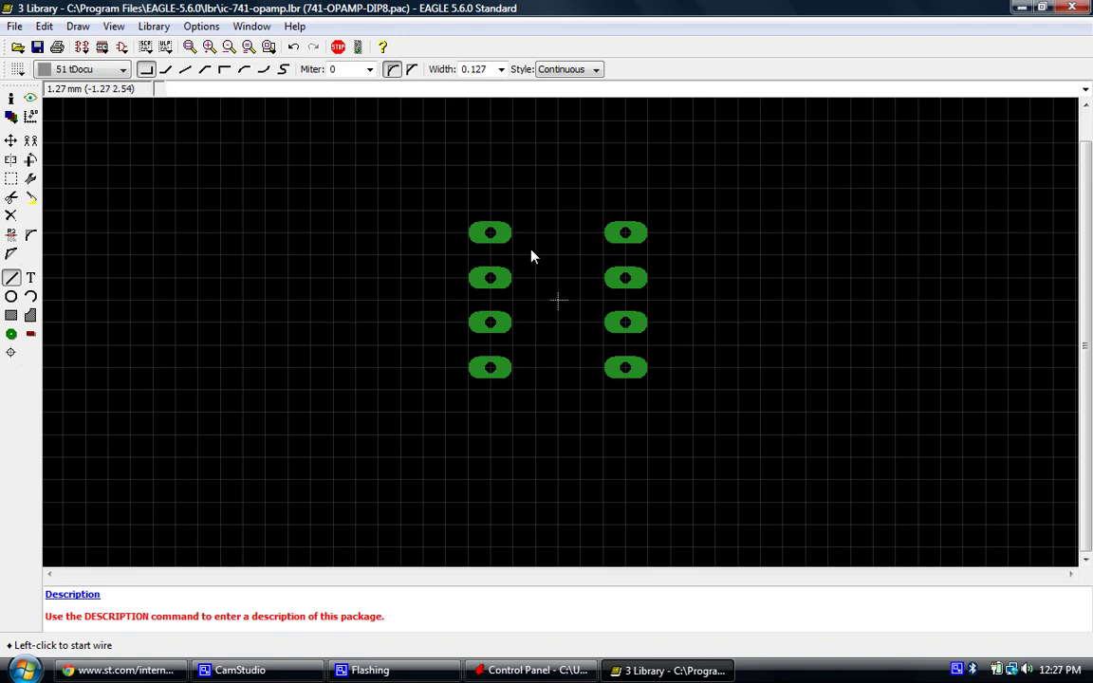
scroll(602, 273, "up", 3)
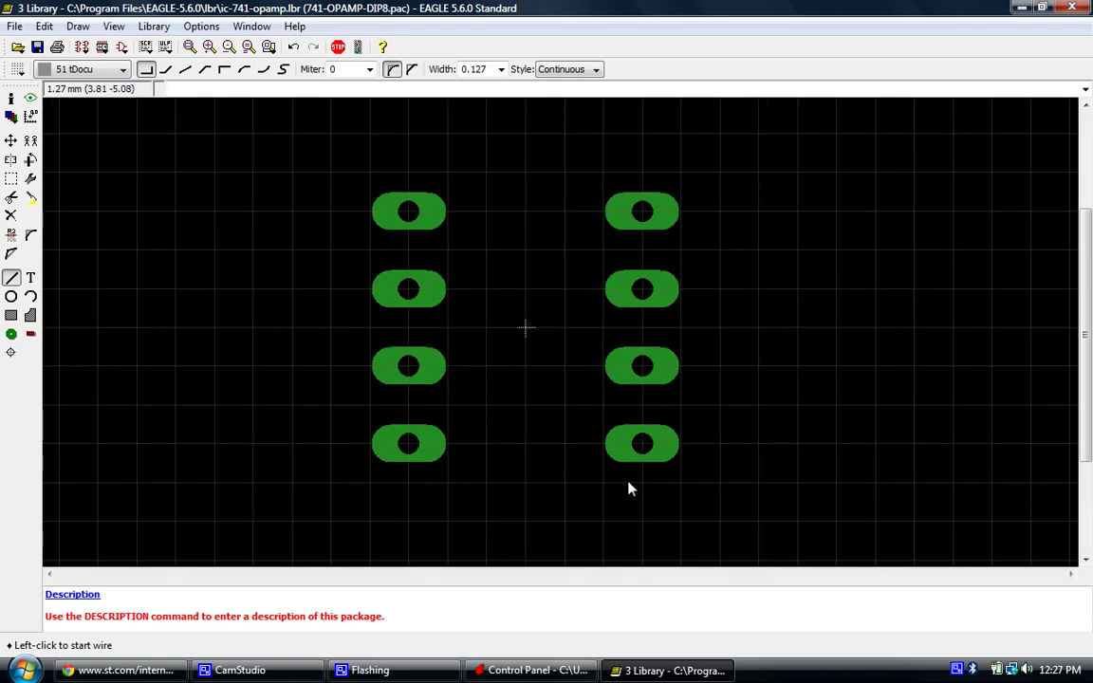
Draw the 0.254-wide rectangular body outline between the pad rows up to the notch
left_click(603, 173)
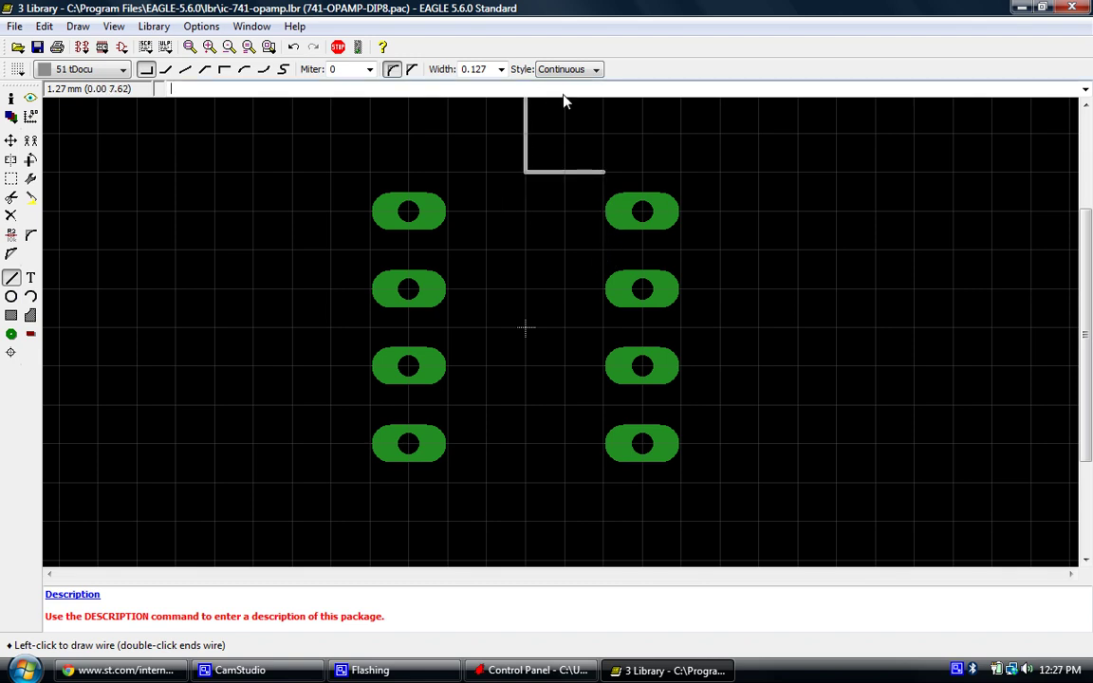
left_click(500, 71)
left_click(482, 107)
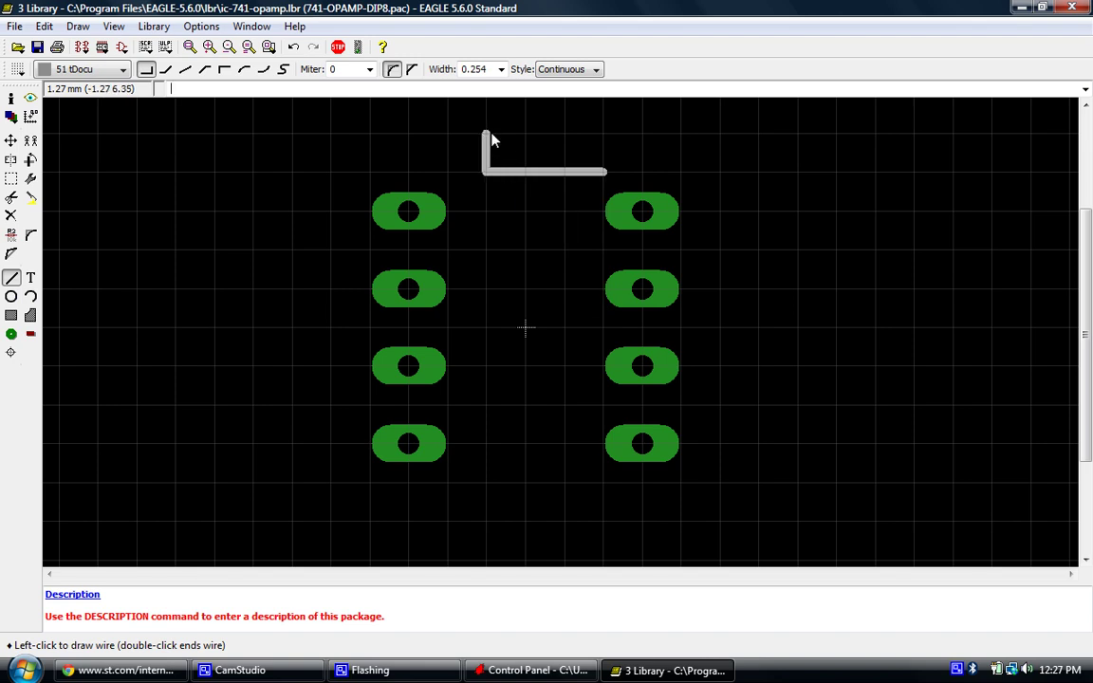
left_click(612, 490)
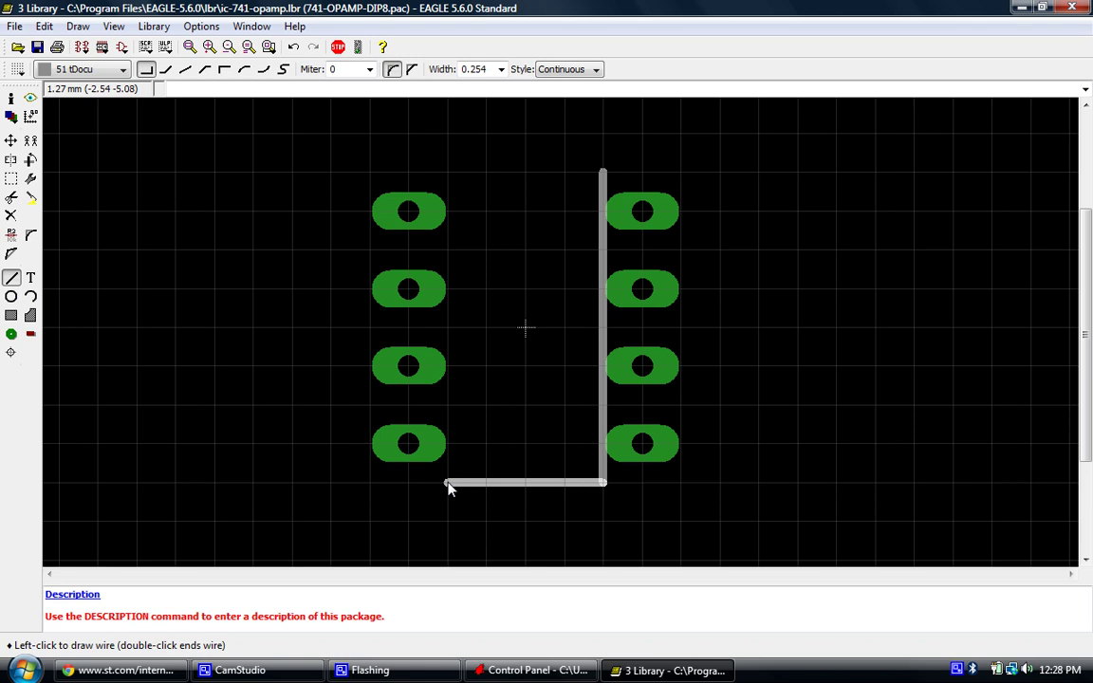
double_click(447, 174)
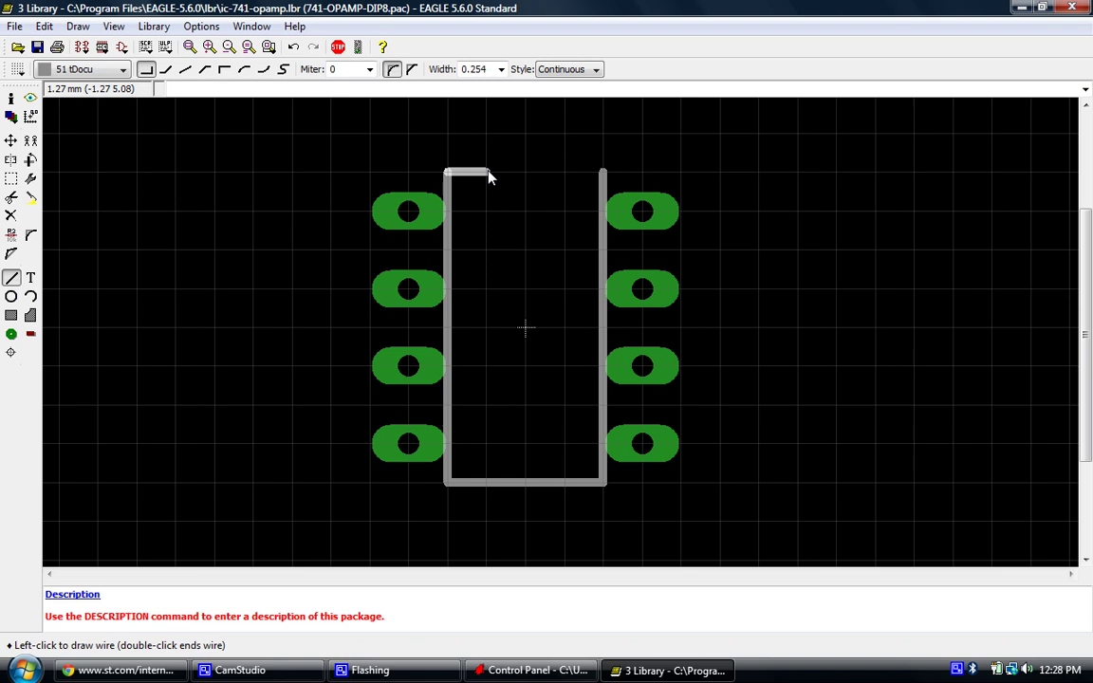
left_click(489, 174)
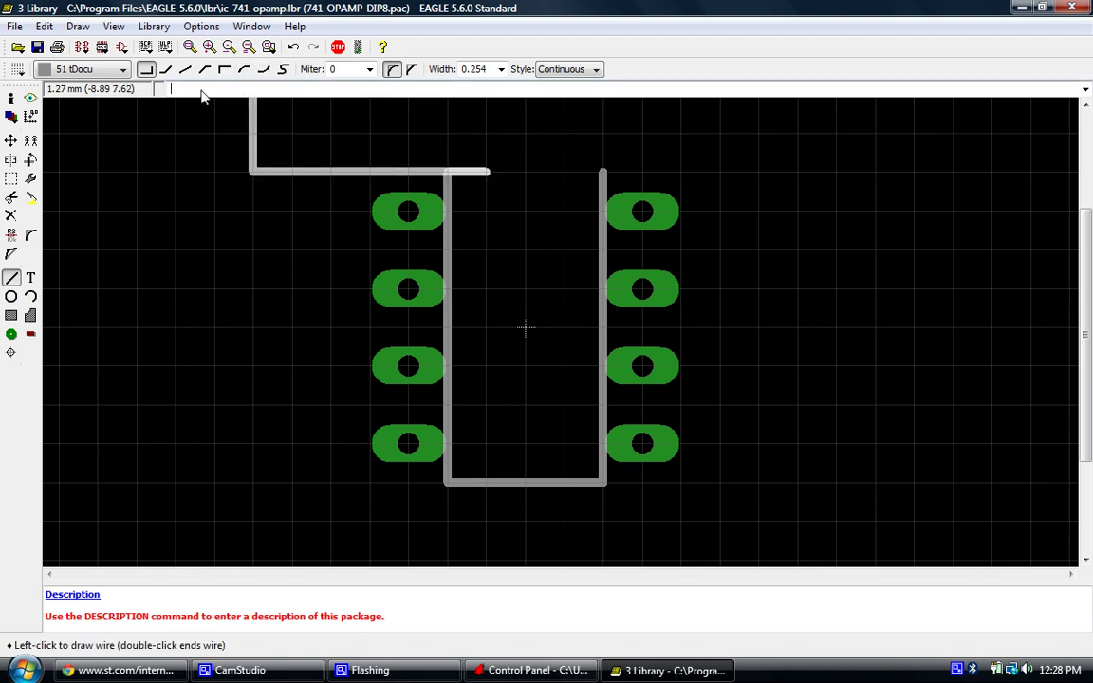
Add the semicircular pin-1 notch in the top edge and close the outline
left_click(264, 69)
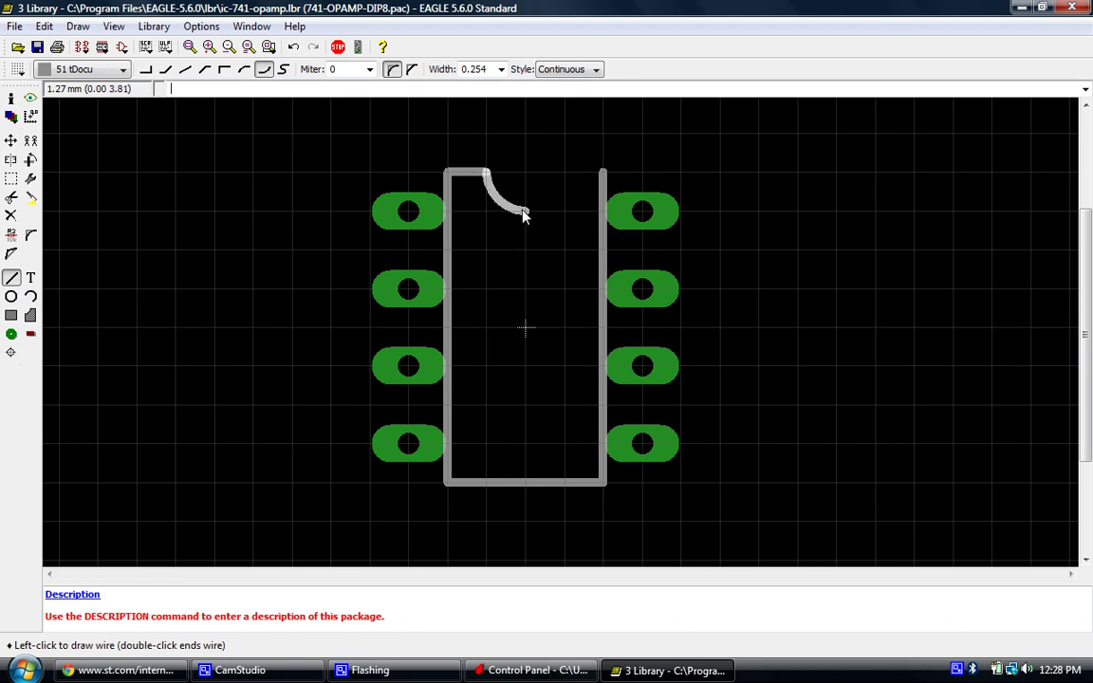
double_click(526, 213)
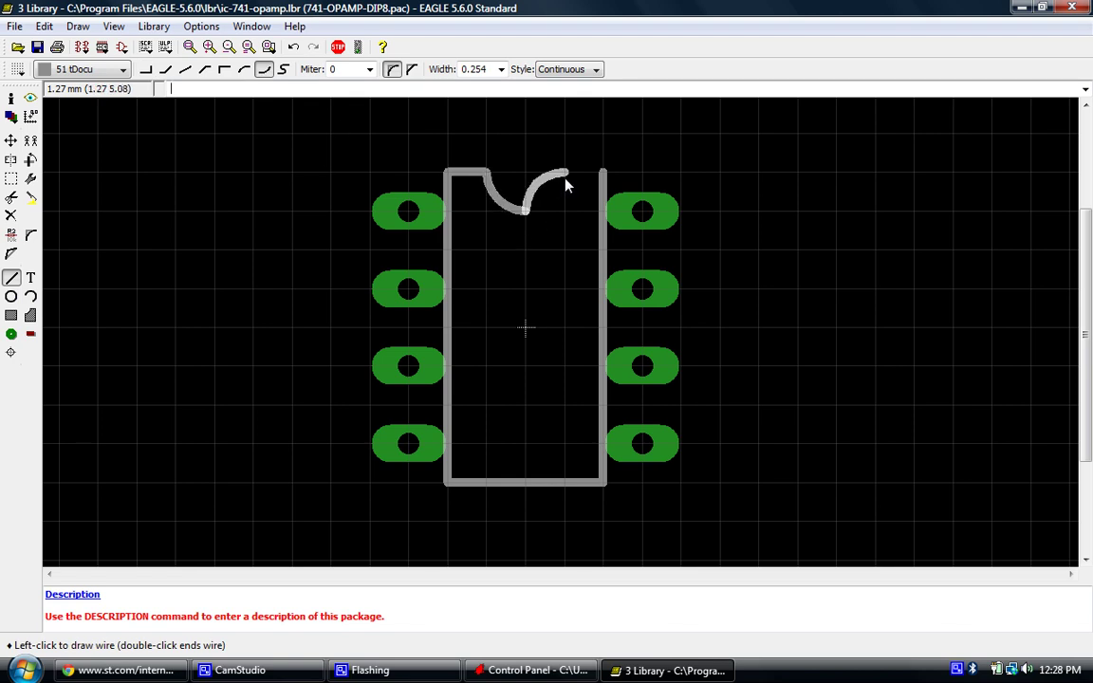
right_click(566, 181)
double_click(564, 174)
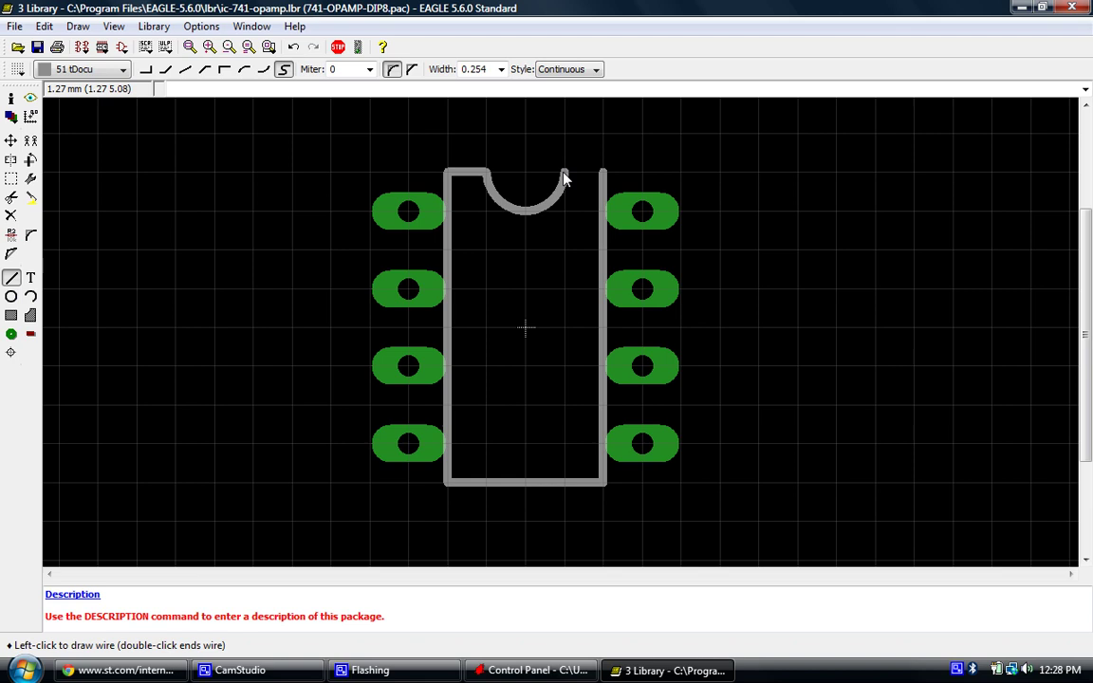
right_click(601, 176)
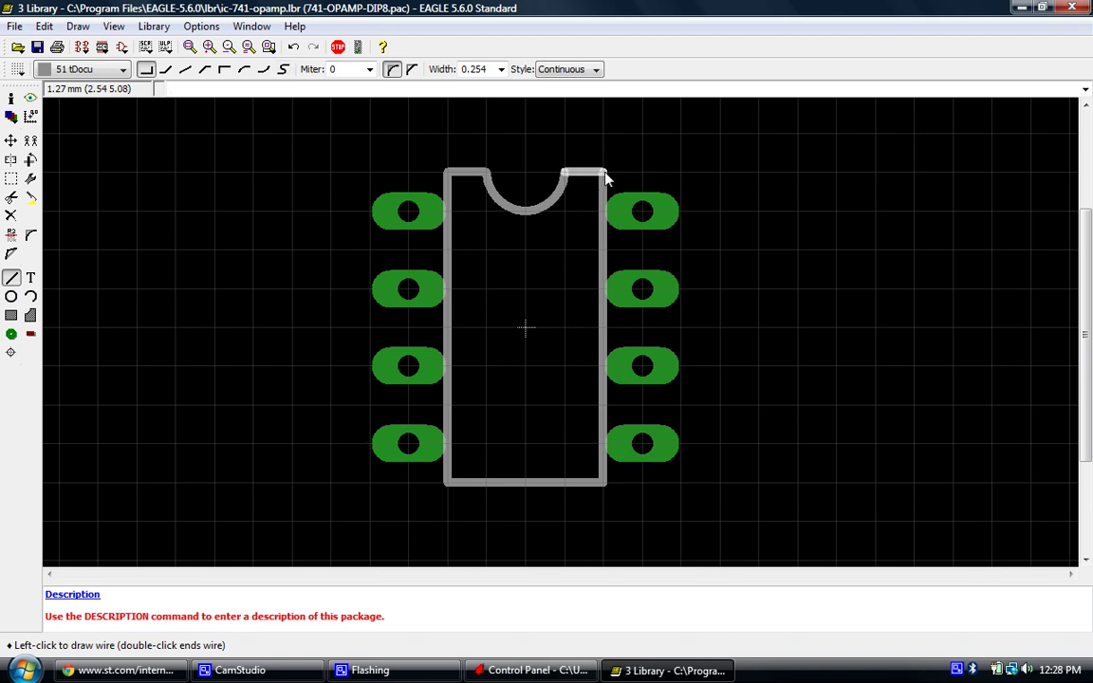
double_click(604, 174)
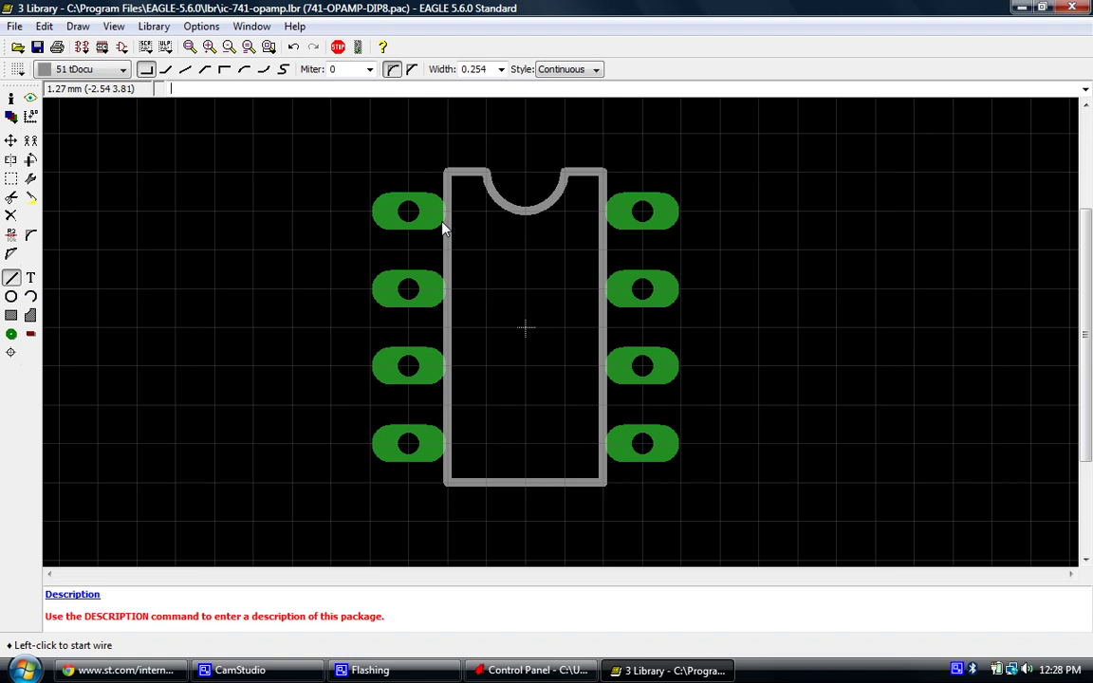
scroll(517, 281, "down", 3)
scroll(526, 295, "up", 2)
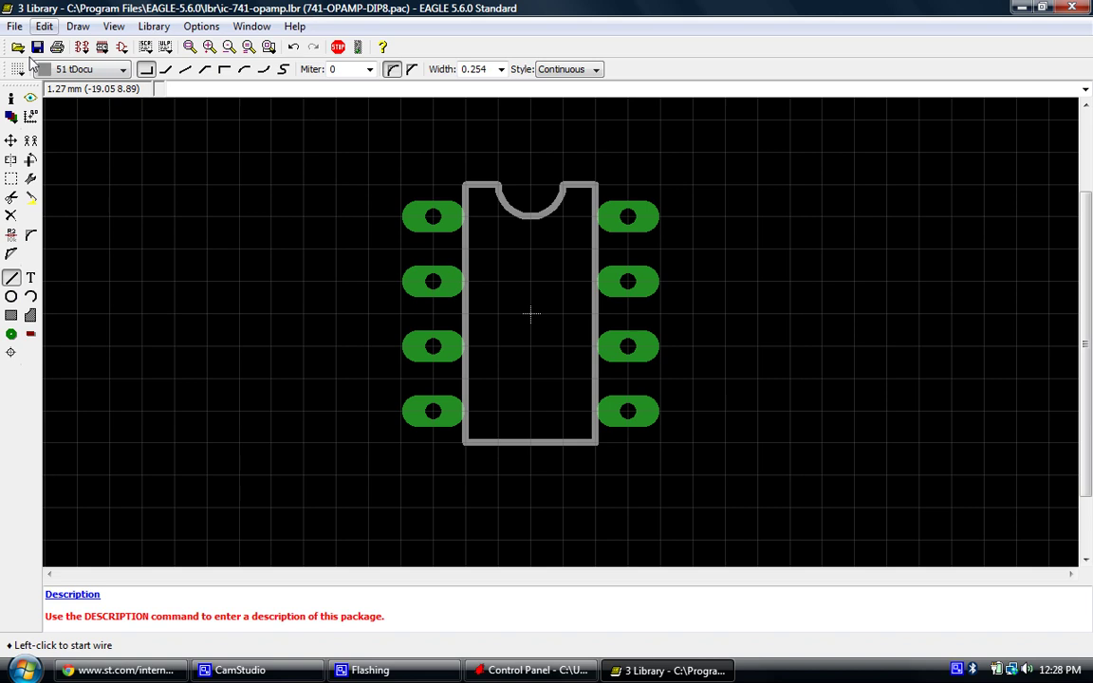
left_click(124, 670)
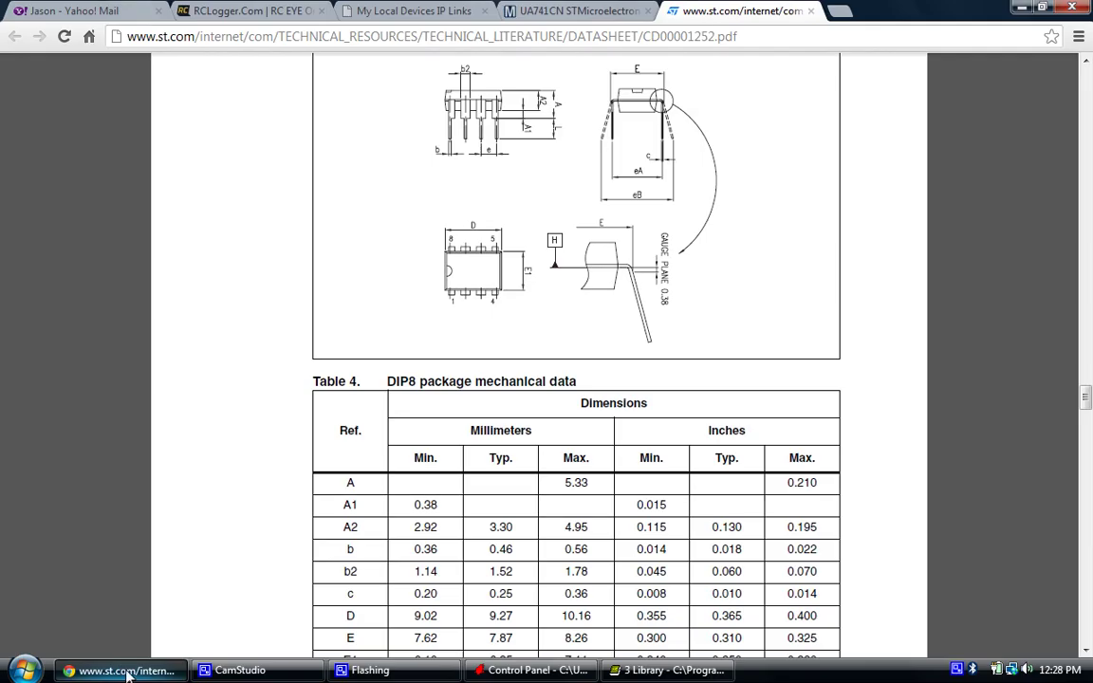
left_click(124, 670)
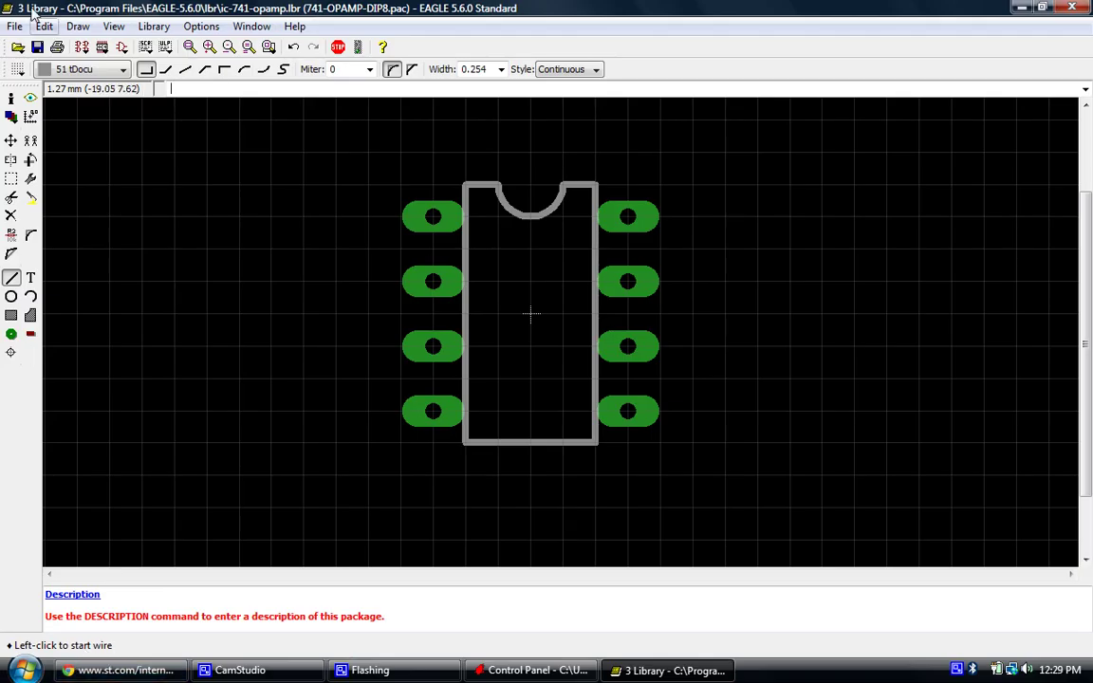
Halve 1.27 in the Calculator and set the grid size to 0.635 mm
left_click(15, 72)
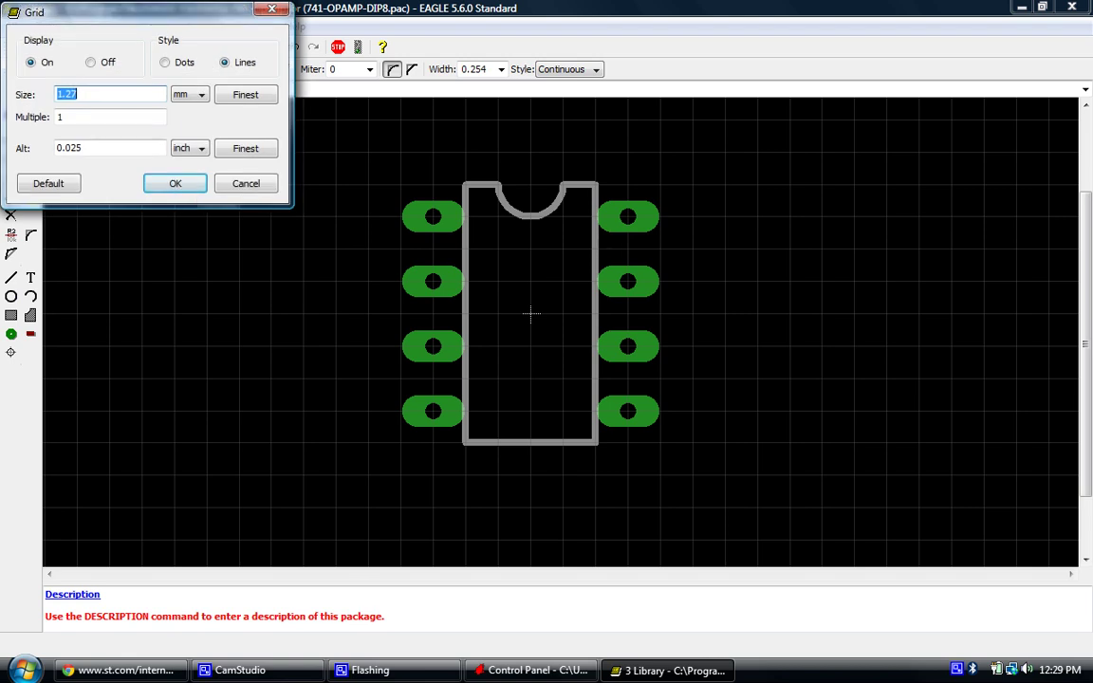
left_click(24, 670)
left_click(81, 423)
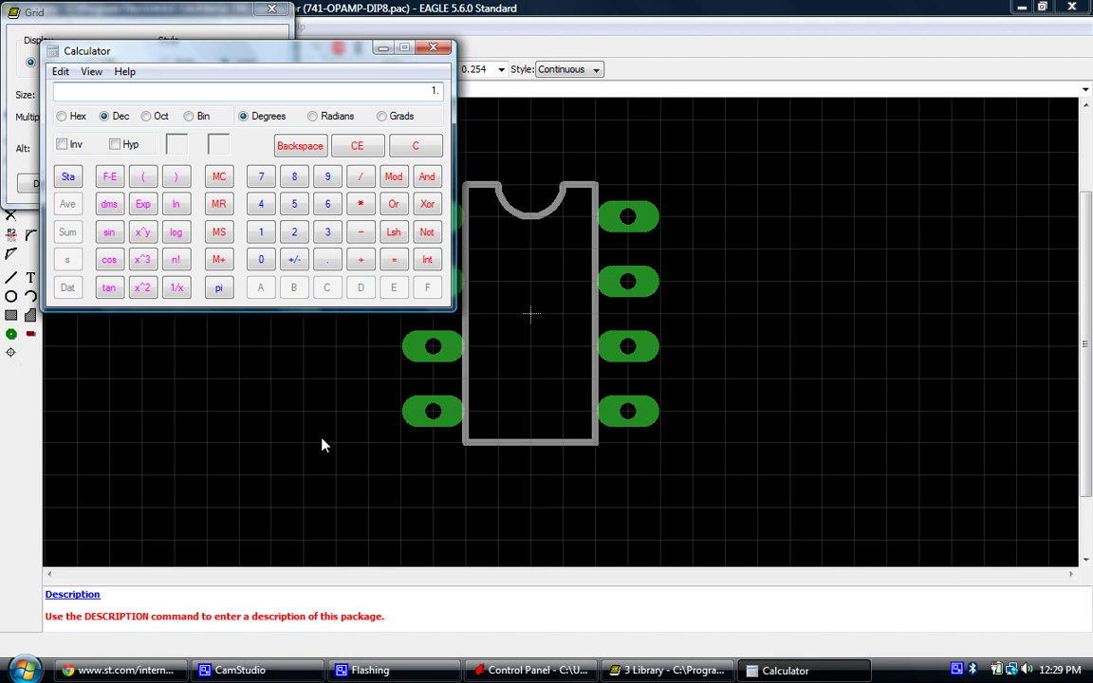
type("7")
left_click(433, 48)
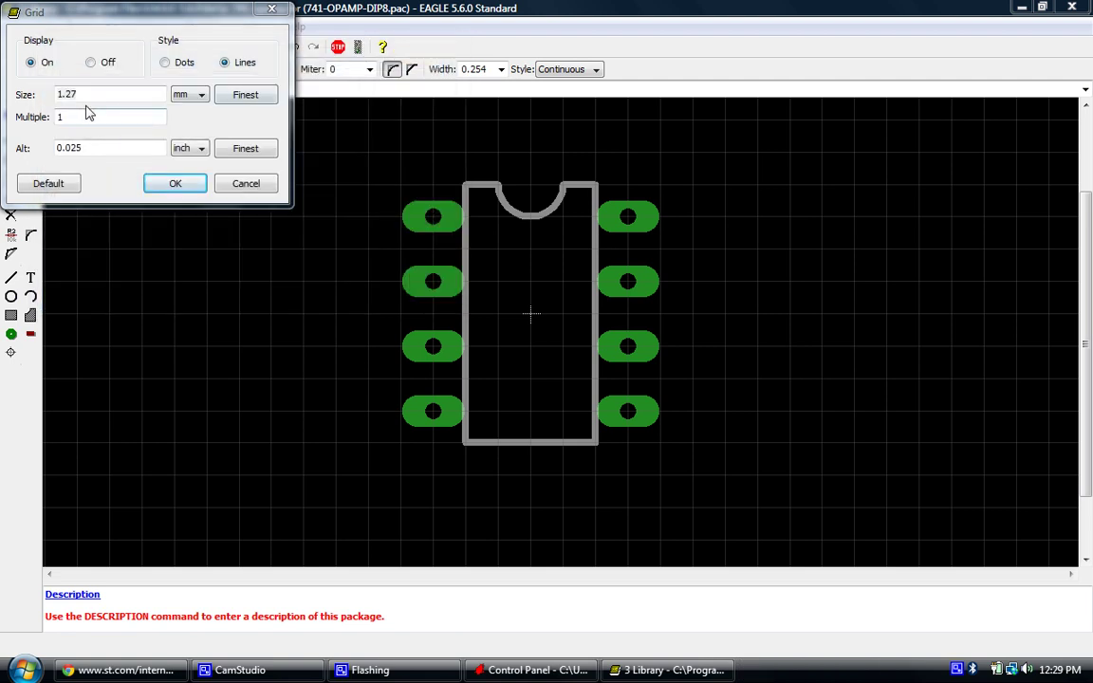
left_click_drag(84, 94, 19, 94)
type(".635")
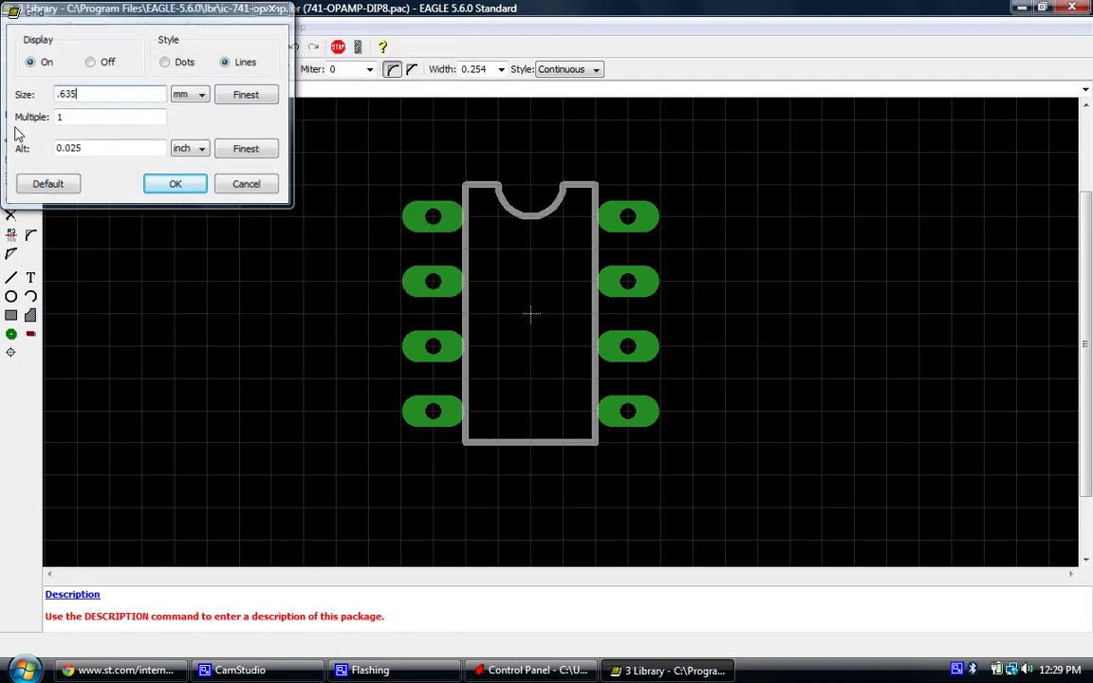
key("Return")
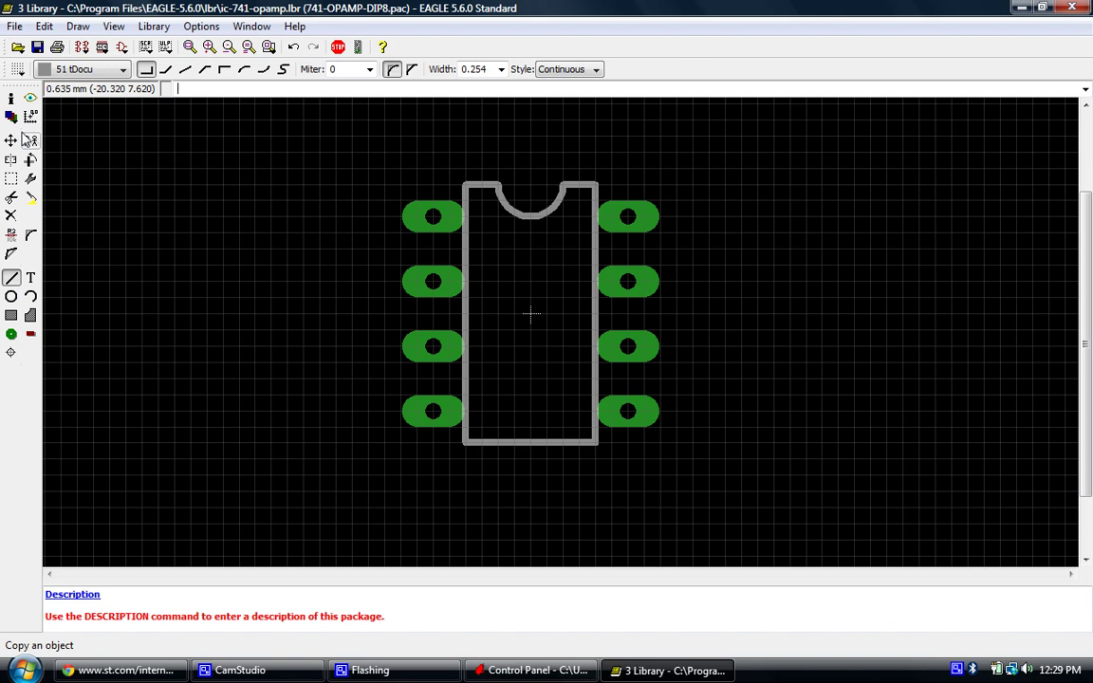
Make layer 21 tPlace the active drawing layer
scroll(446, 205, "up", 4)
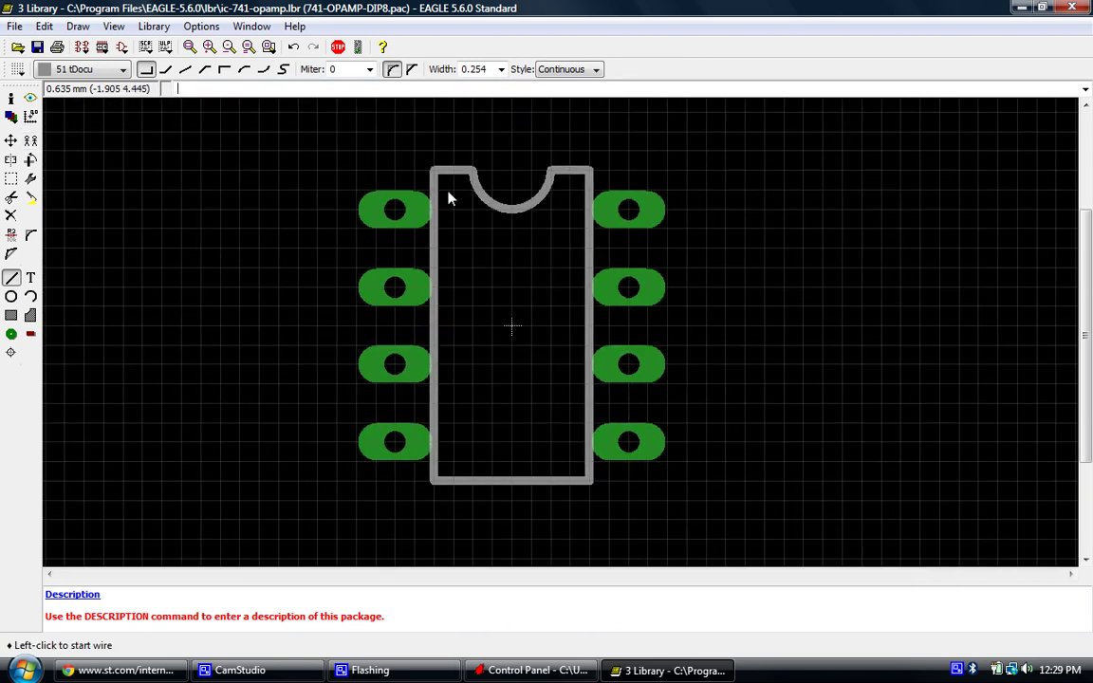
scroll(445, 194, "up", 3)
scroll(438, 112, "down", 1)
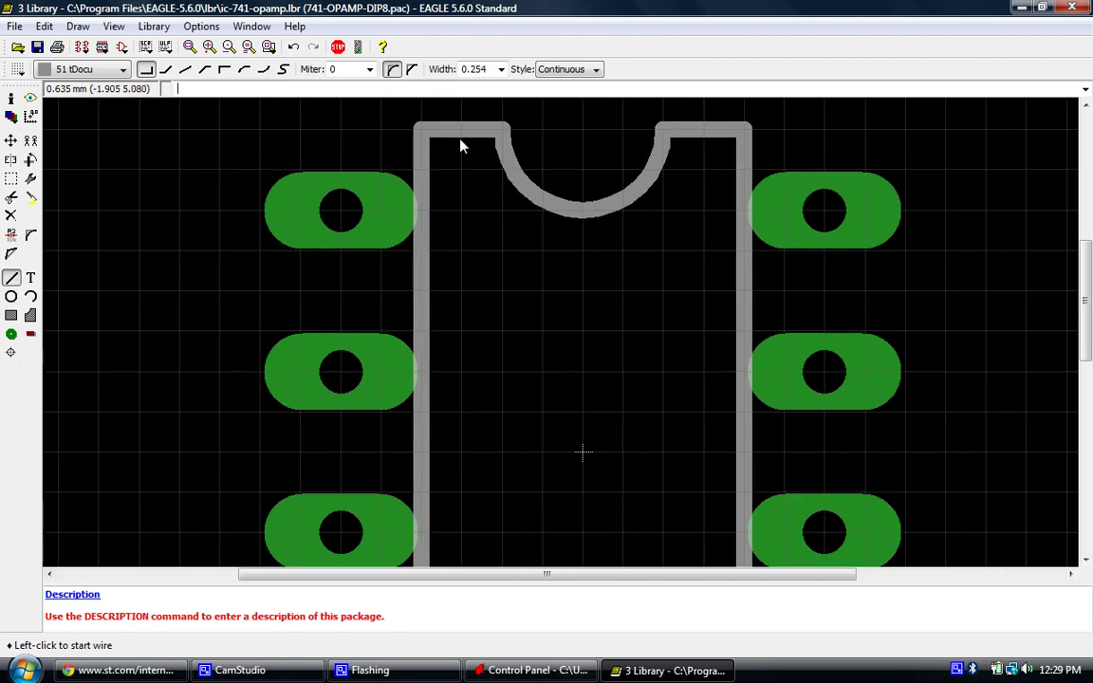
scroll(436, 161, "down", 1)
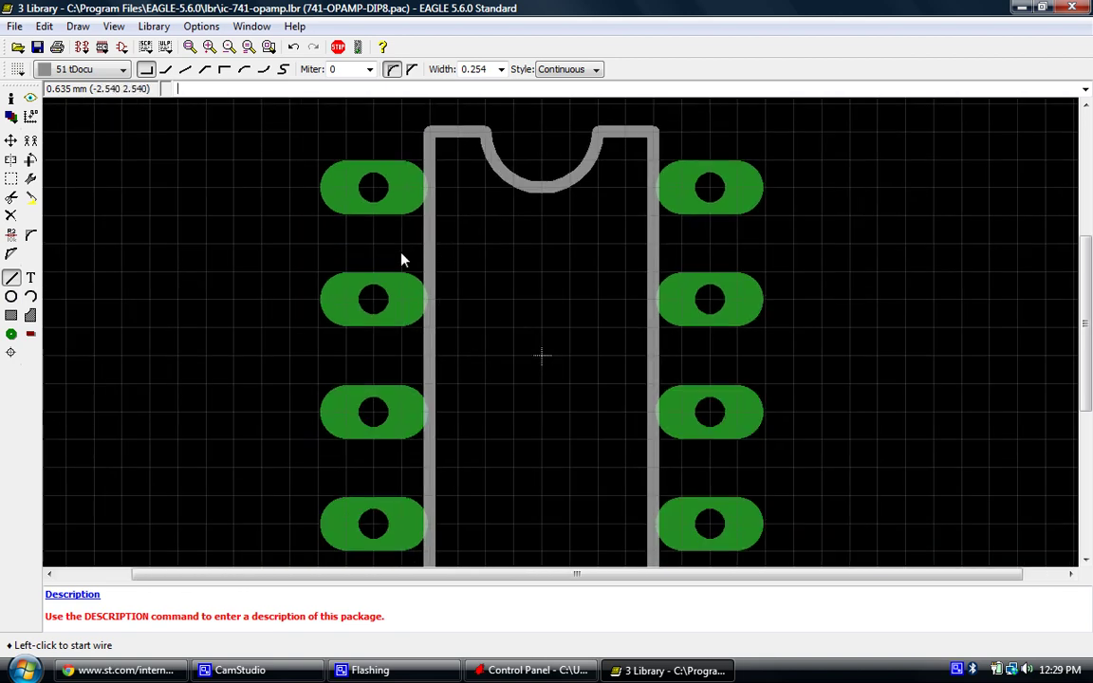
left_click(88, 69)
scroll(94, 190, "up", 8)
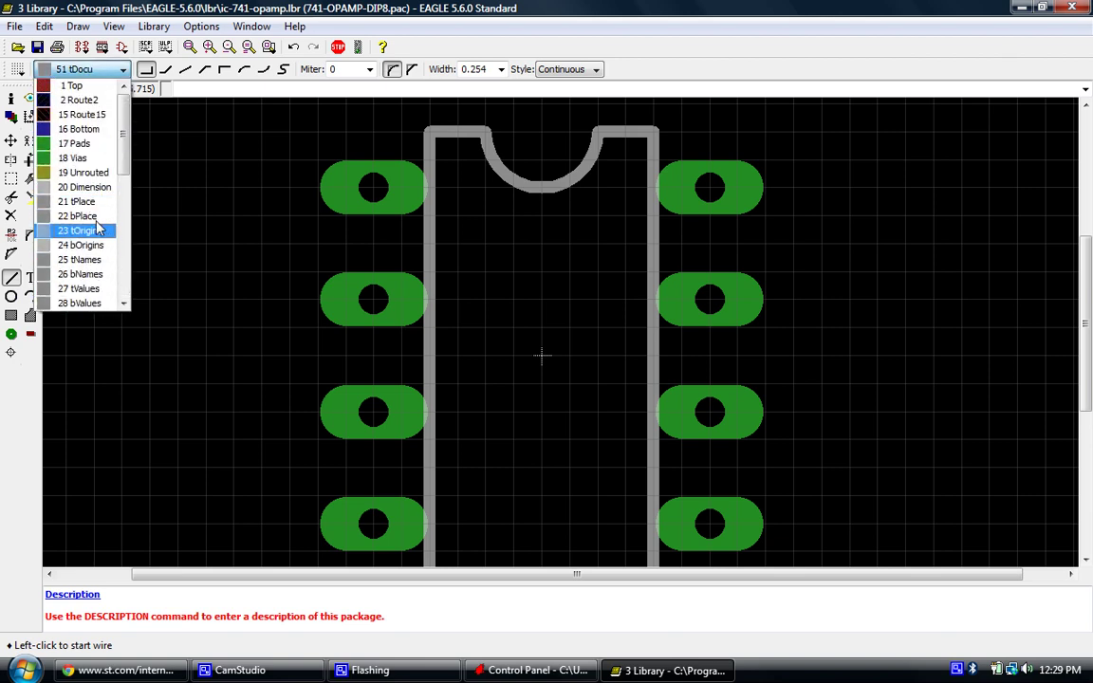
left_click(81, 201)
scroll(505, 205, "up", 1)
scroll(478, 299, "down", 2)
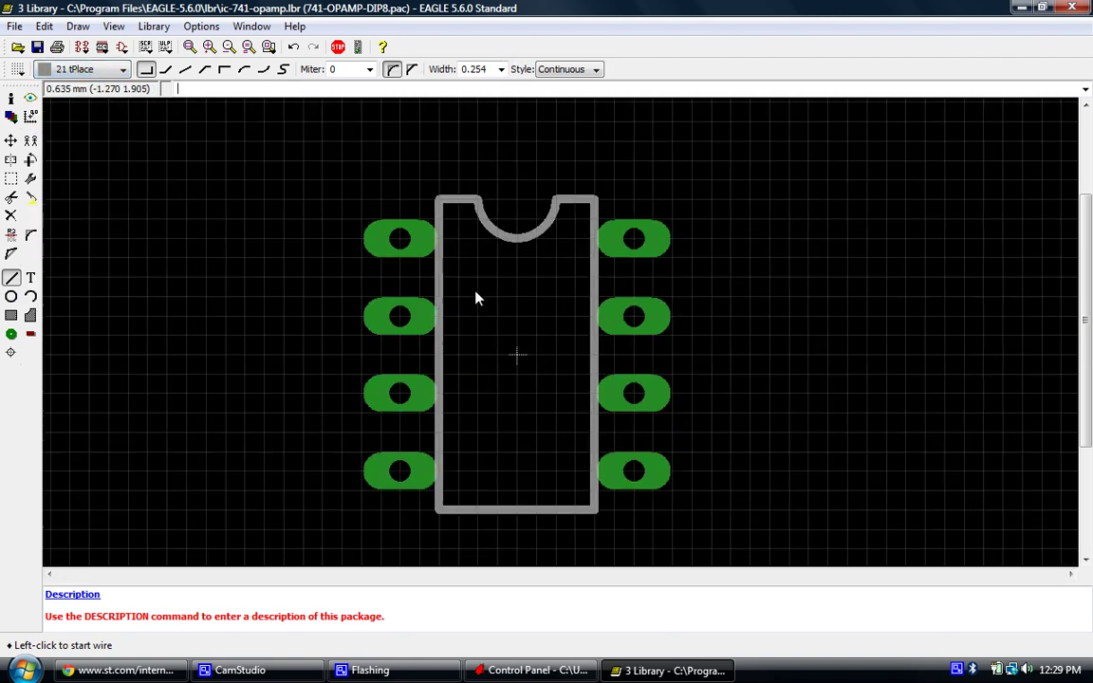
scroll(532, 190, "up", 2)
Trace the top edge and semicircular notch as one tPlace wire with arc bends
left_click(343, 254)
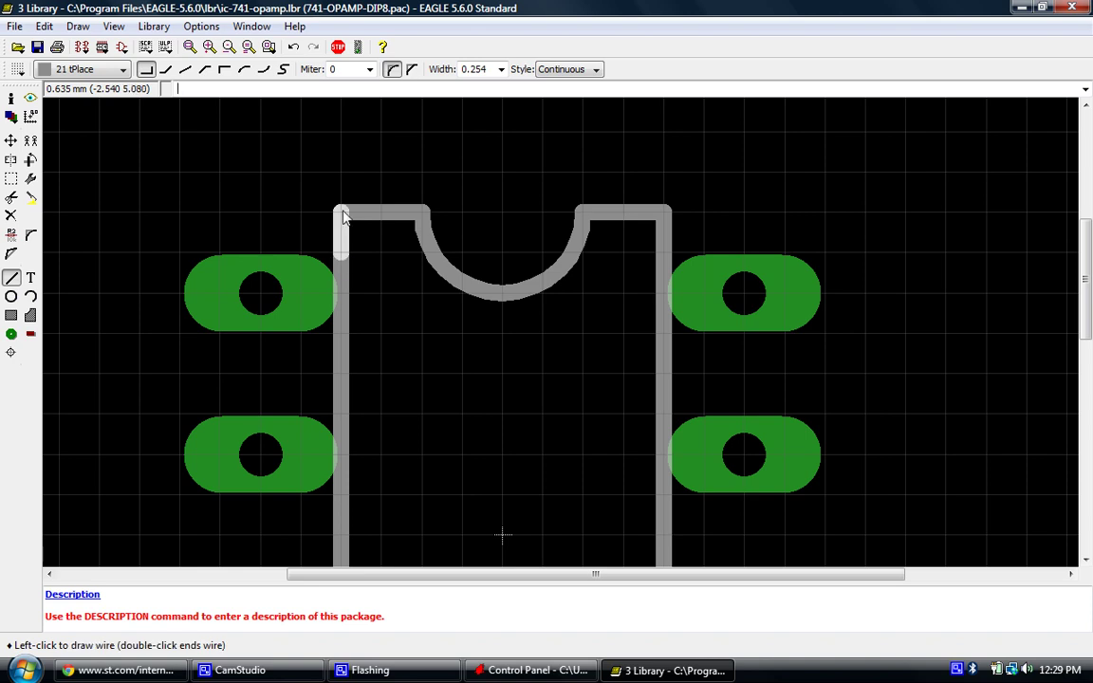
left_click(425, 213)
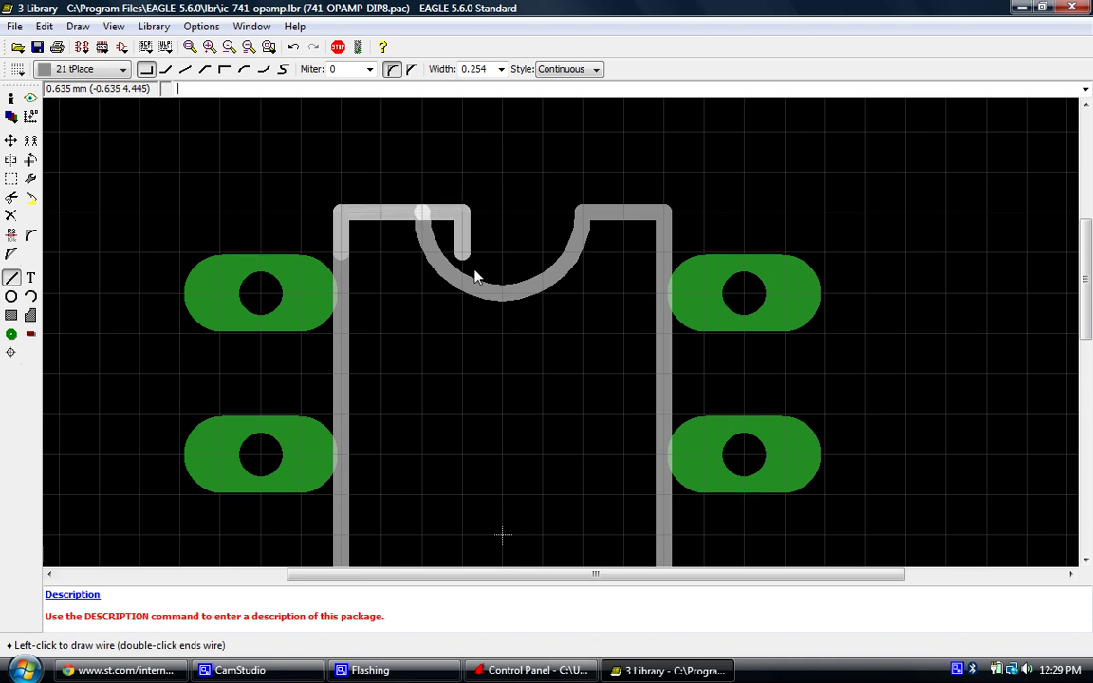
right_click(493, 285)
right_click(501, 288)
right_click(502, 288)
right_click(503, 291)
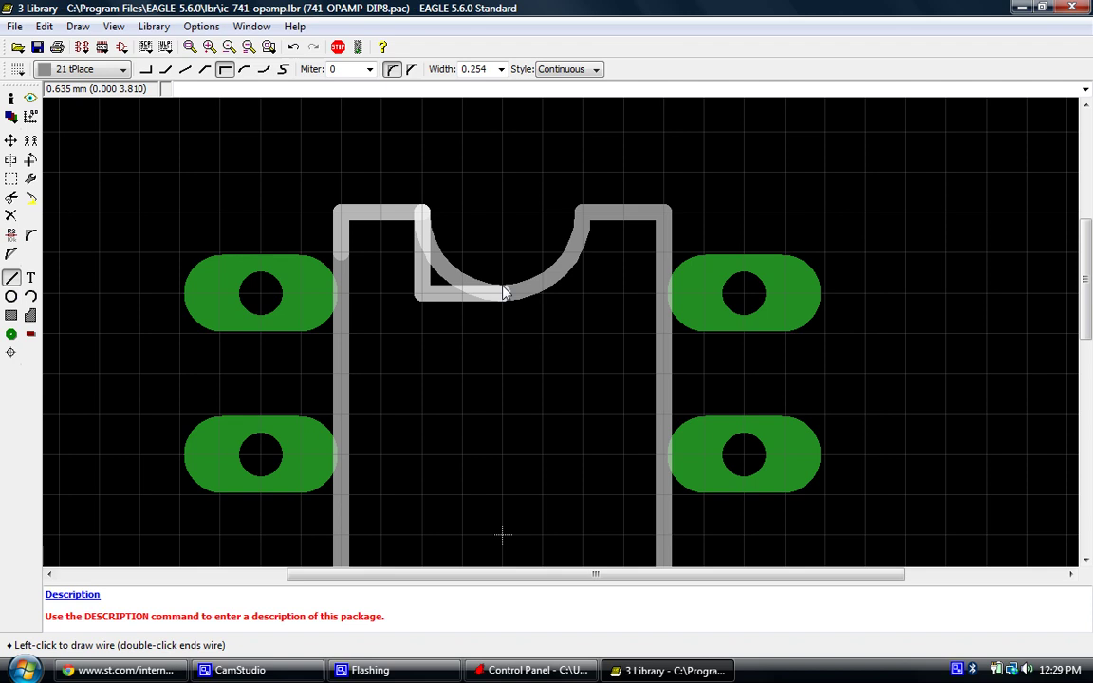
right_click(503, 291)
right_click(503, 292)
left_click(504, 289)
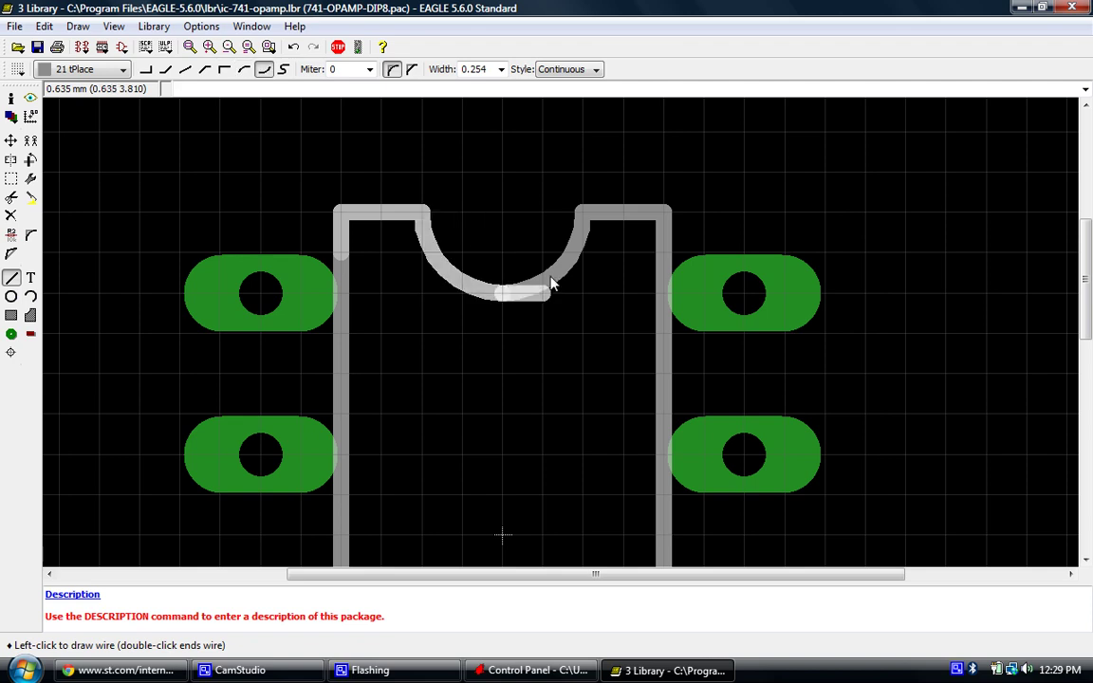
right_click(585, 216)
left_click(586, 215)
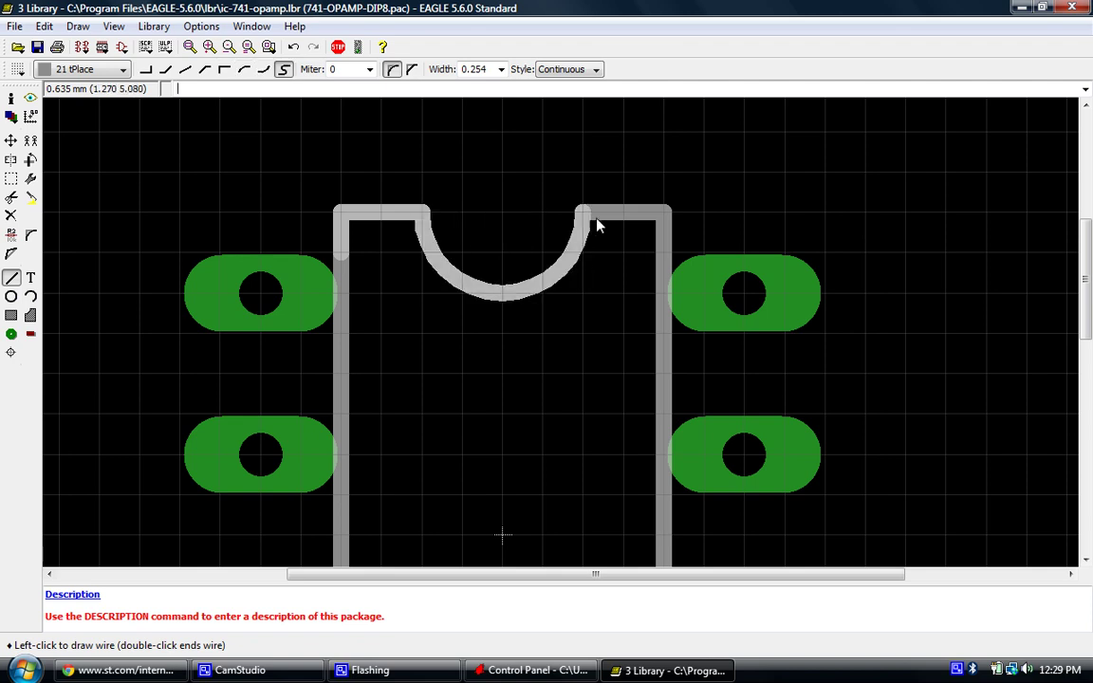
right_click(663, 215)
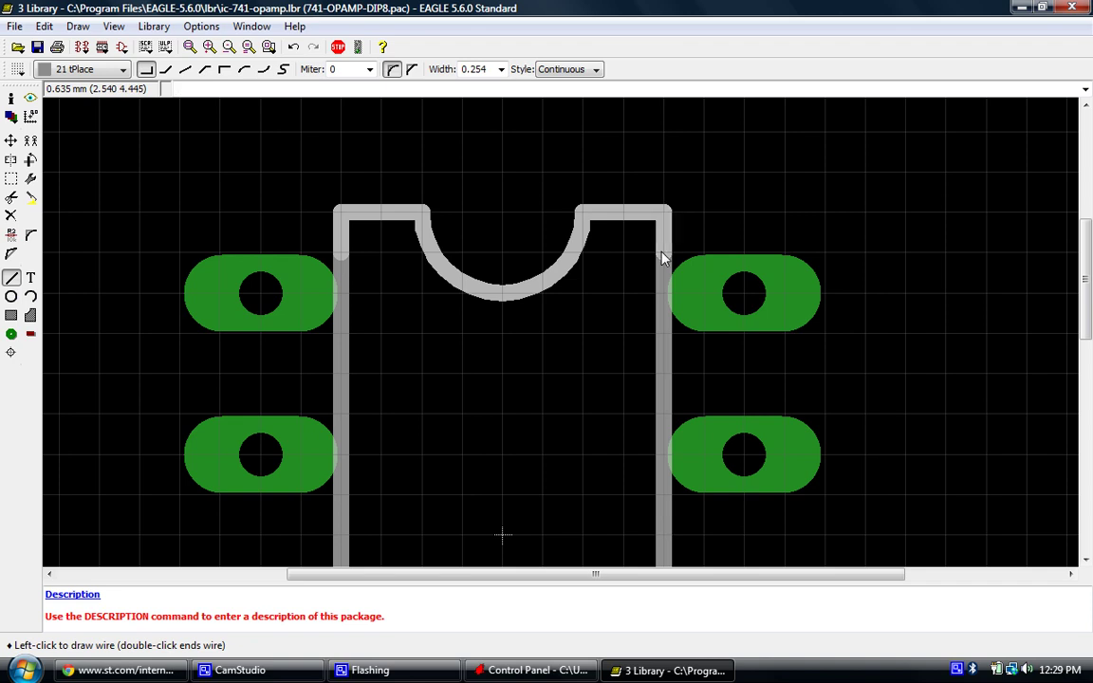
double_click(663, 254)
Draw short tPlace wire segments along the right outline edge, leaving gaps at pads
scroll(410, 222, "down", 1)
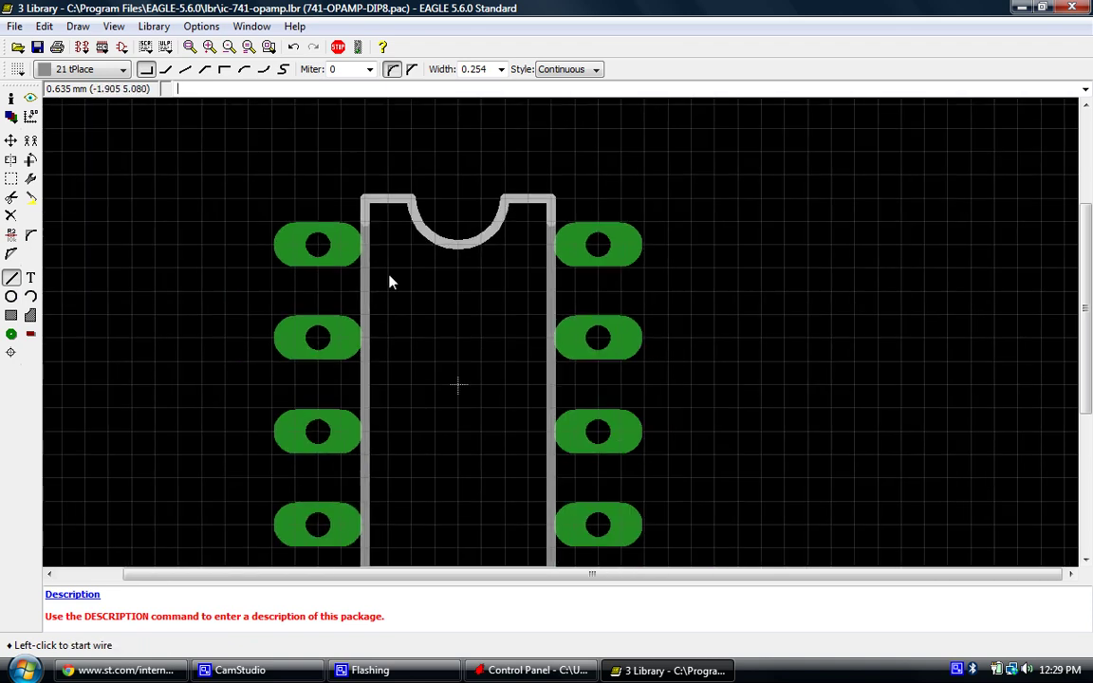
scroll(548, 306, "up", 2)
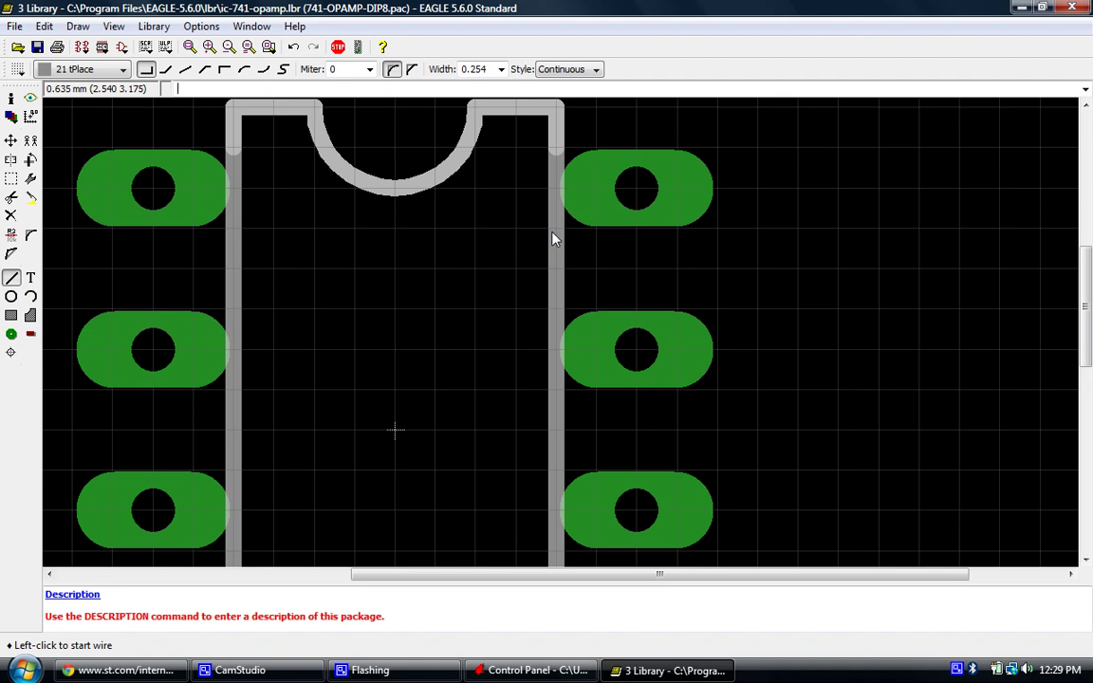
left_click(555, 239)
scroll(547, 243, "down", 1)
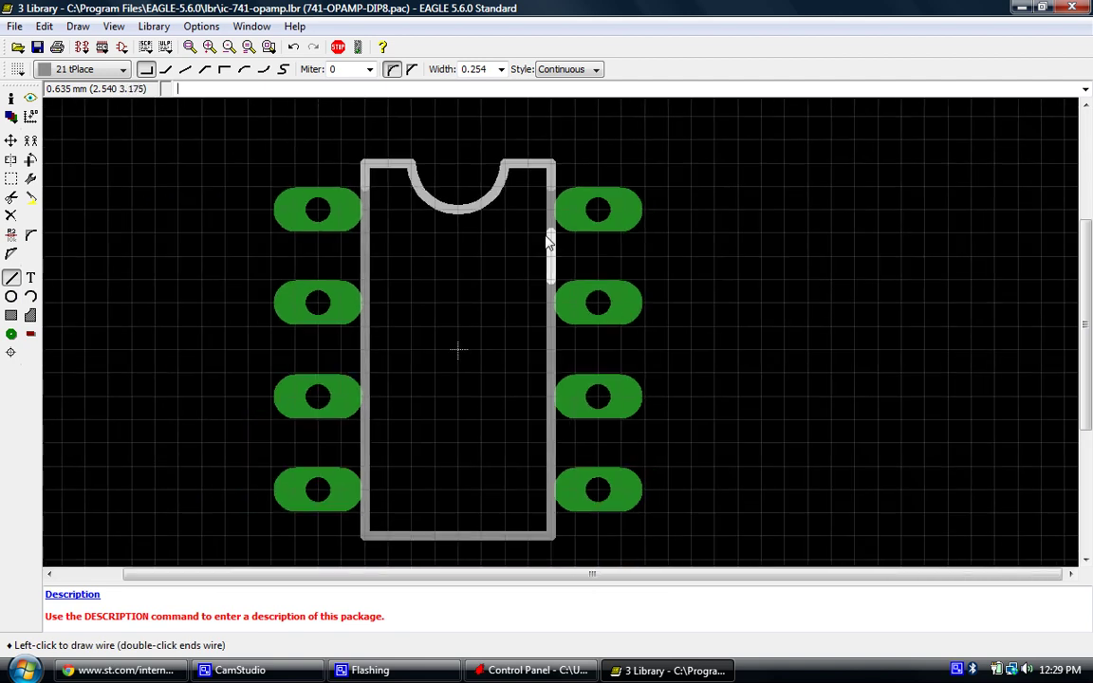
scroll(549, 242, "up", 1)
double_click(556, 283)
left_click(554, 353)
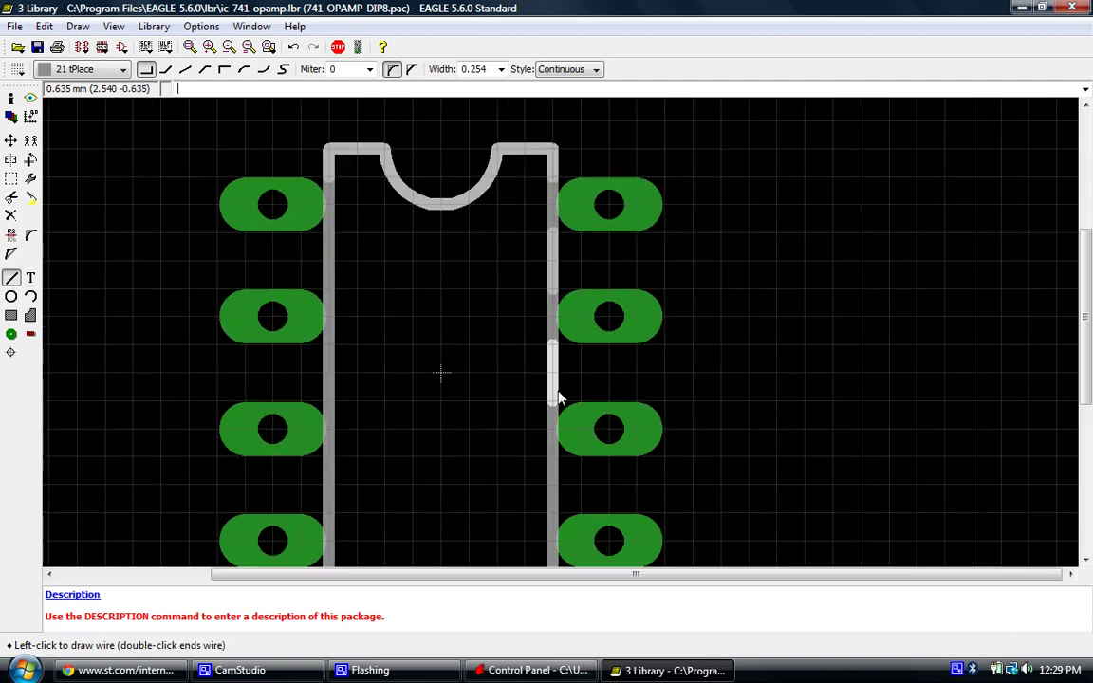
double_click(558, 404)
scroll(560, 398, "down", 2)
scroll(561, 396, "up", 2)
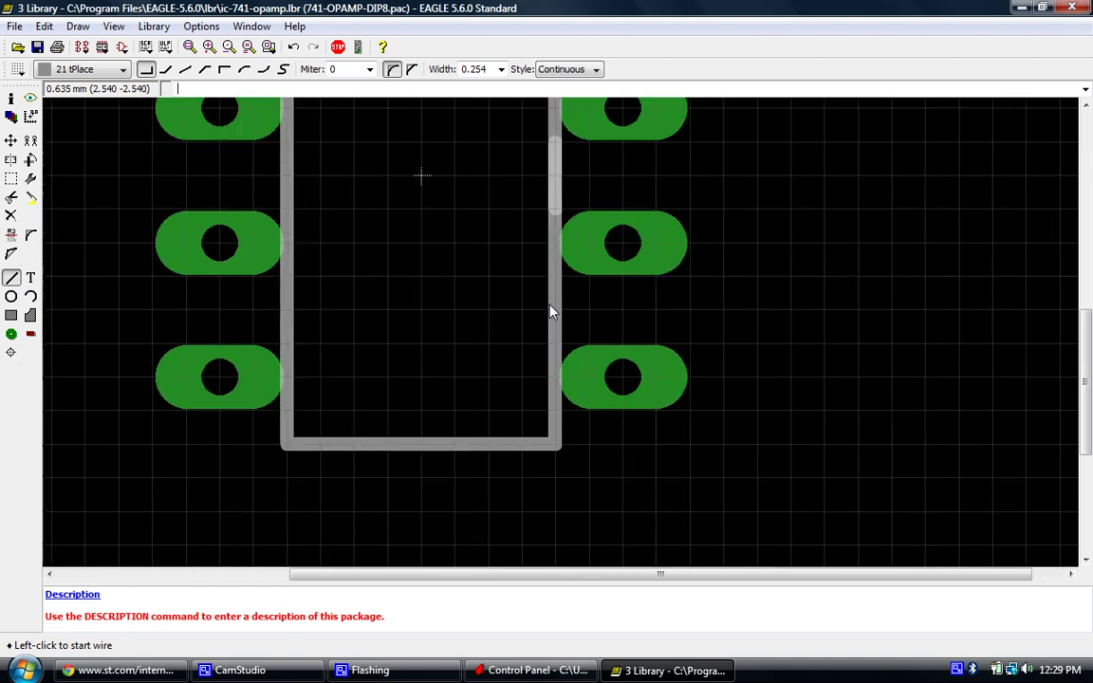
left_click(557, 277)
double_click(557, 350)
Draw the bottom-edge wire and short segments up the left outline edge
left_click(556, 444)
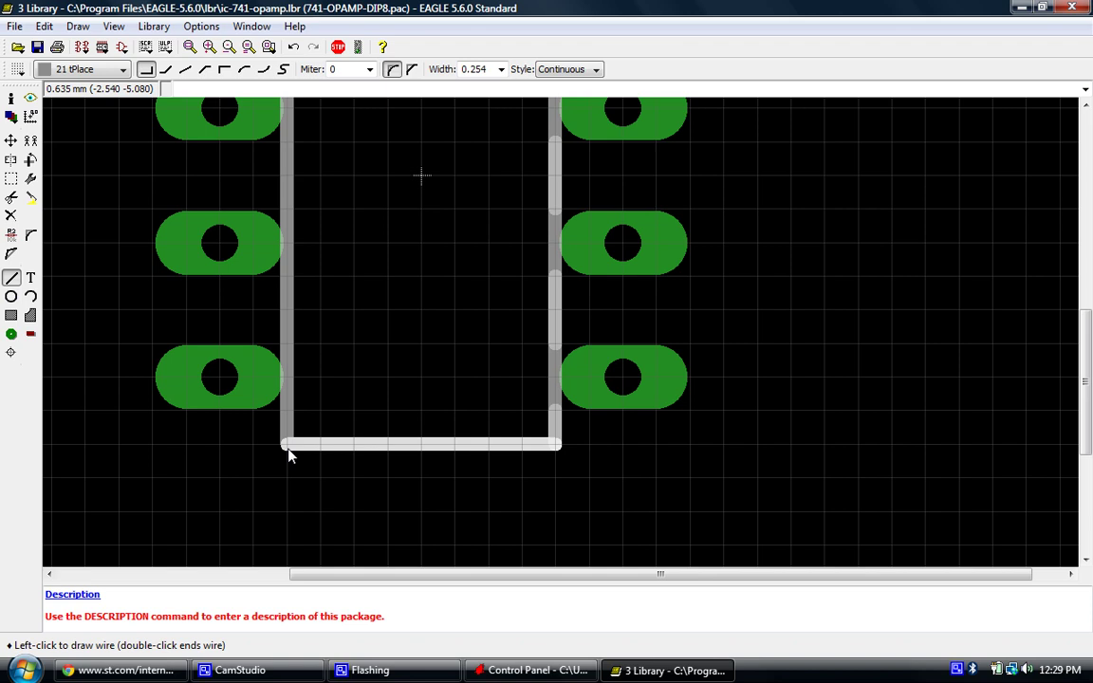
double_click(291, 422)
left_click(289, 342)
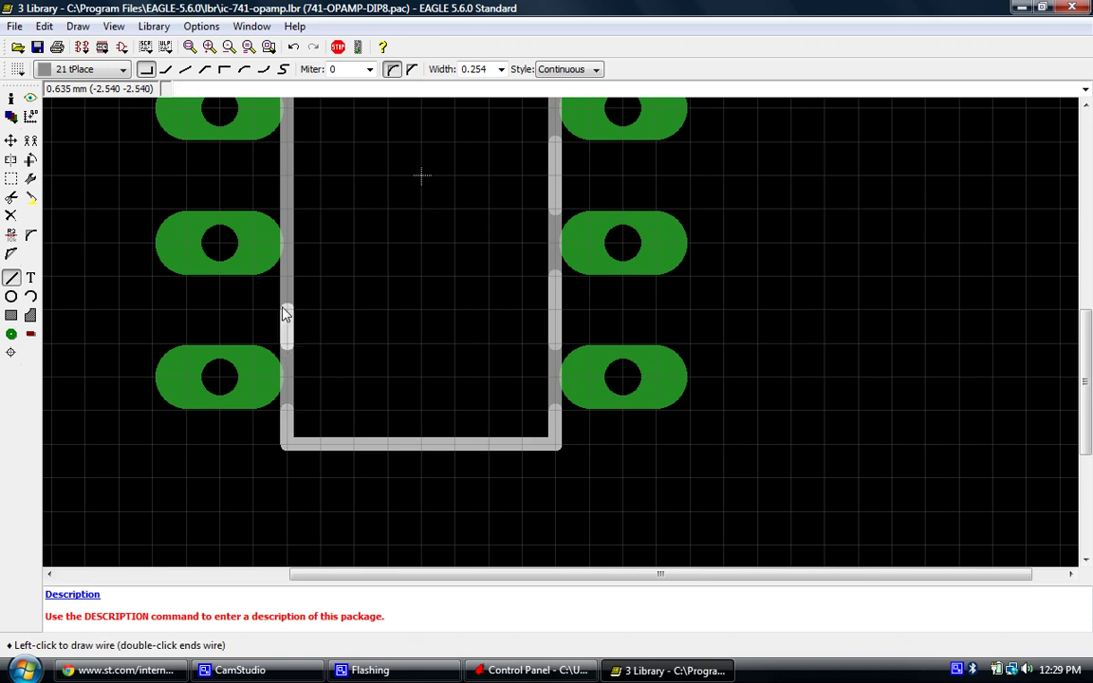
double_click(290, 278)
left_click(289, 216)
double_click(289, 147)
scroll(402, 352, "down", 5)
scroll(337, 204, "up", 5)
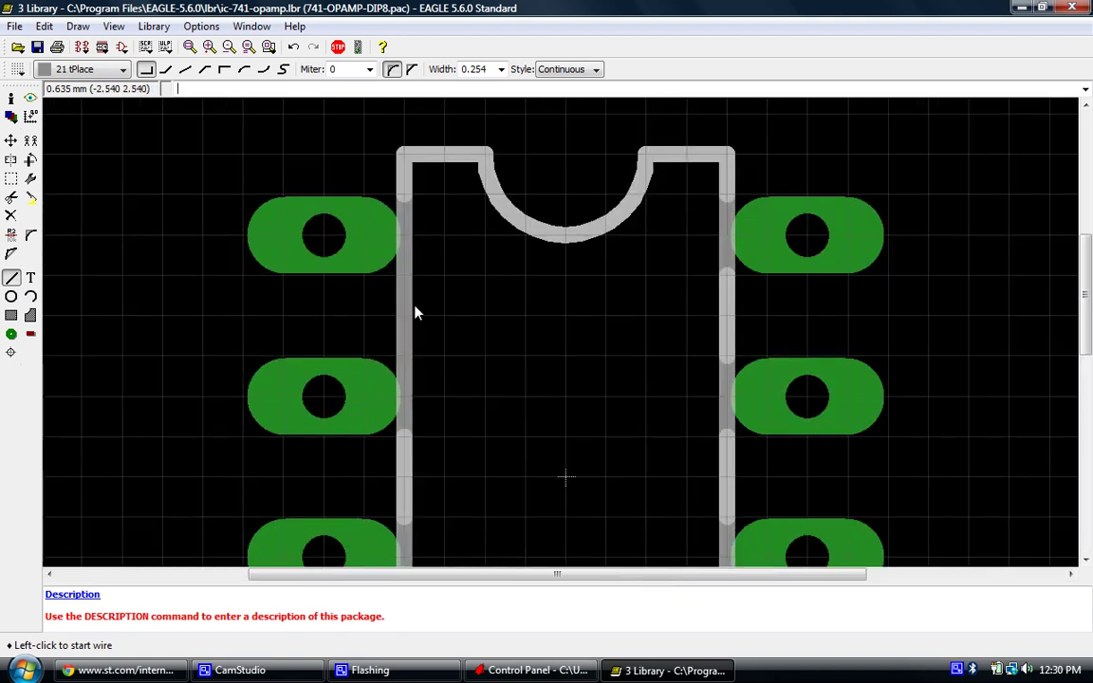
left_click(406, 318)
double_click(408, 290)
scroll(415, 261, "down", 2)
scroll(431, 190, "down", 2)
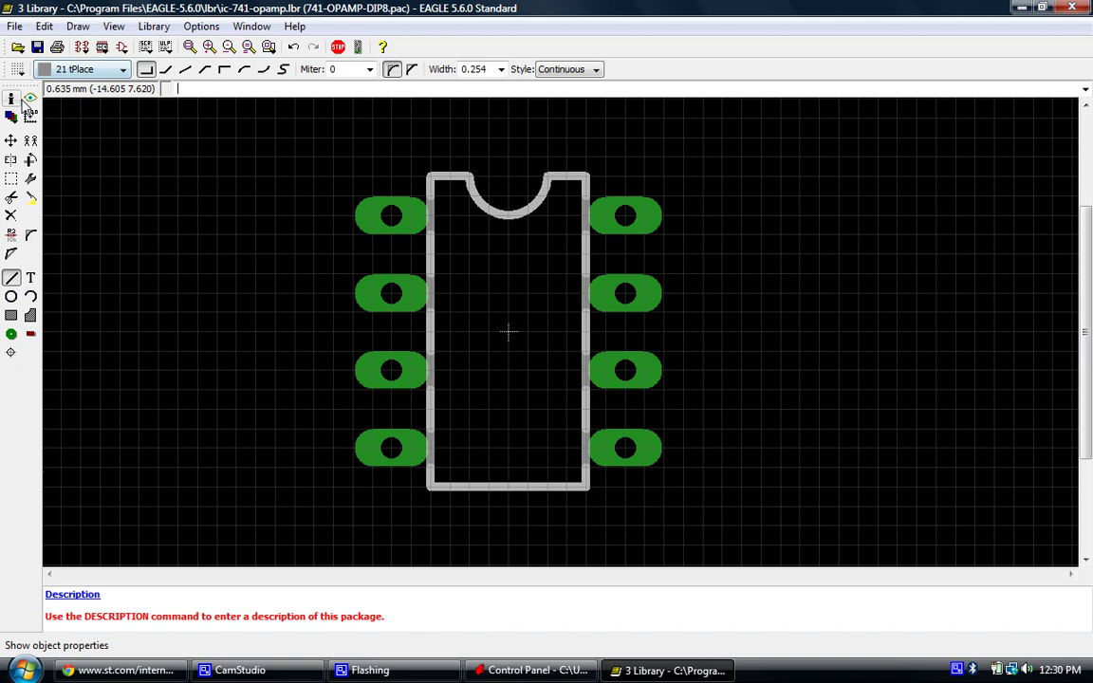
Deselect layer 51 tDocu in the Display dialog so only the tPlace outline shows
left_click(81, 70)
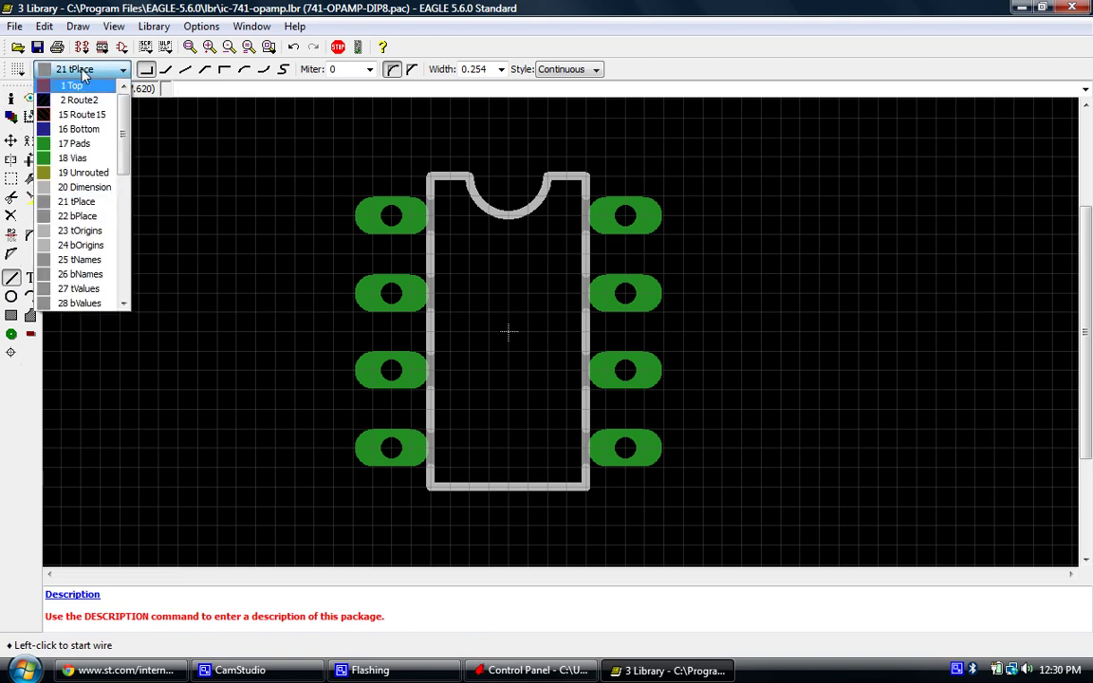
left_click(13, 116)
left_click(13, 116)
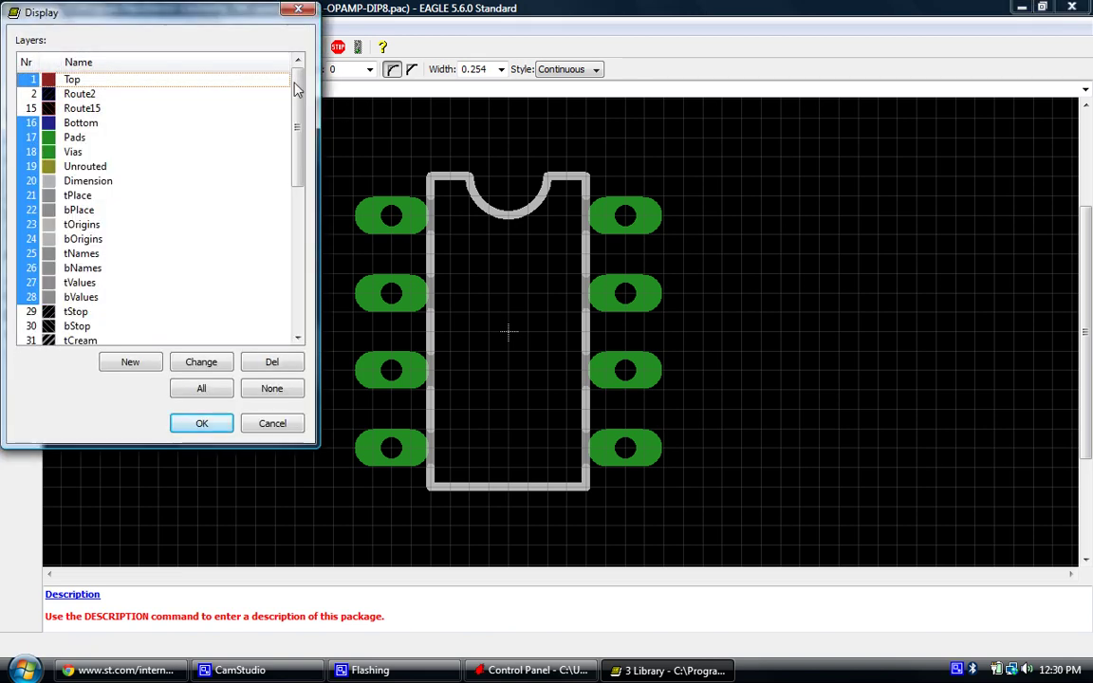
left_click_drag(297, 158, 291, 294)
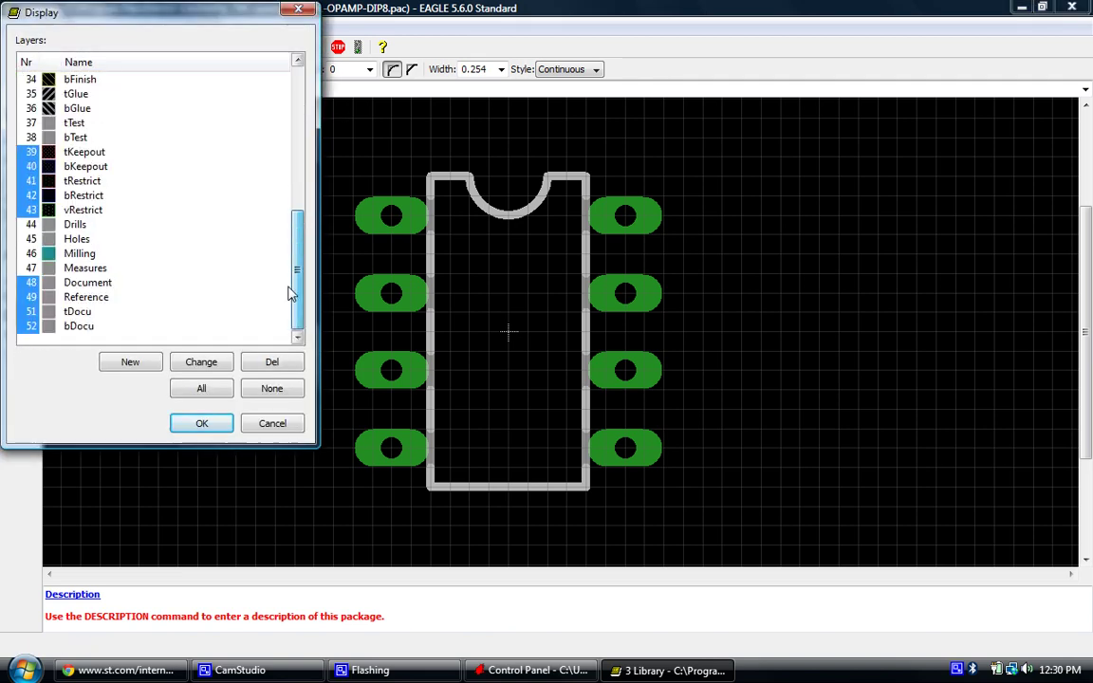
left_click(220, 427)
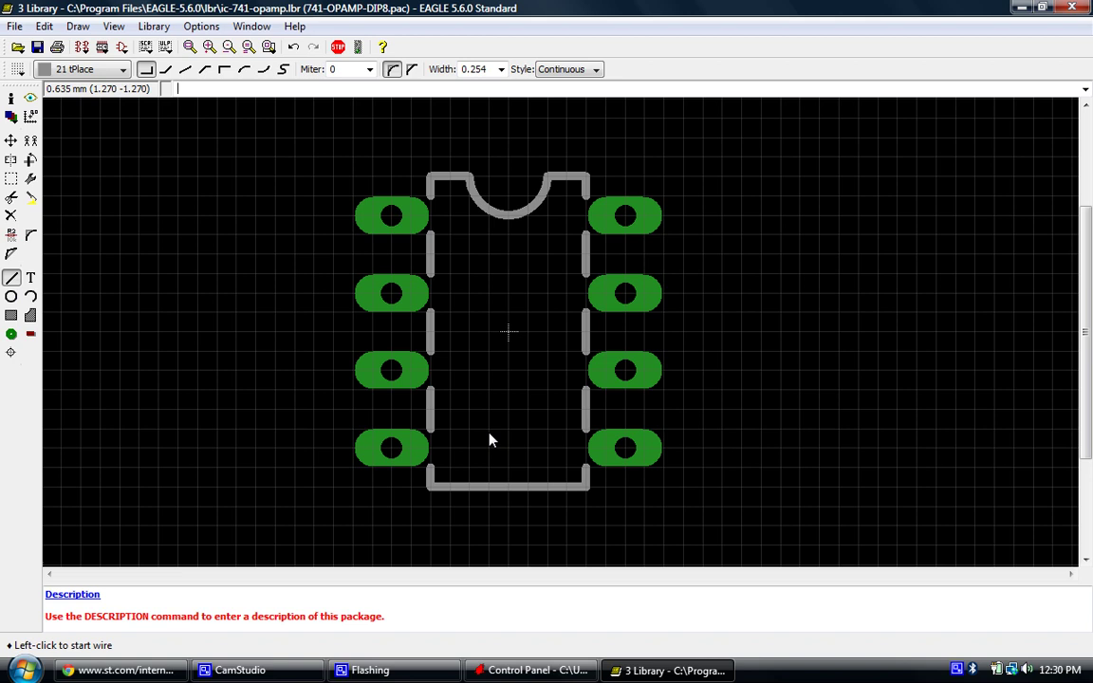
scroll(505, 393, "down", 1)
scroll(493, 414, "up", 2)
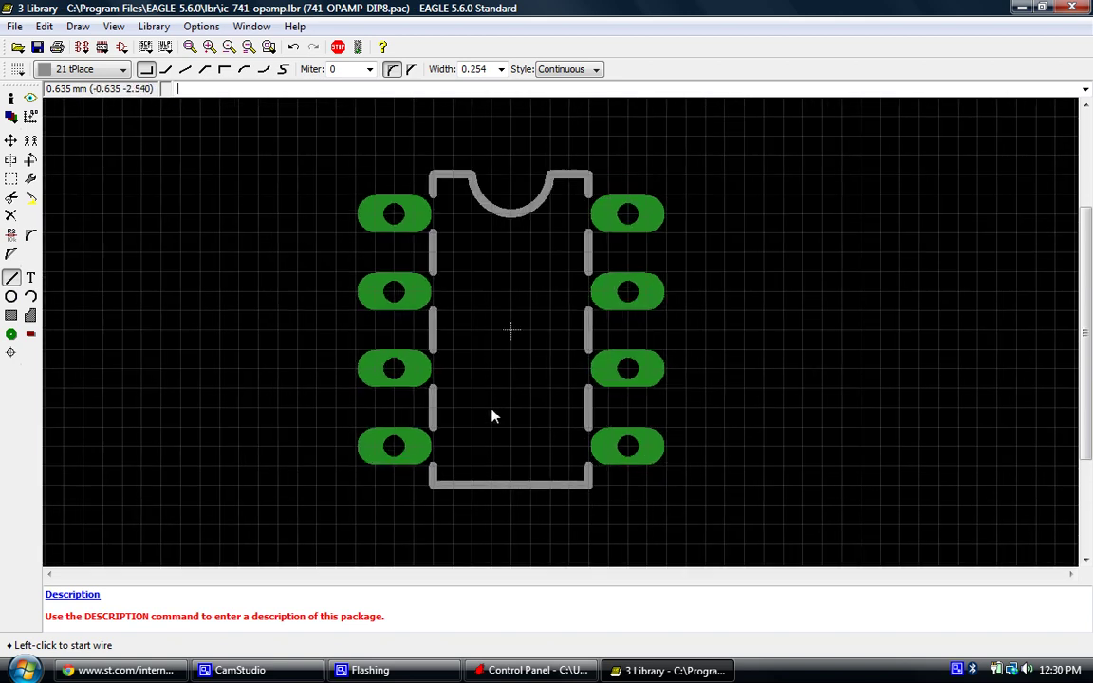
scroll(503, 283, "down", 1)
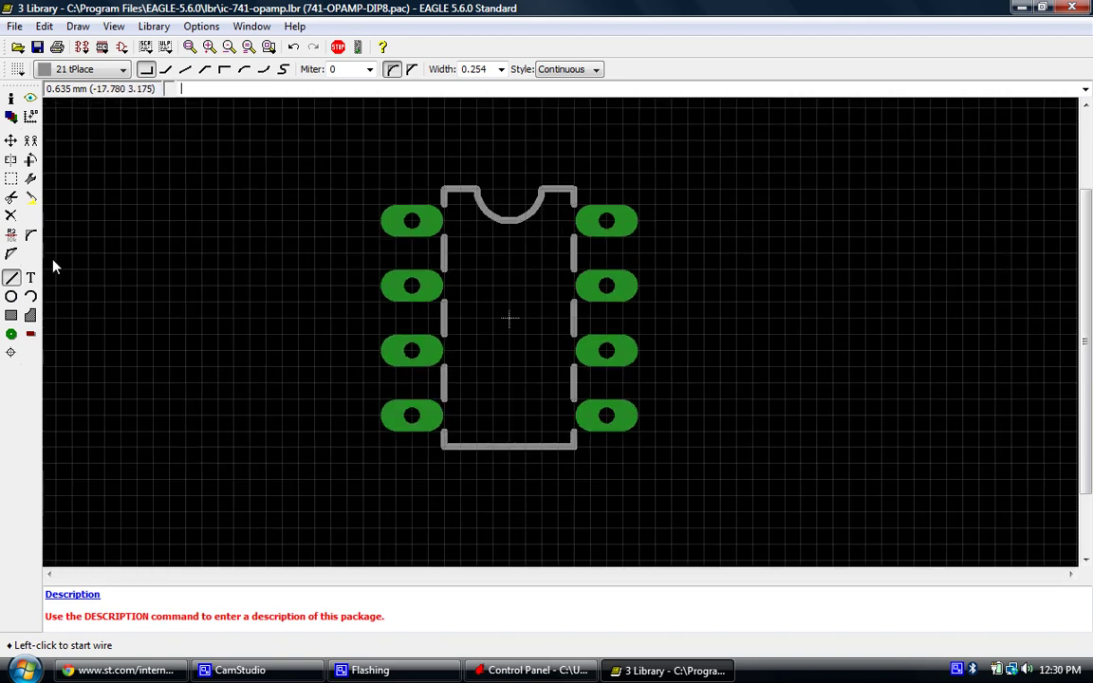
Create a text label reading >NAME
left_click(92, 68)
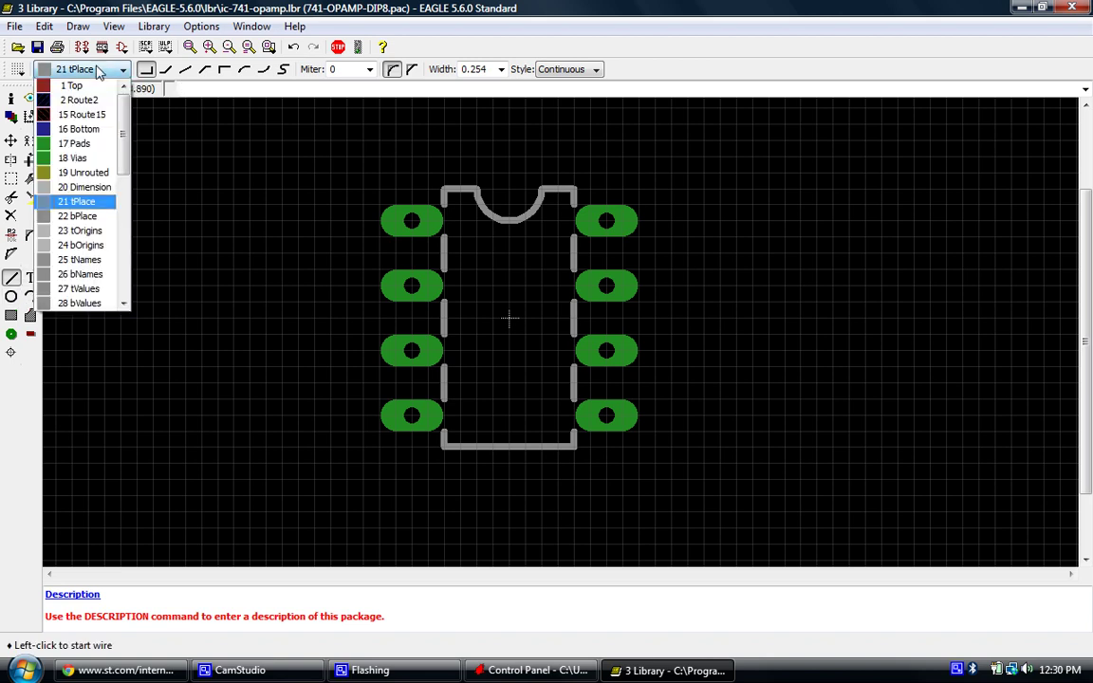
left_click(96, 69)
left_click(31, 277)
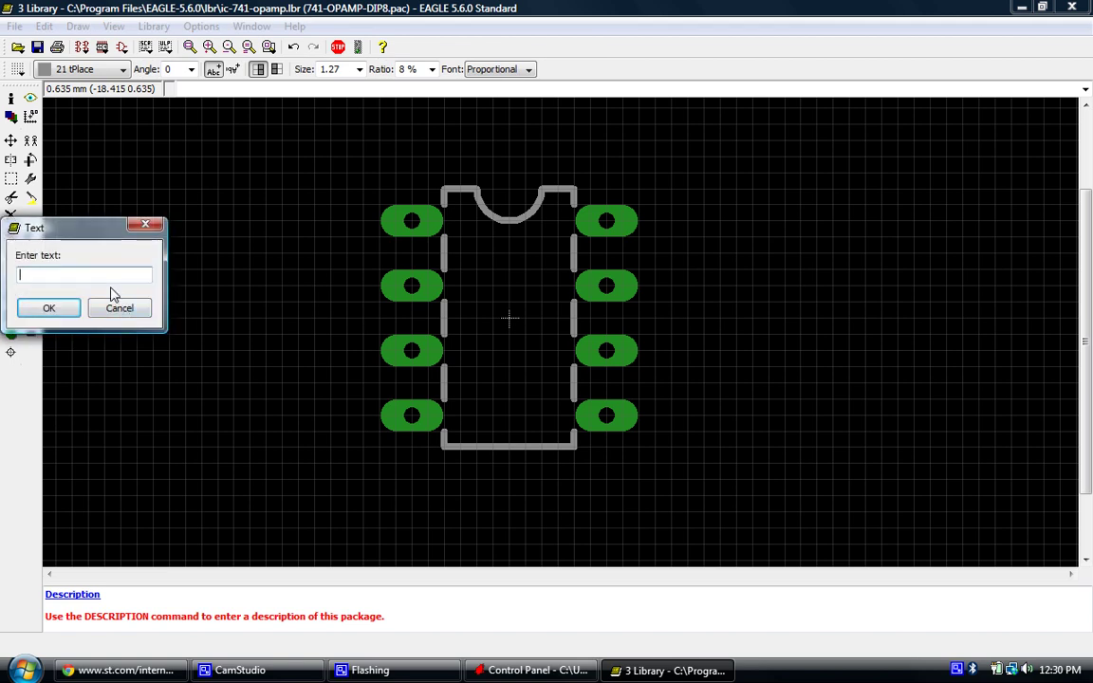
type(">NAME")
key("Return")
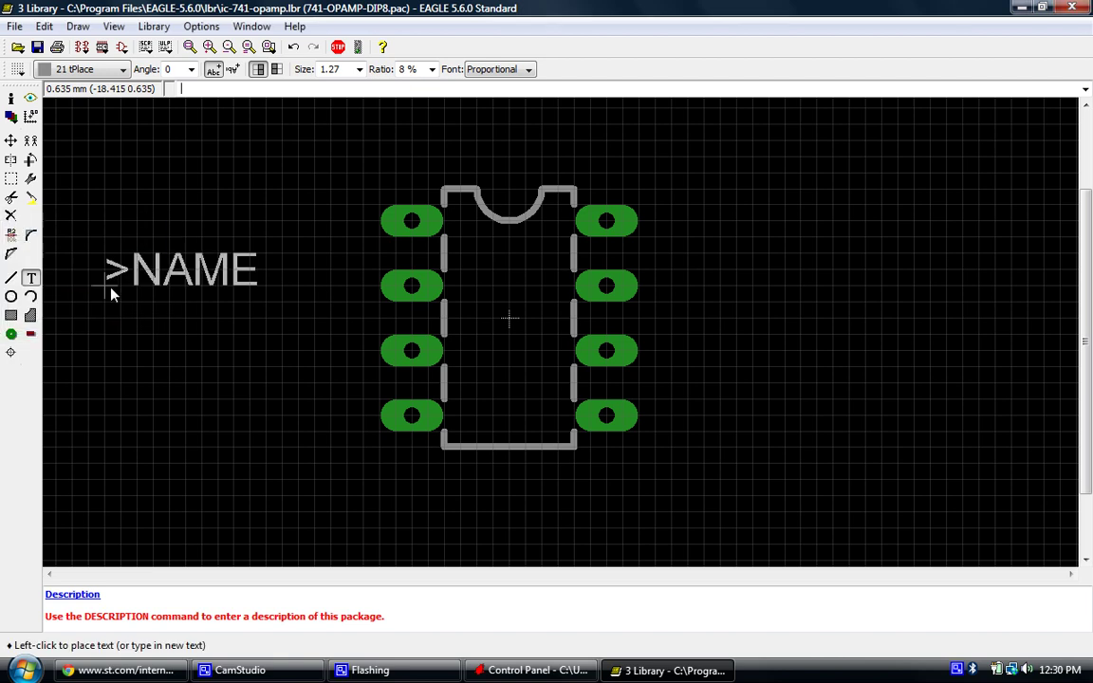
Put the >NAME label on layer 25 tNames in Vector font, above the package
left_click(102, 73)
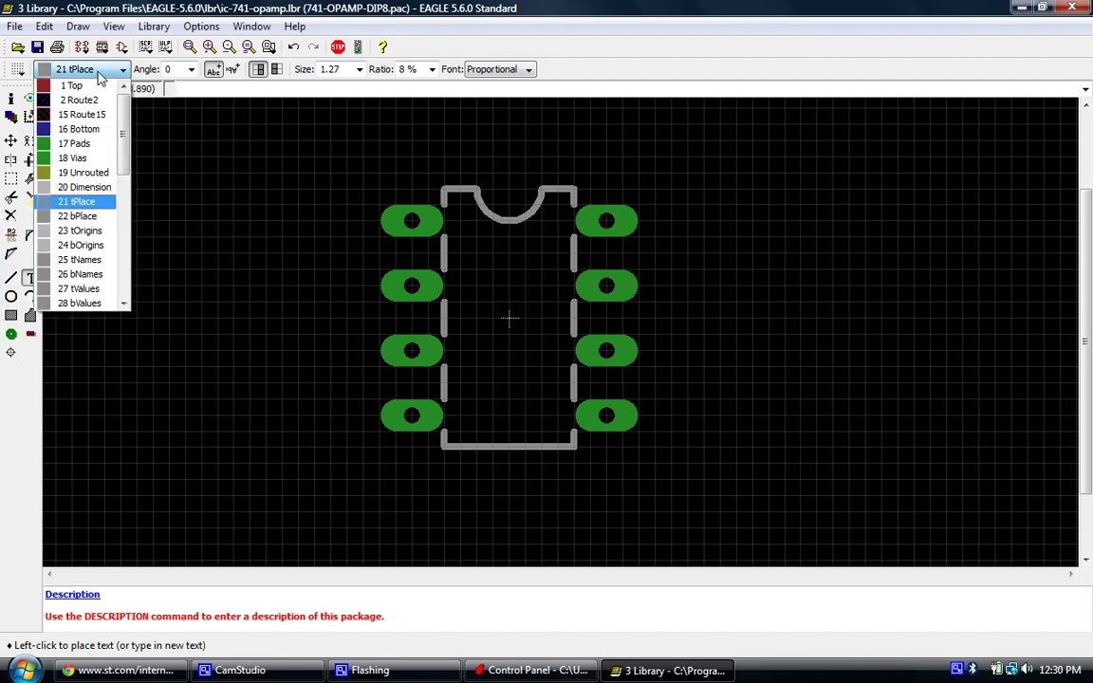
scroll(86, 143, "down", 5)
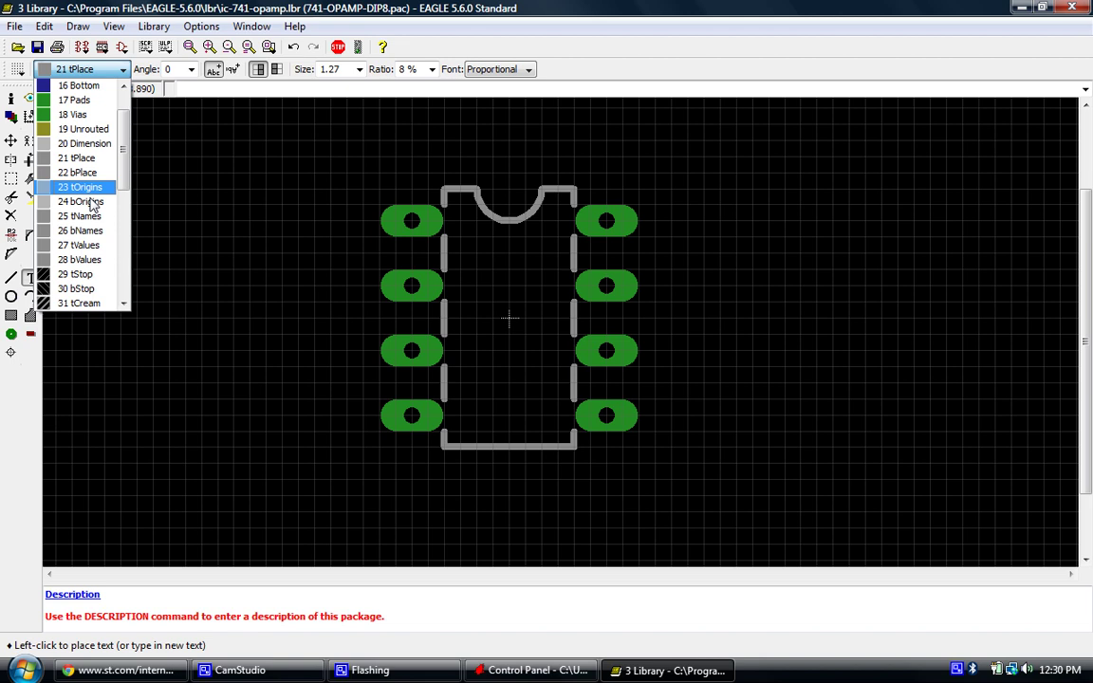
left_click(92, 217)
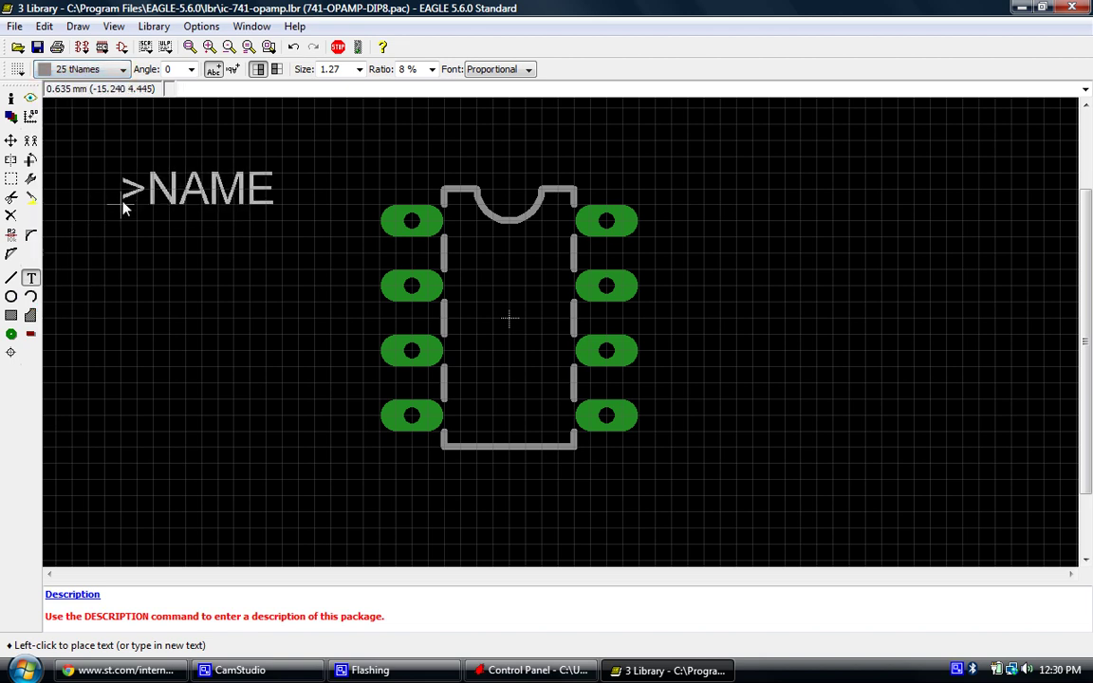
left_click(503, 73)
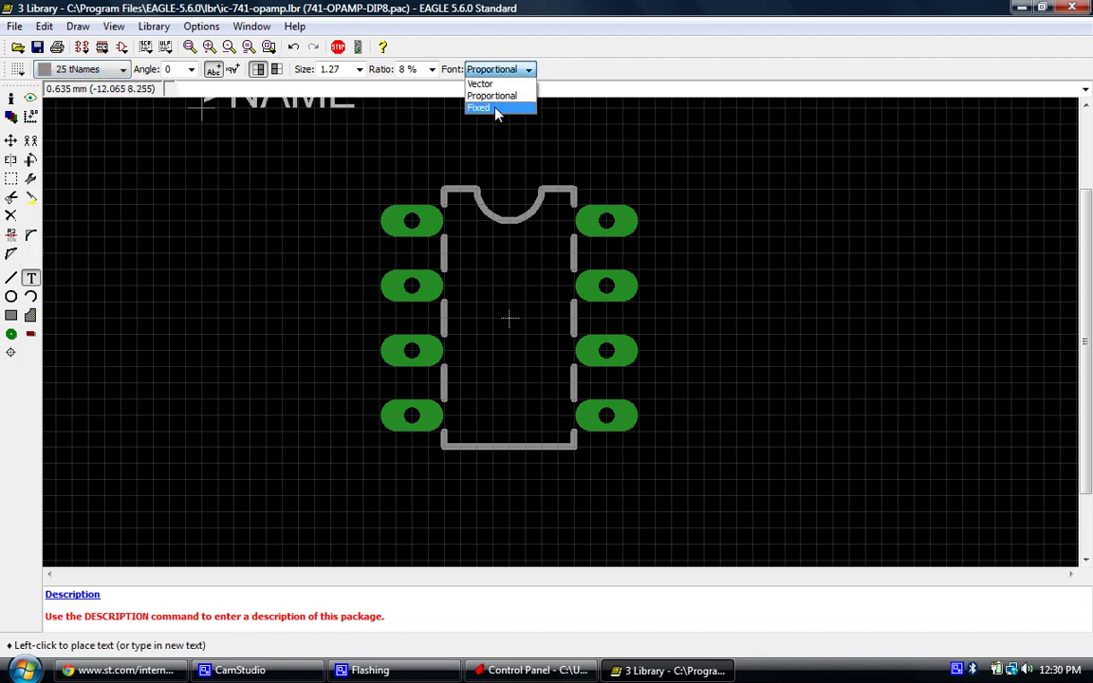
left_click(479, 90)
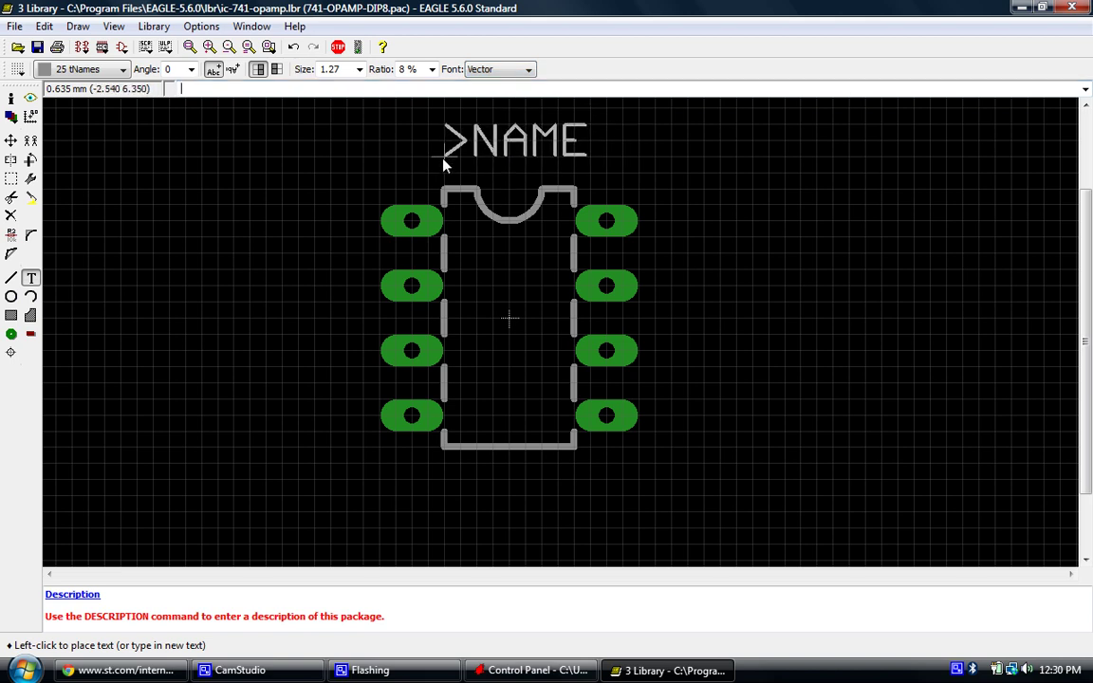
left_click(500, 70)
left_click(500, 73)
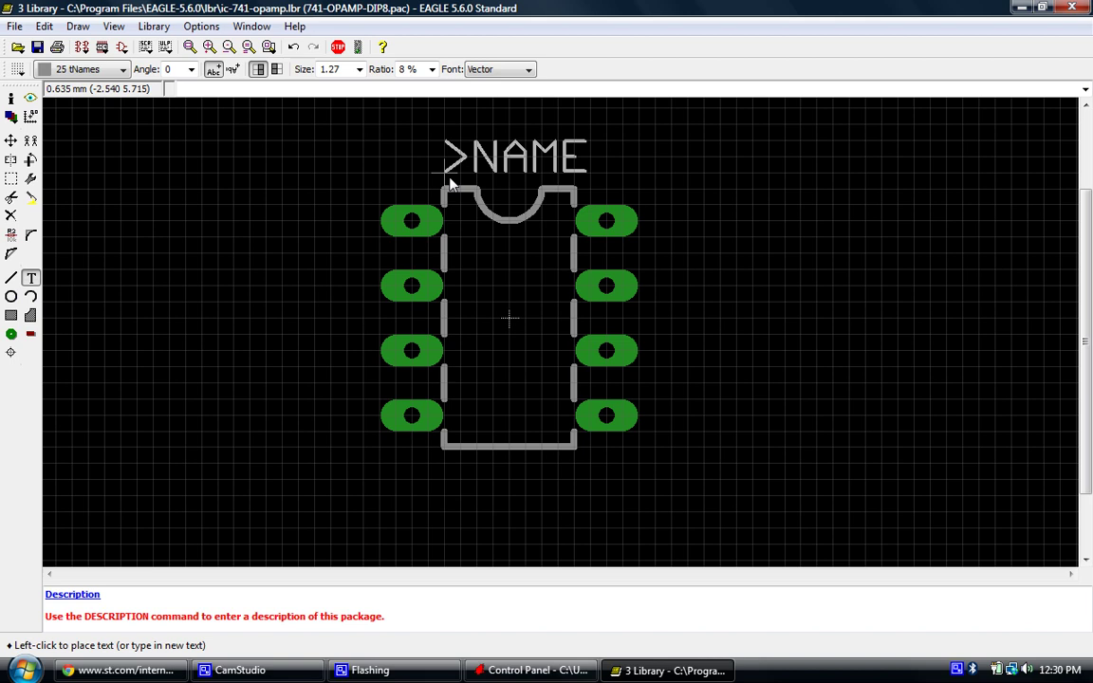
left_click(494, 70)
left_click(493, 73)
left_click(446, 176)
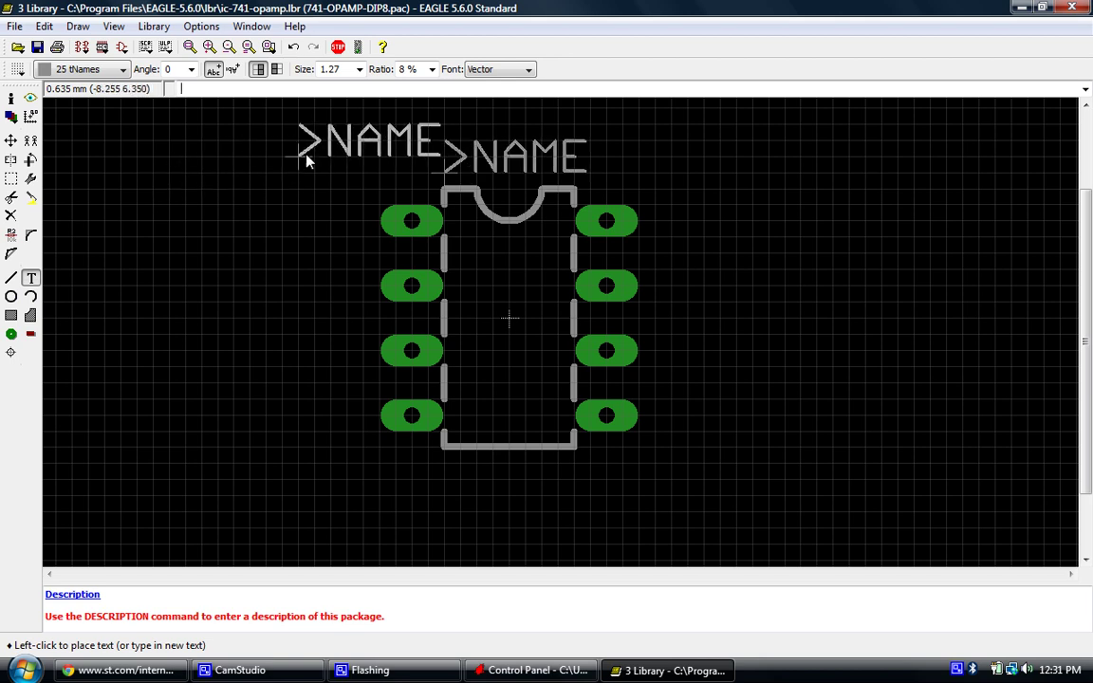
Place an LM741 text on layer 27 tValues below the outline and save the library
left_click(123, 70)
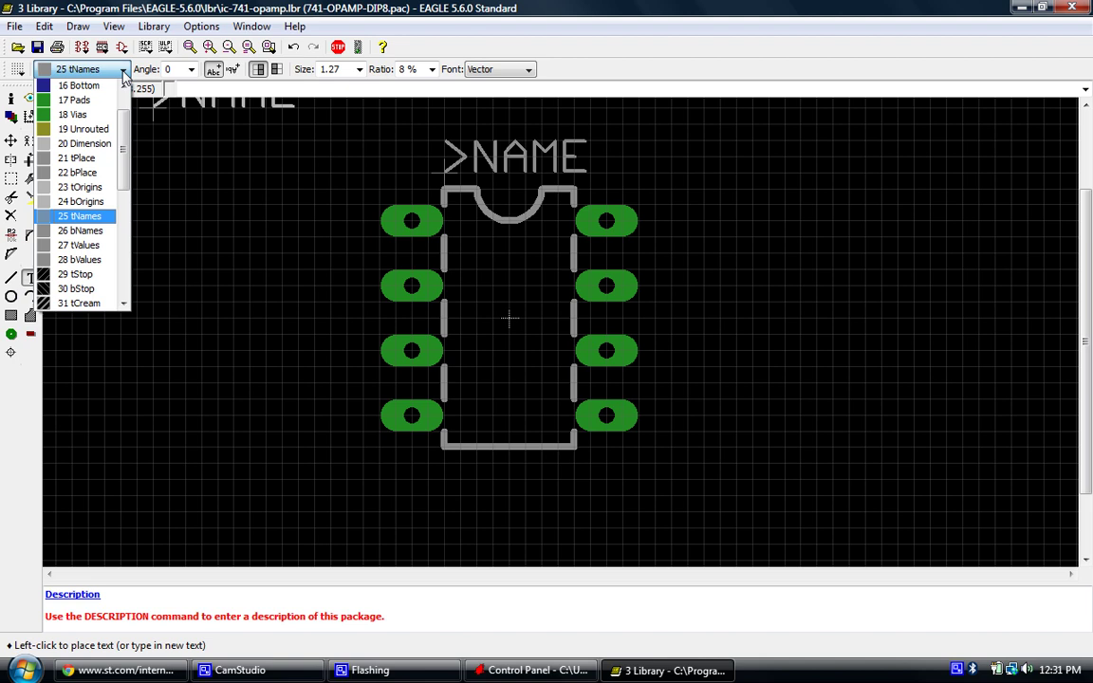
left_click(87, 246)
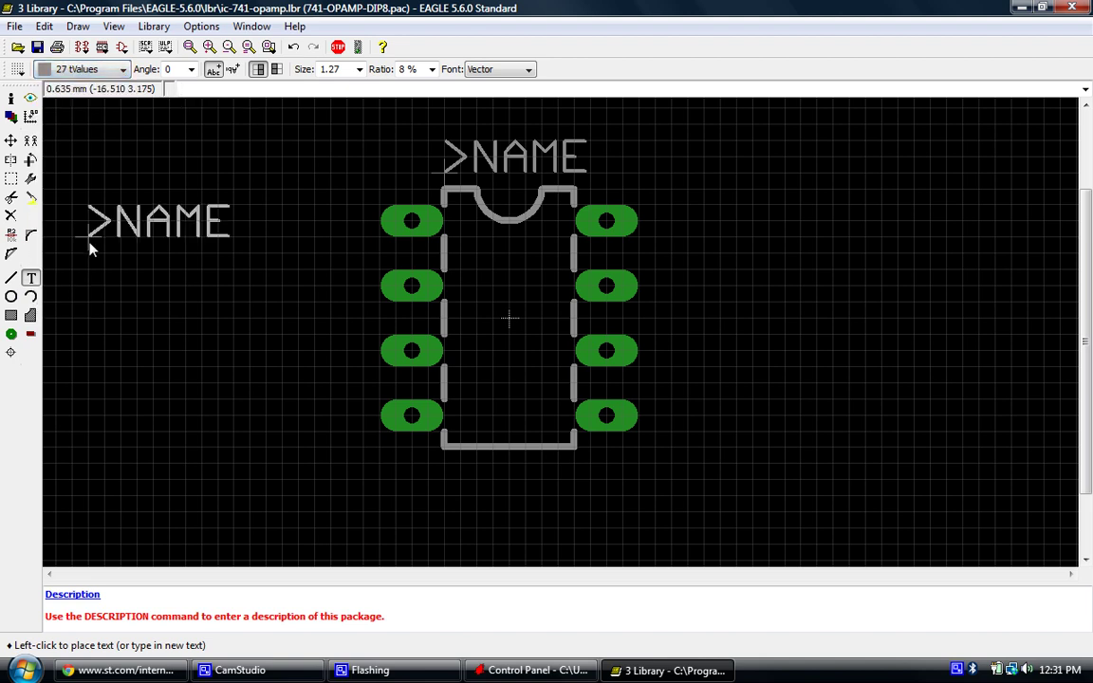
left_click(31, 277)
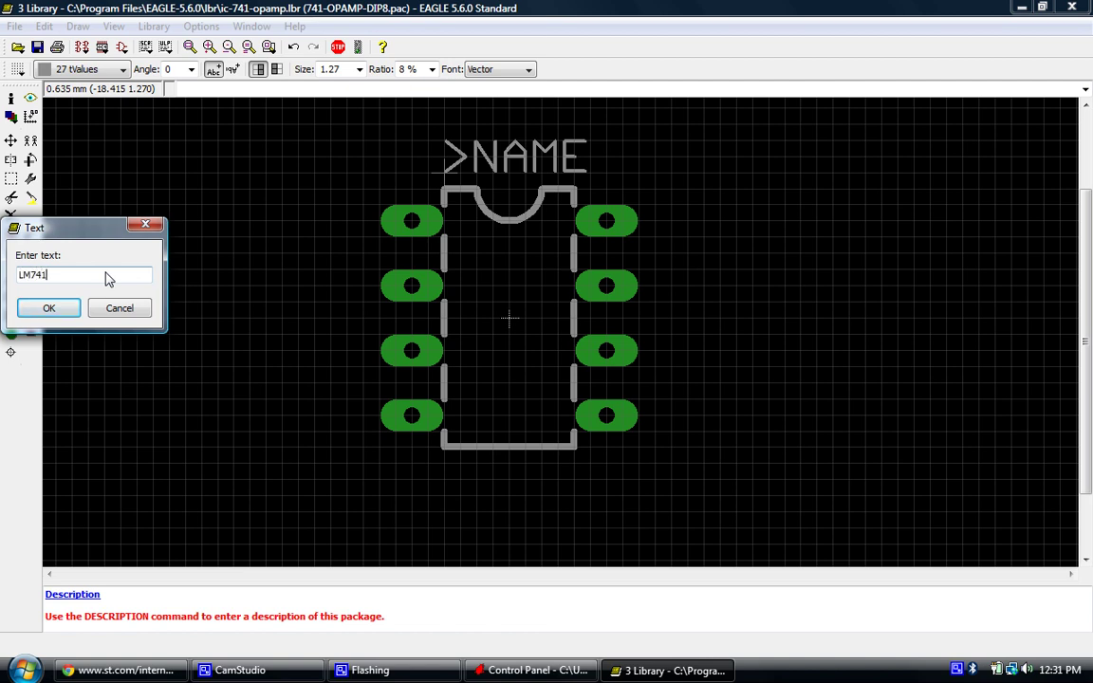
key("Return")
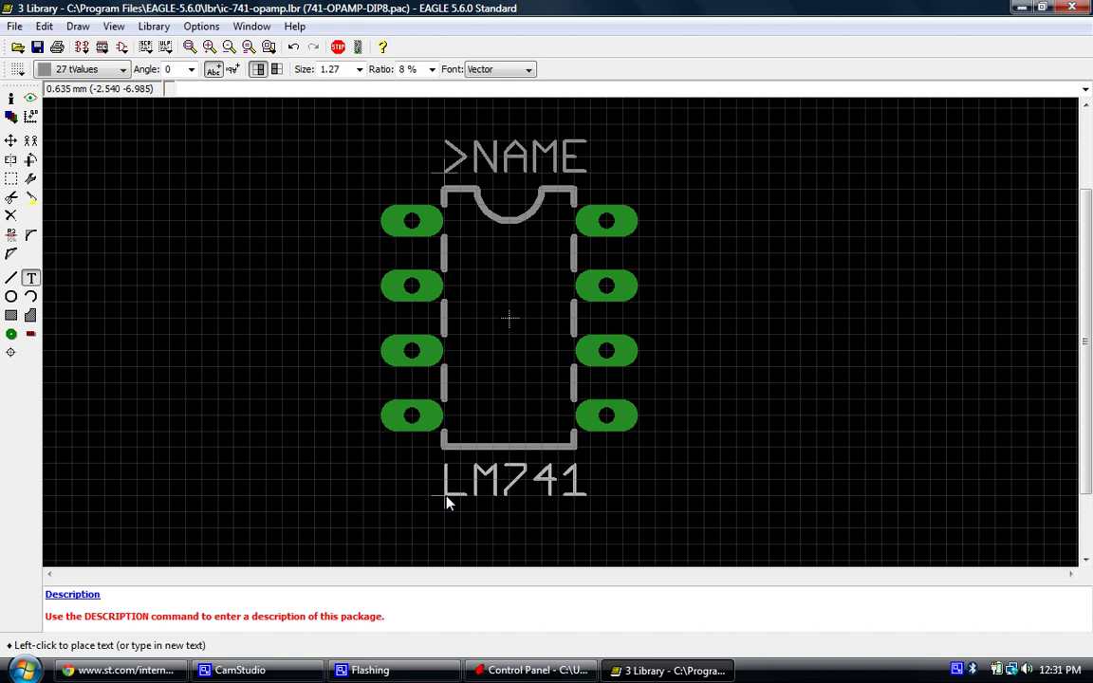
left_click(448, 502)
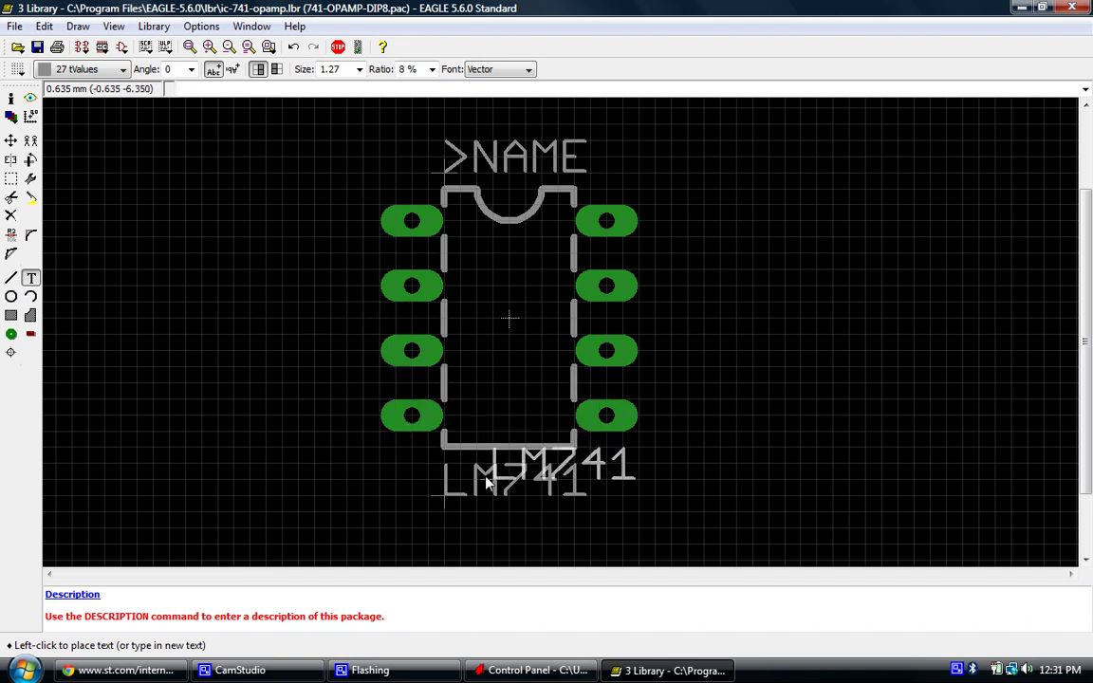
left_click(37, 46)
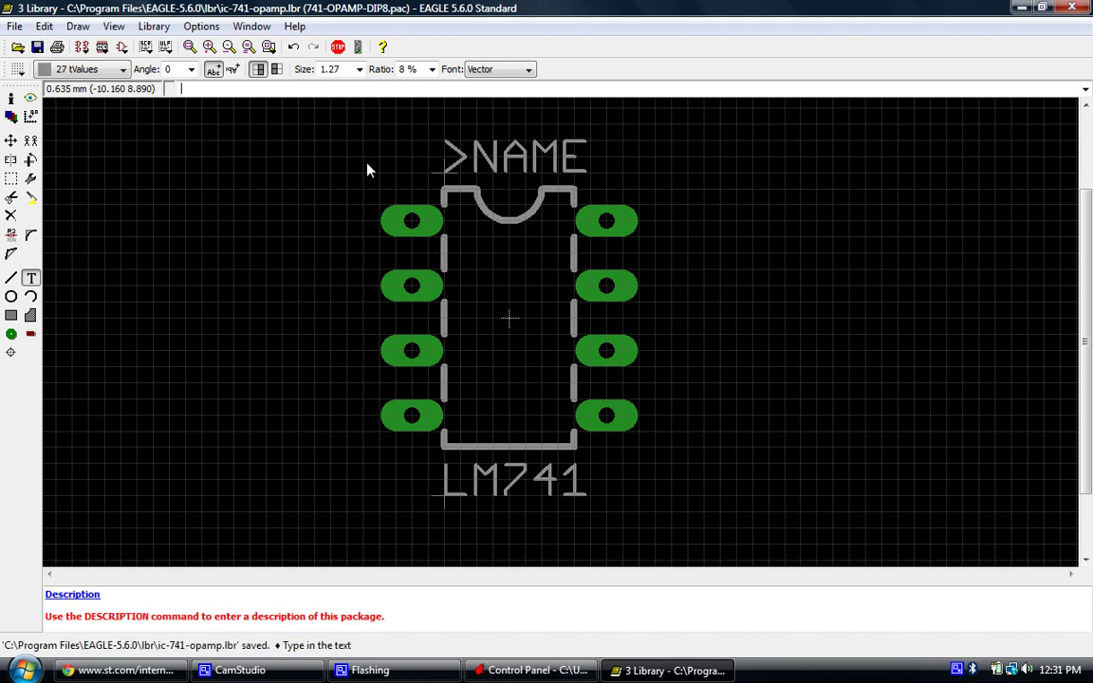
left_click(30, 179)
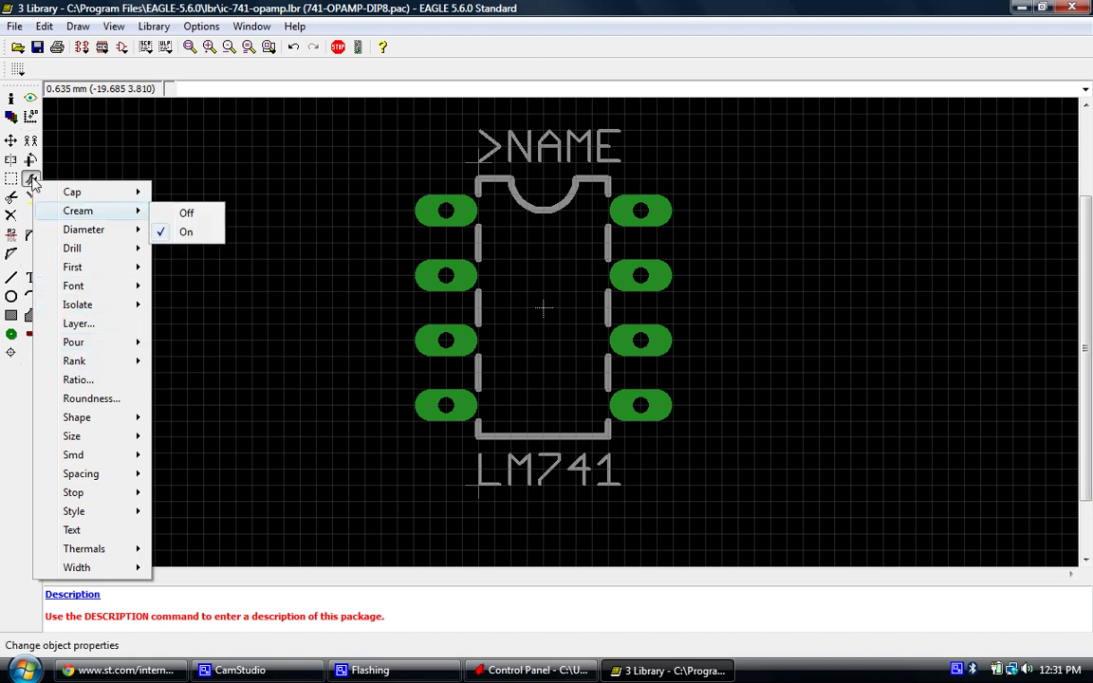
Rename the four left-side pads, top to bottom, to 1, 2, 3 and 4
left_click(11, 234)
left_click(11, 234)
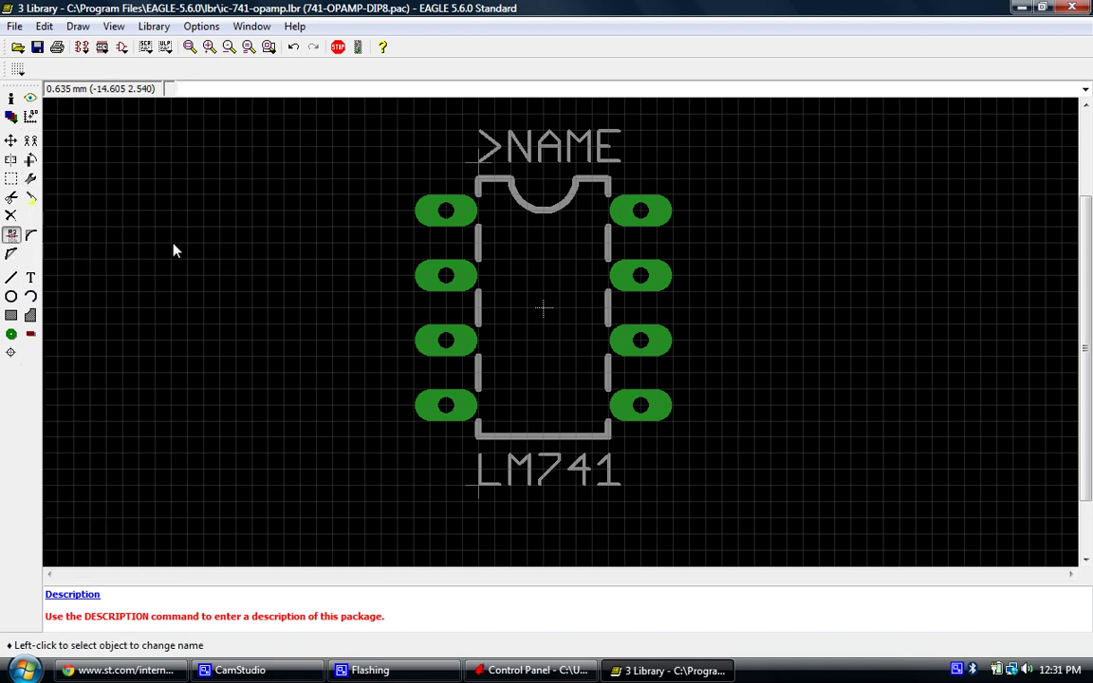
left_click(13, 237)
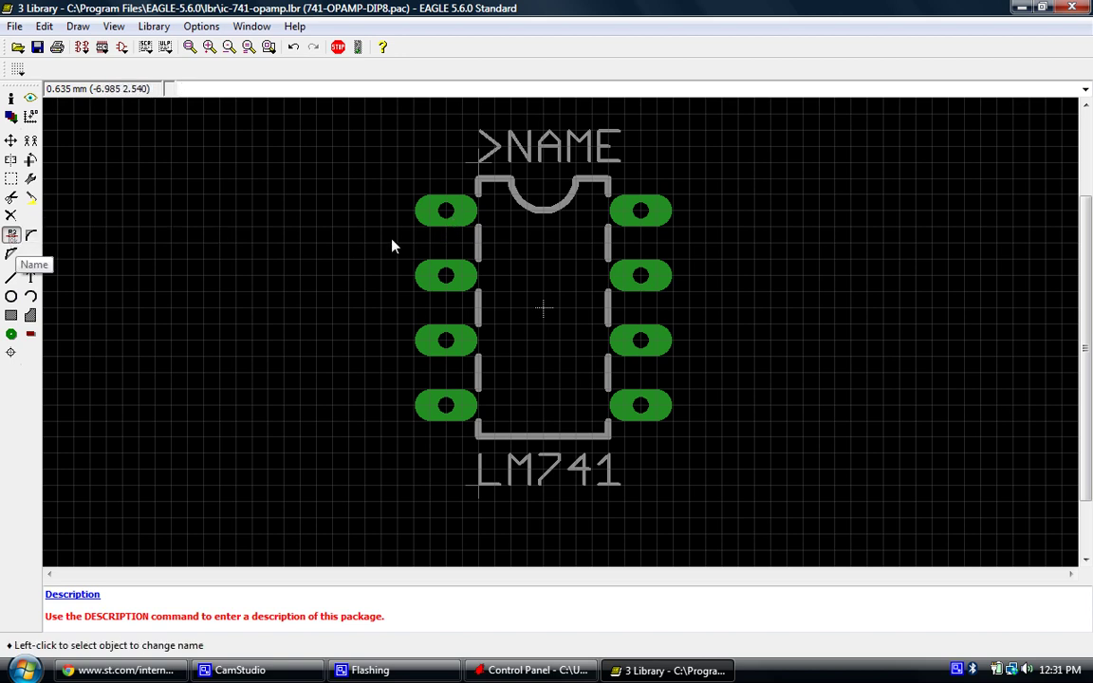
left_click(479, 218)
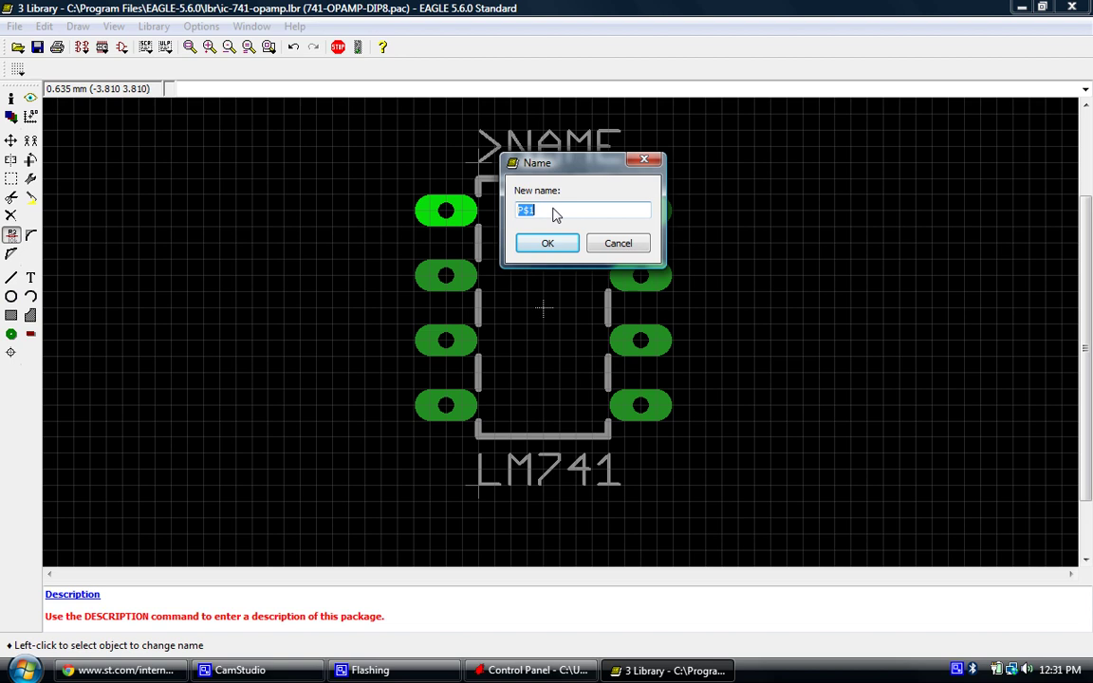
type("1")
left_click(555, 245)
left_click(446, 276)
type("2")
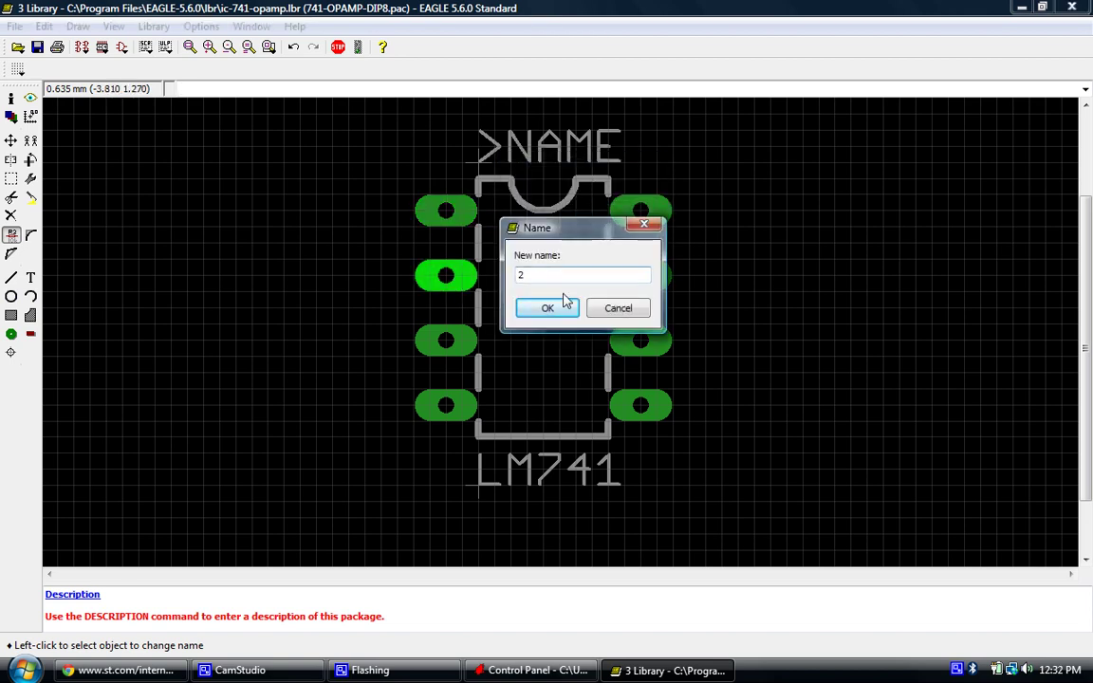
left_click(548, 308)
left_click(463, 343)
type("3")
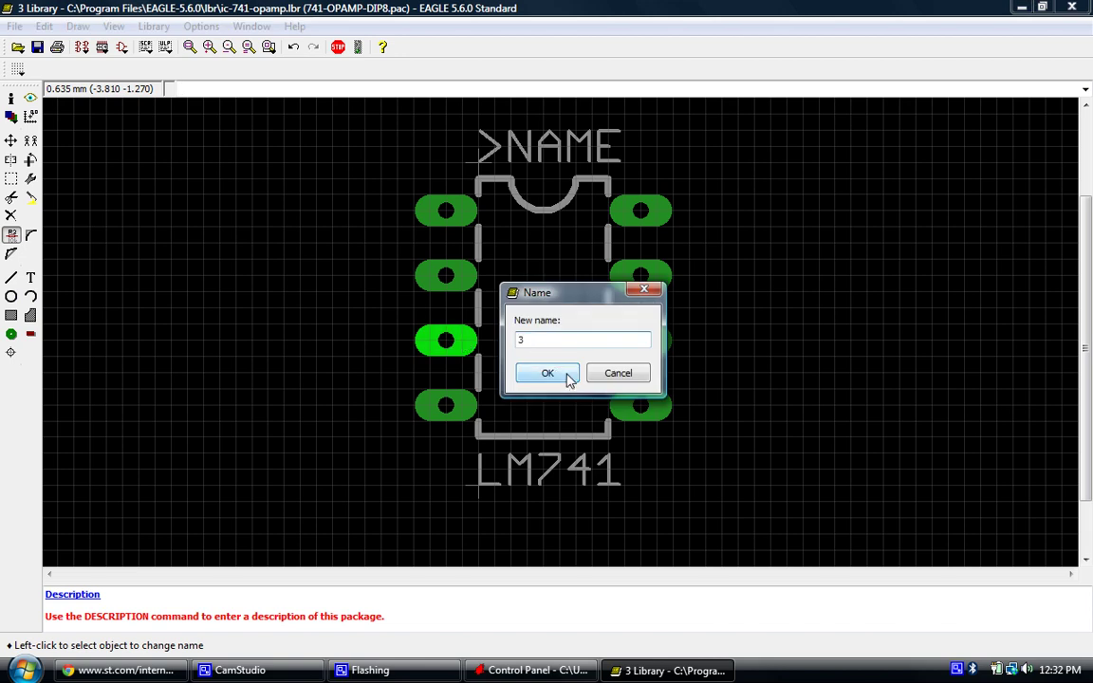
left_click(547, 373)
left_click(450, 407)
type("4")
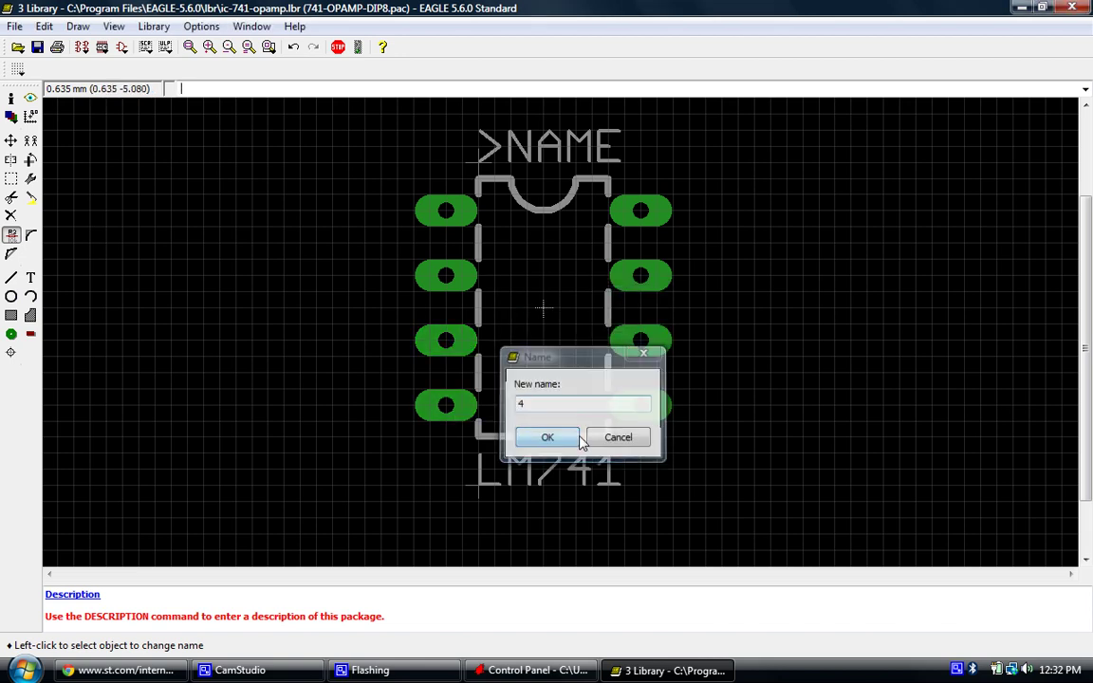
left_click(565, 432)
Rename the four right-side pads, bottom to top, to 5, 6, 7 and 8
left_click(649, 417)
type("5")
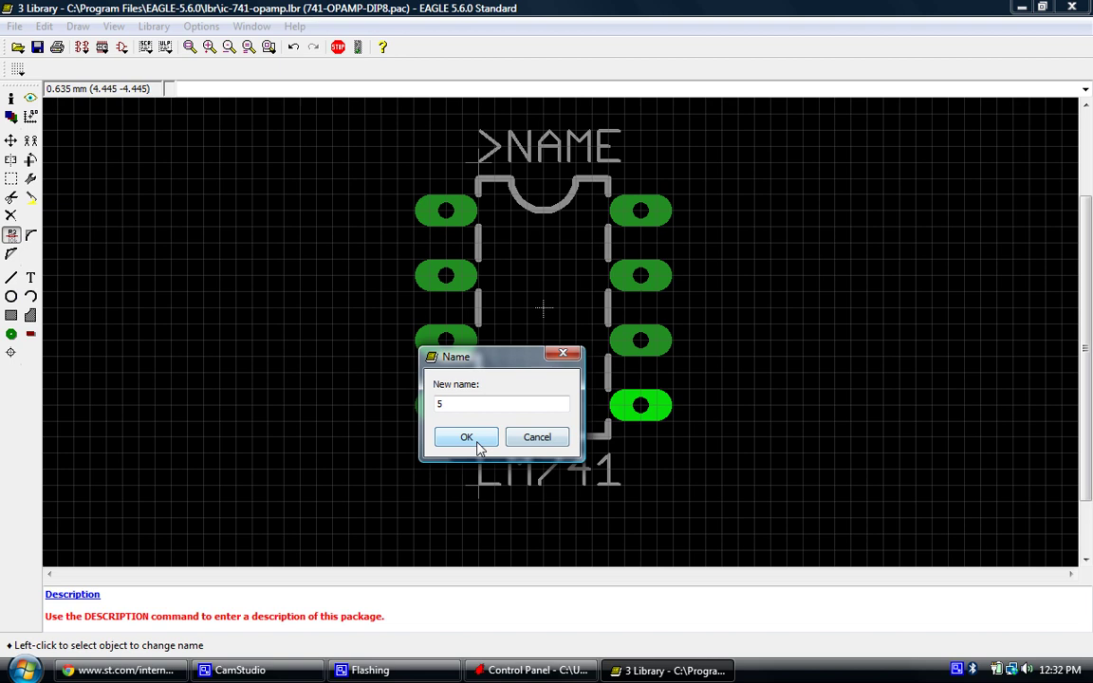
left_click(472, 439)
left_click(649, 342)
type("6")
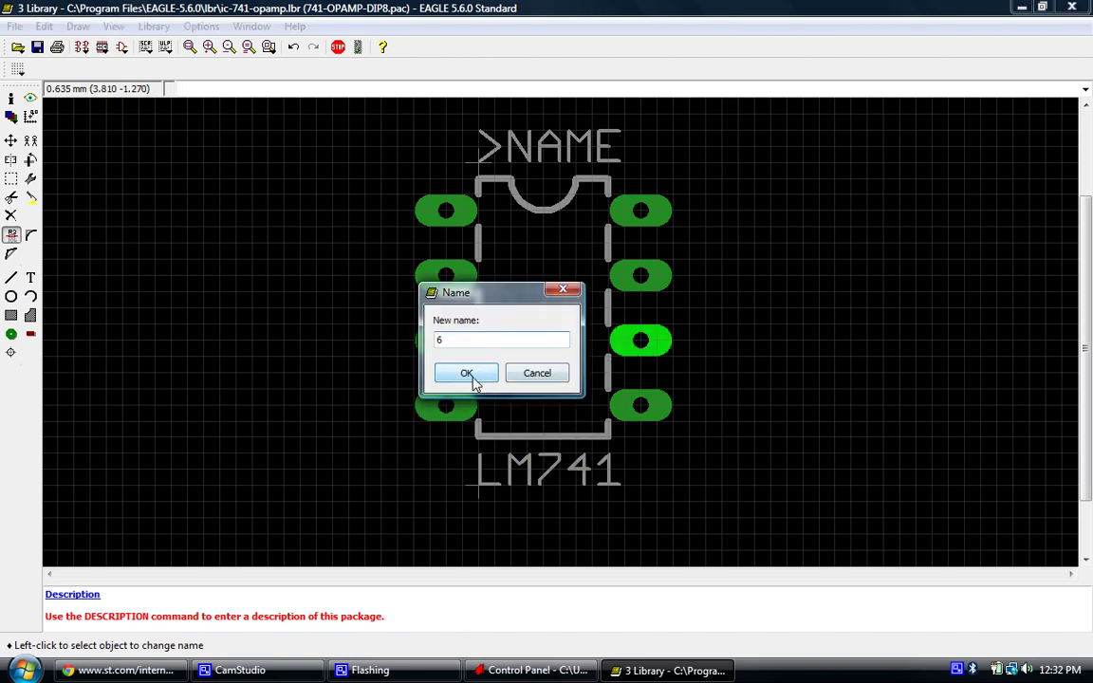
left_click(466, 373)
left_click(642, 279)
type("7")
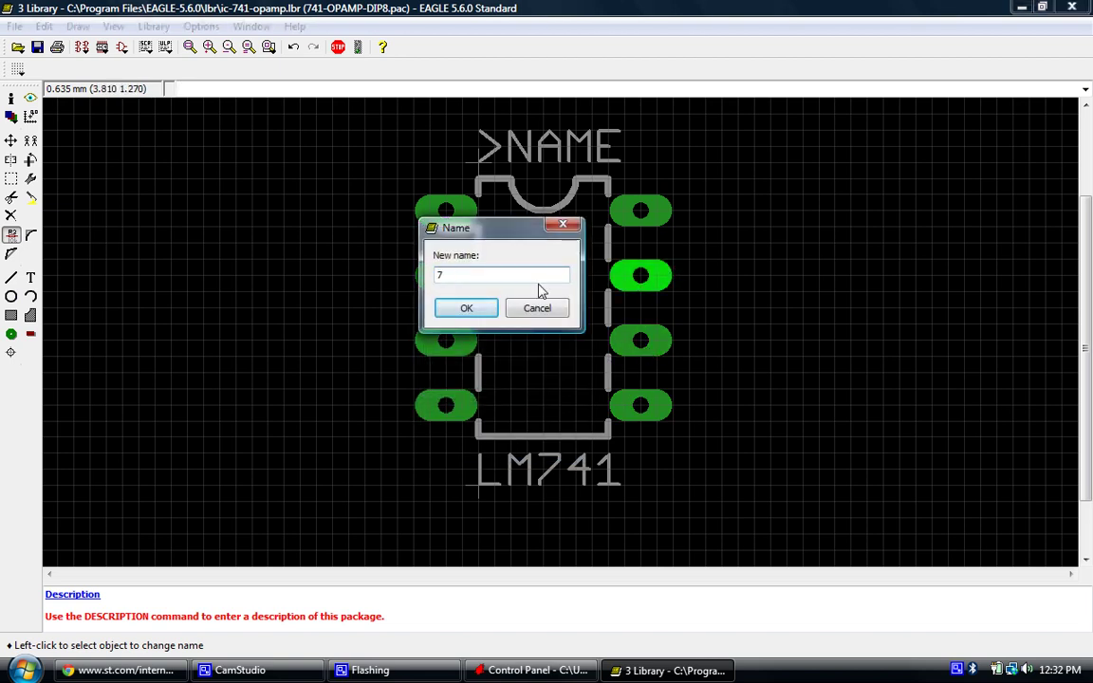
left_click(486, 308)
left_click(638, 216)
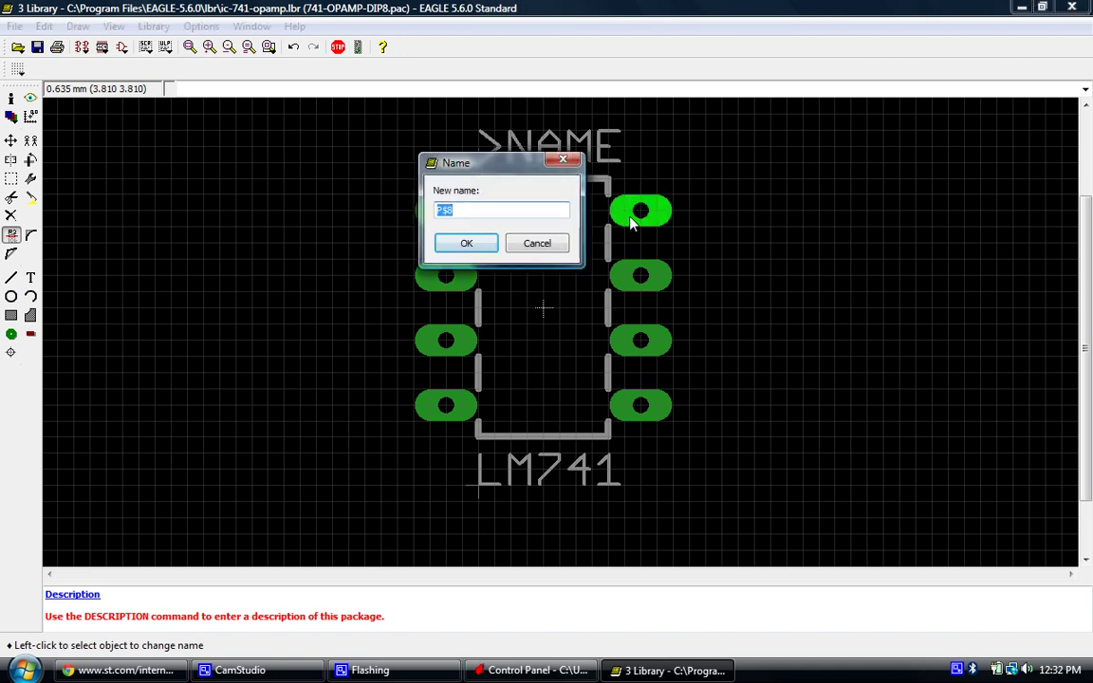
type("8")
left_click(469, 244)
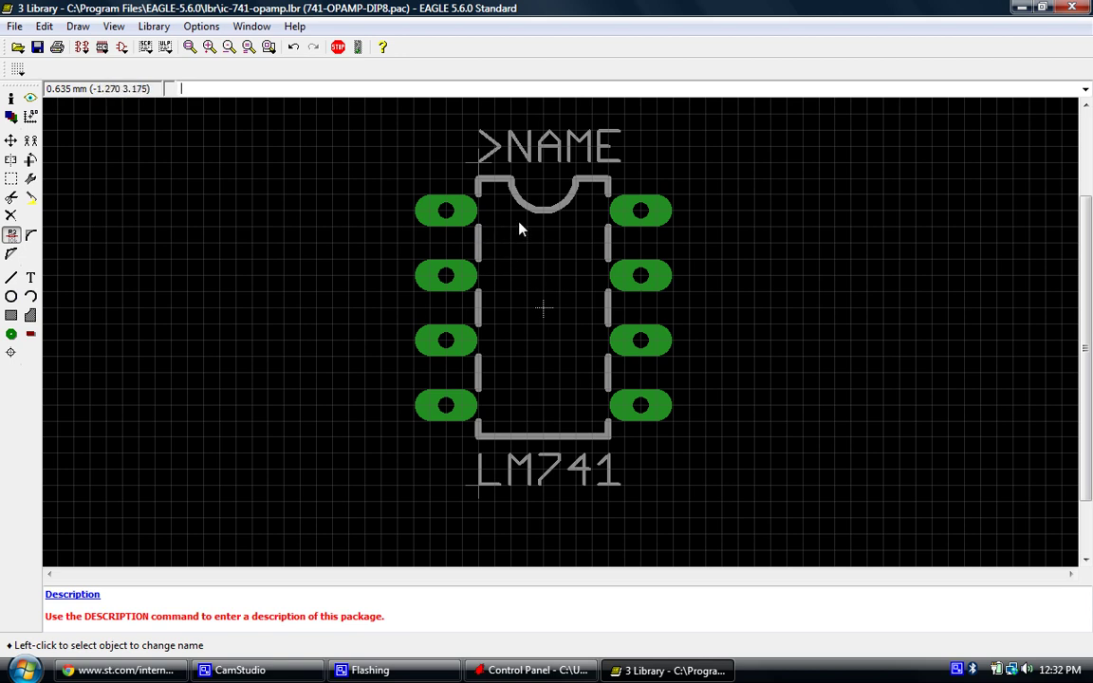
scroll(520, 325, "down", 1)
scroll(527, 269, "up", 1)
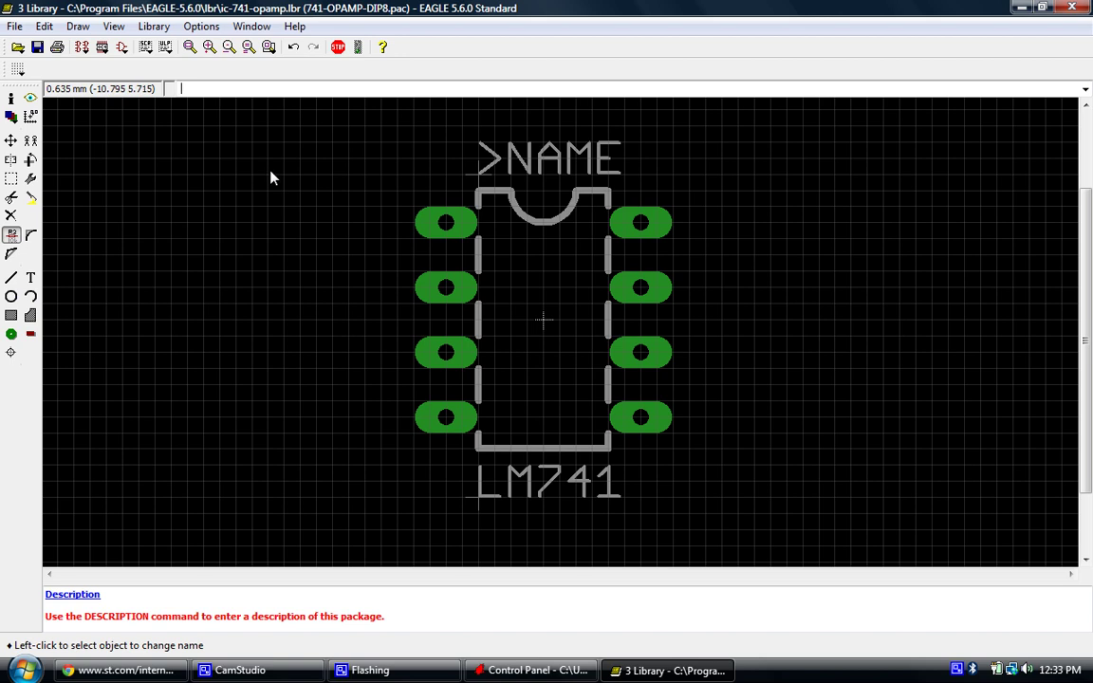
mouse_move(263, 676)
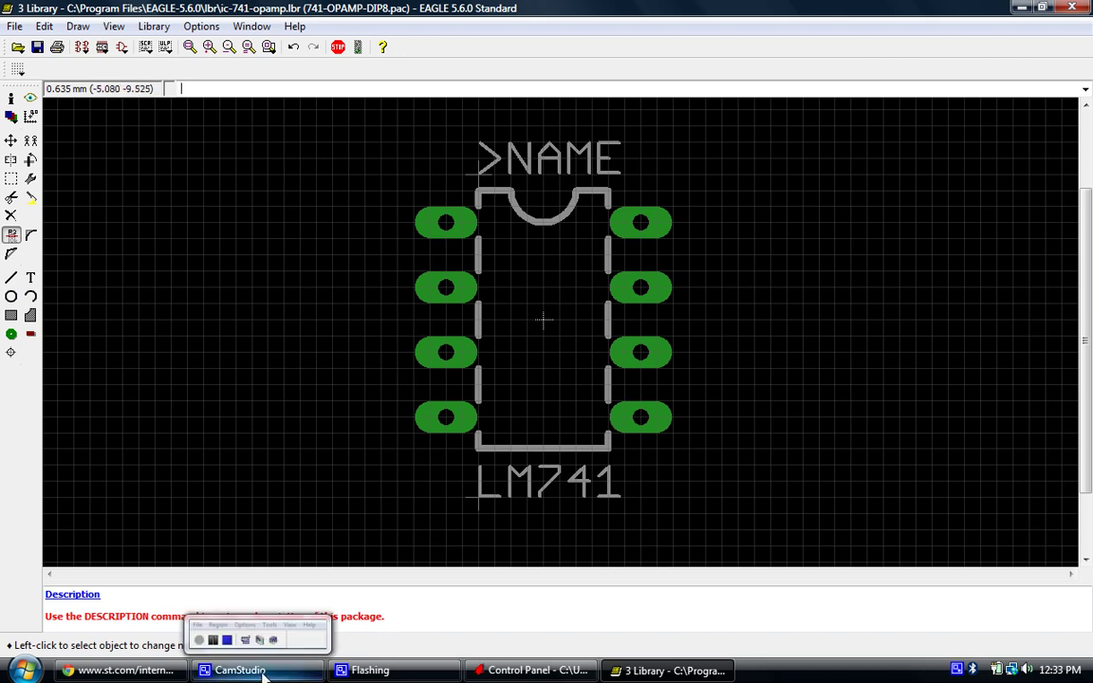
left_click(263, 674)
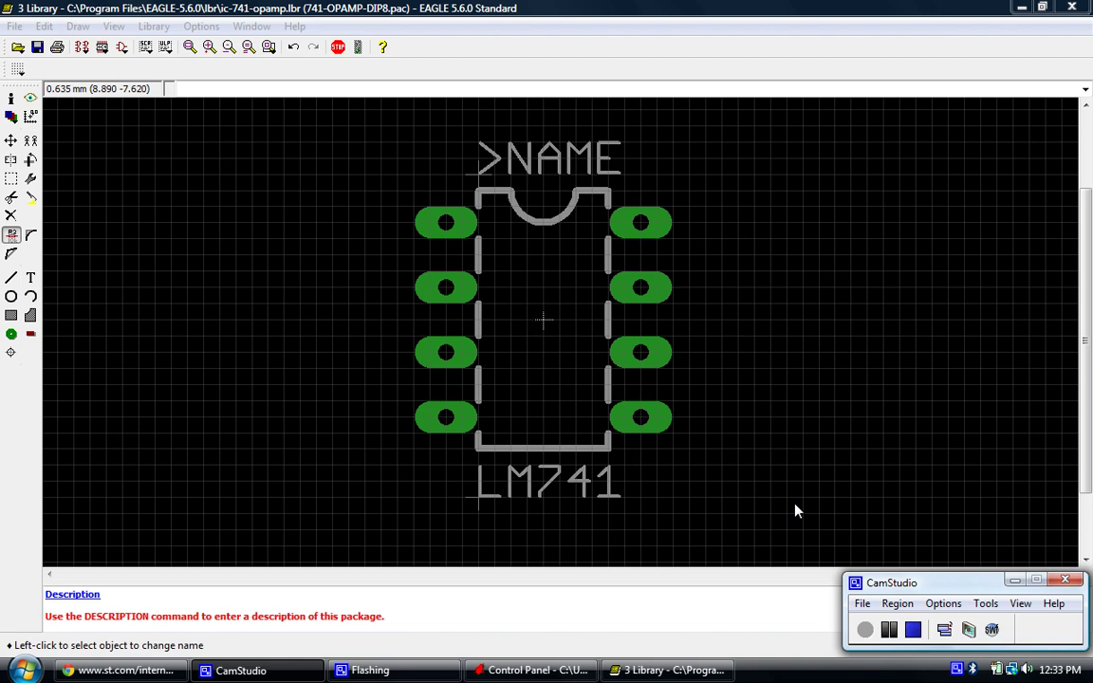